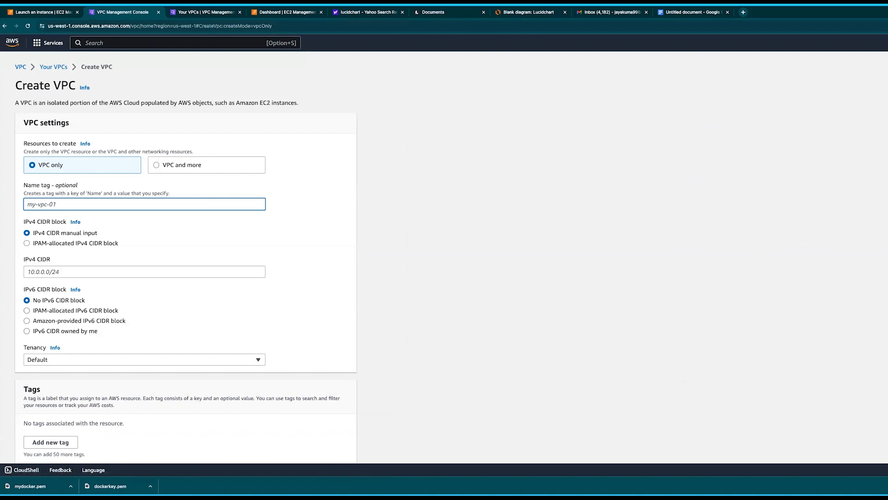
# Choose to create a VPC together with more networking resources and set the auto-generated name tag to vpc1.
pyautogui.click(172, 167)
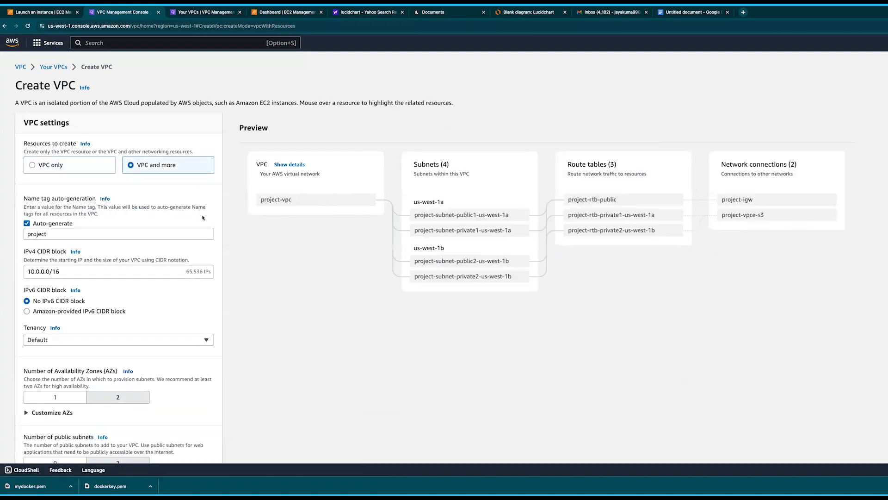
pyautogui.doubleClick(61, 233)
pyautogui.write('vpc1')
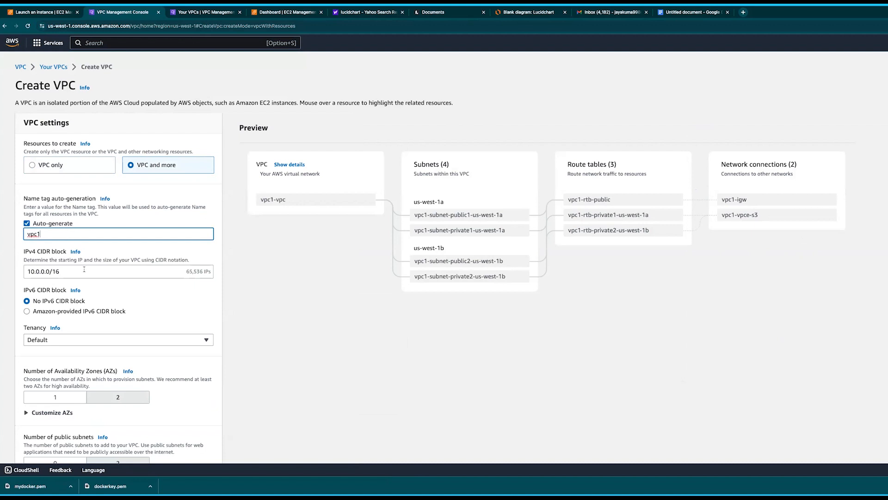
# Set the IPv4 CIDR block of vpc1 to 10.0.0.0/24.
pyautogui.click(62, 270)
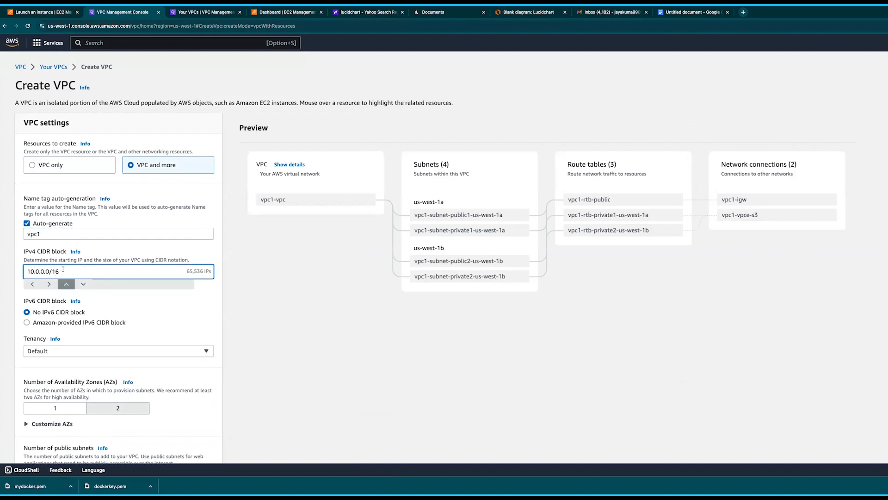
pyautogui.press('BackSpace')
pyautogui.press('BackSpace')
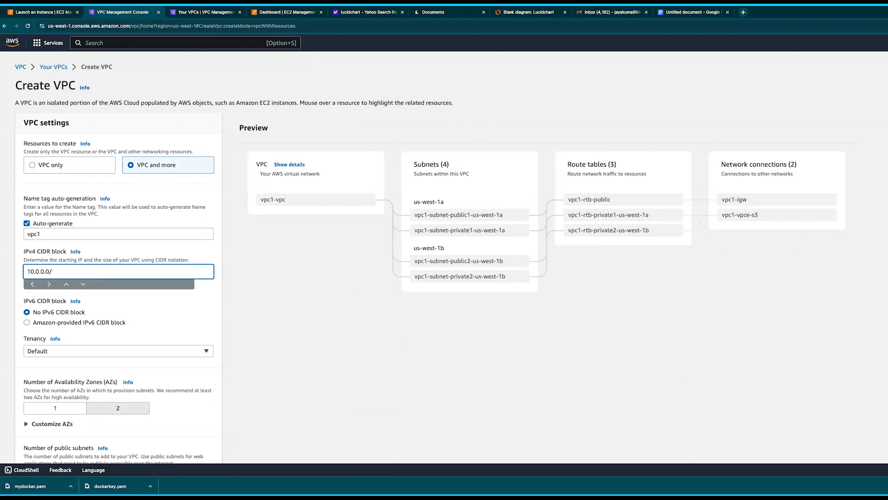
pyautogui.write('24')
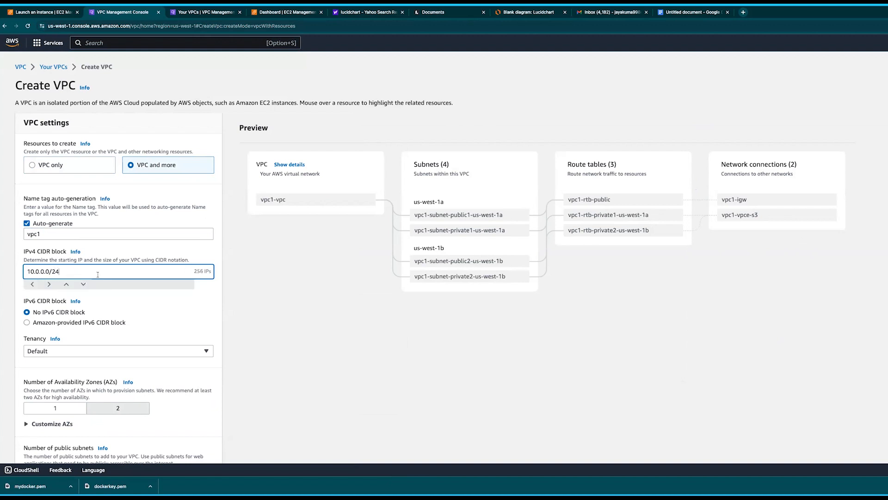
pyautogui.click(124, 290)
# Set the number of Availability Zones for vpc1 to 1 and its VPC endpoints to None.
pyautogui.scroll(-3, 144, 310)
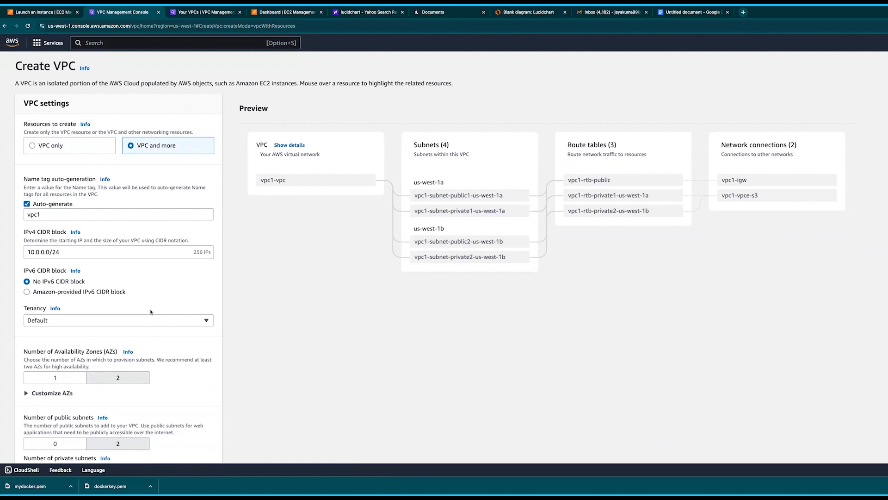
pyautogui.scroll(-2, 151, 312)
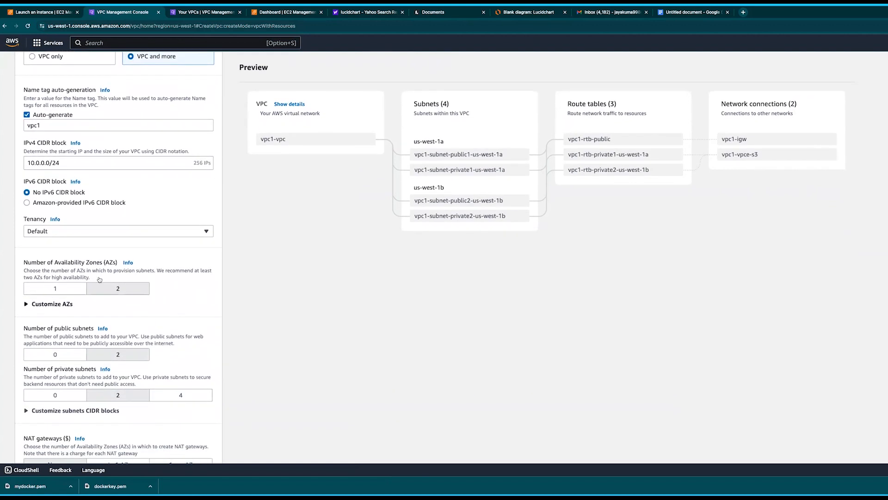
pyautogui.click(57, 288)
pyautogui.scroll(-2, 96, 324)
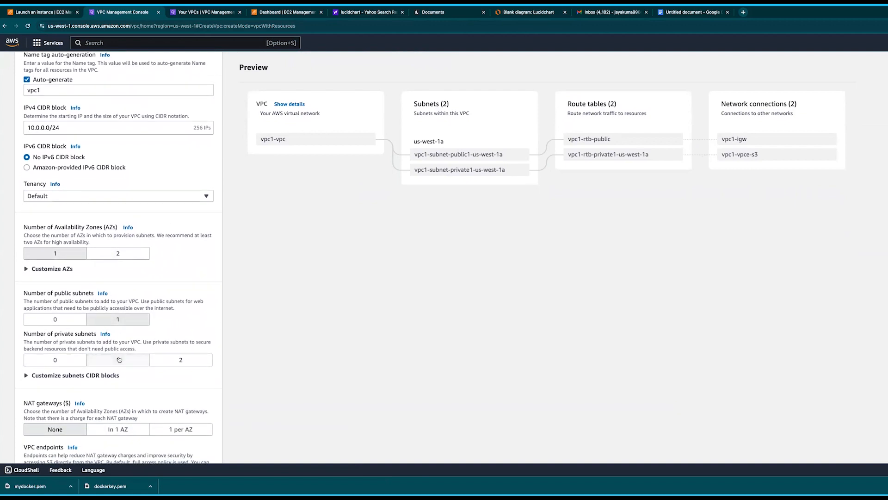
pyautogui.scroll(-2, 139, 370)
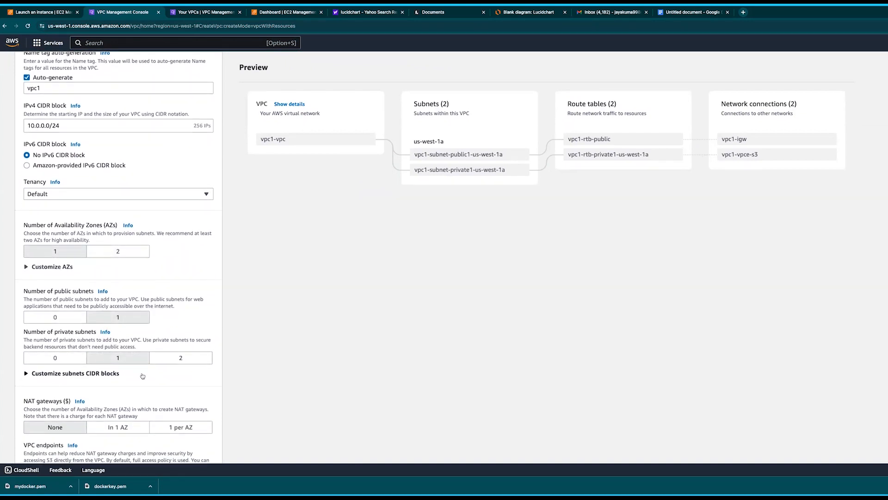
pyautogui.scroll(-5, 111, 368)
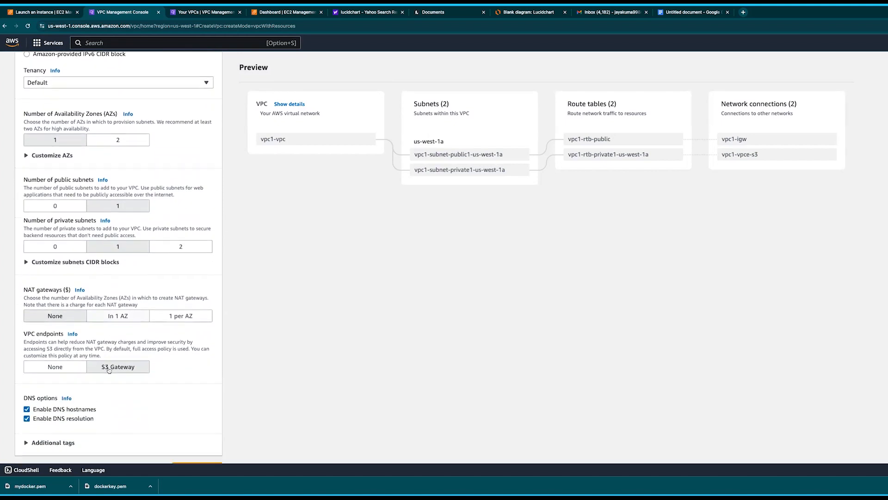
pyautogui.click(56, 358)
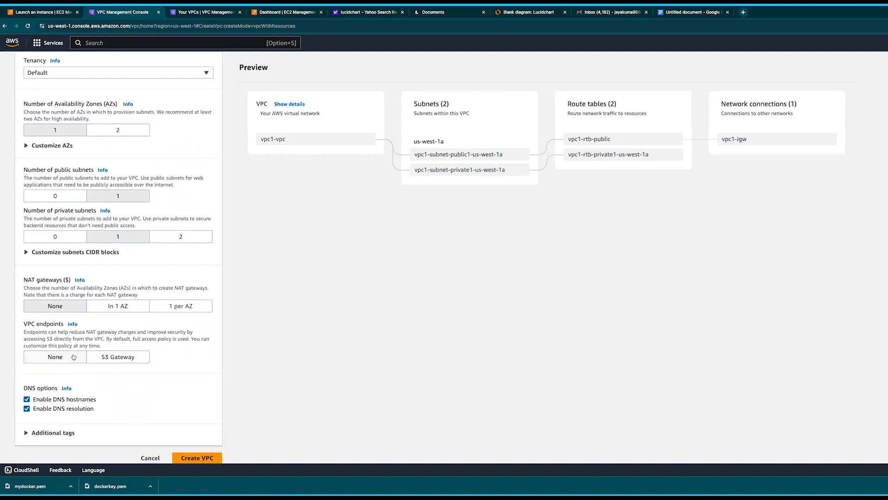
# Review the vpc1 settings and resource preview, and create the VPC.
pyautogui.scroll(8, 307, 292)
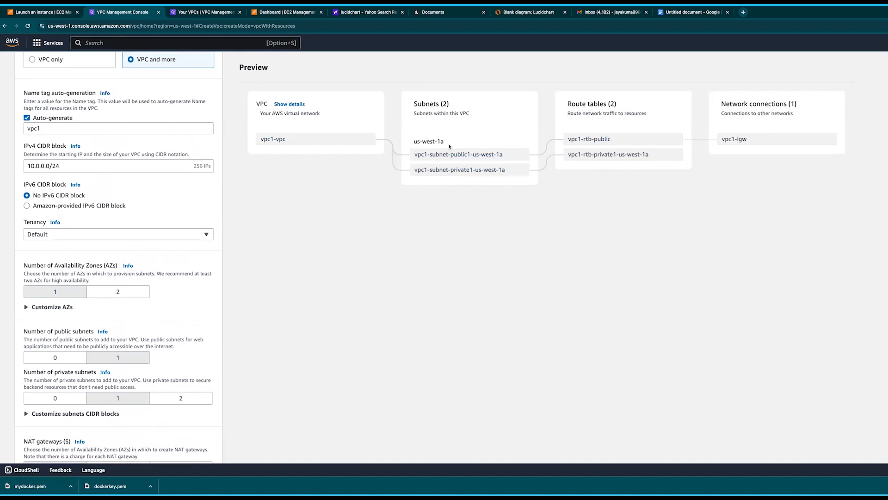
pyautogui.scroll(3, 444, 194)
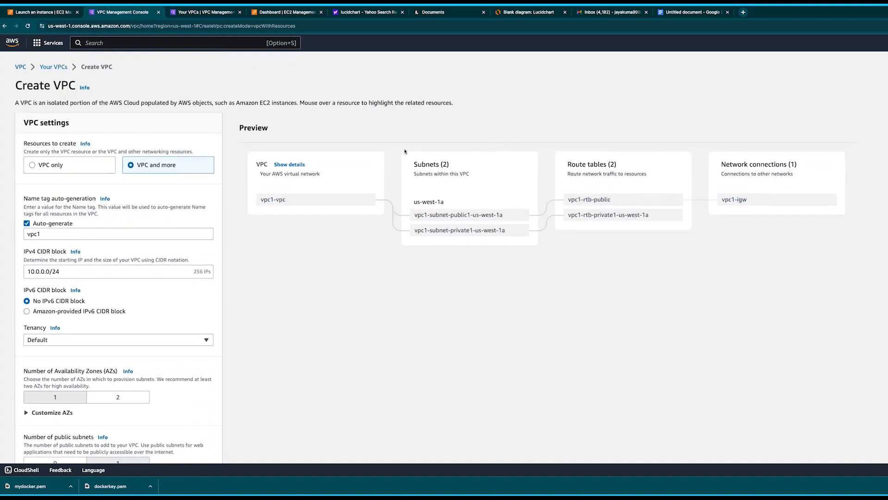
pyautogui.scroll(-5, 413, 223)
pyautogui.scroll(-2, 413, 222)
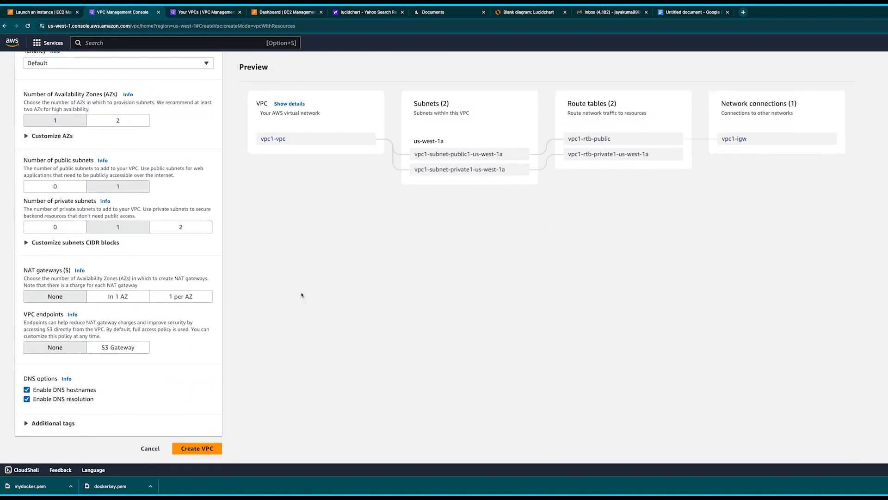
pyautogui.click(195, 449)
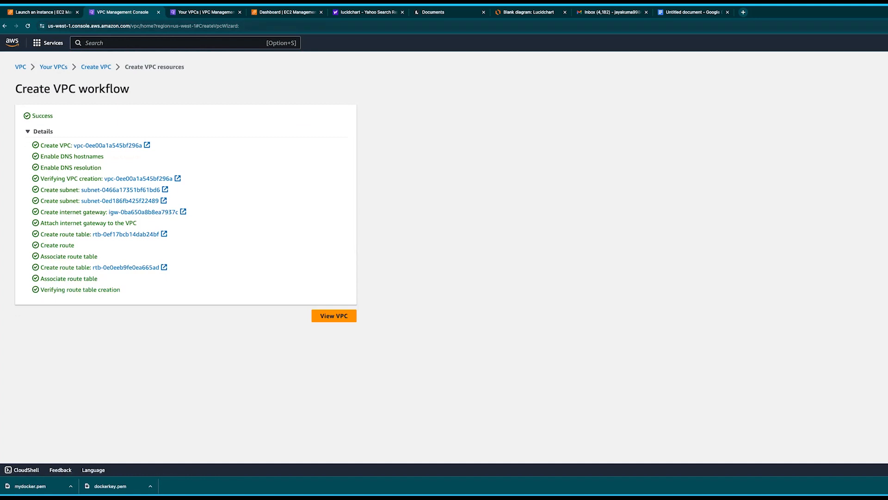
# Switch to the us-west-2 region and set up a new VPC with more resources, using the name tag vpc2.
pyautogui.click(884, 132)
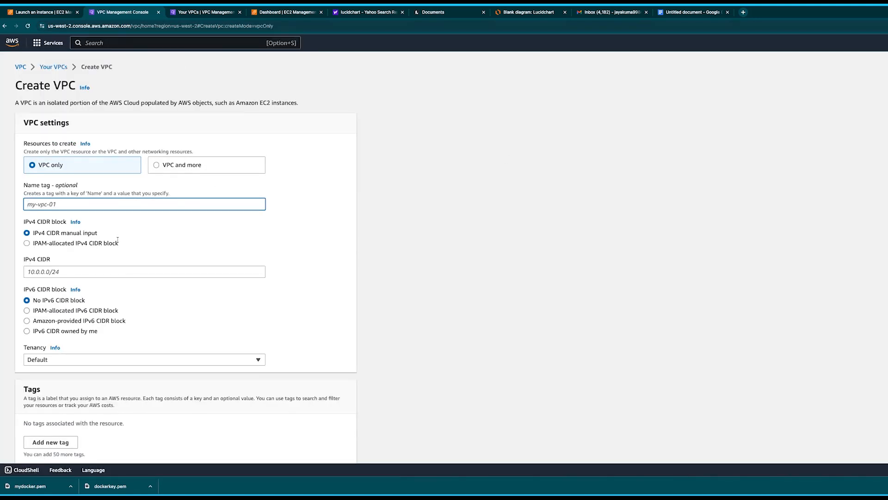
pyautogui.scroll(-1, 173, 245)
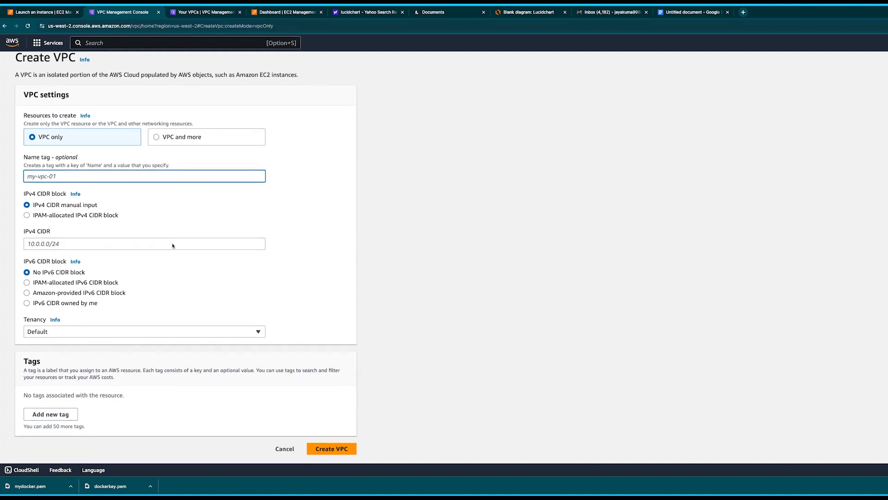
pyautogui.click(183, 137)
pyautogui.click(97, 212)
pyautogui.press('BackSpace')
pyautogui.press('BackSpace')
pyautogui.press('BackSpace')
pyautogui.press('BackSpace')
pyautogui.press('BackSpace')
pyautogui.press('BackSpace')
pyautogui.press('BackSpace')
pyautogui.write('vpc2')
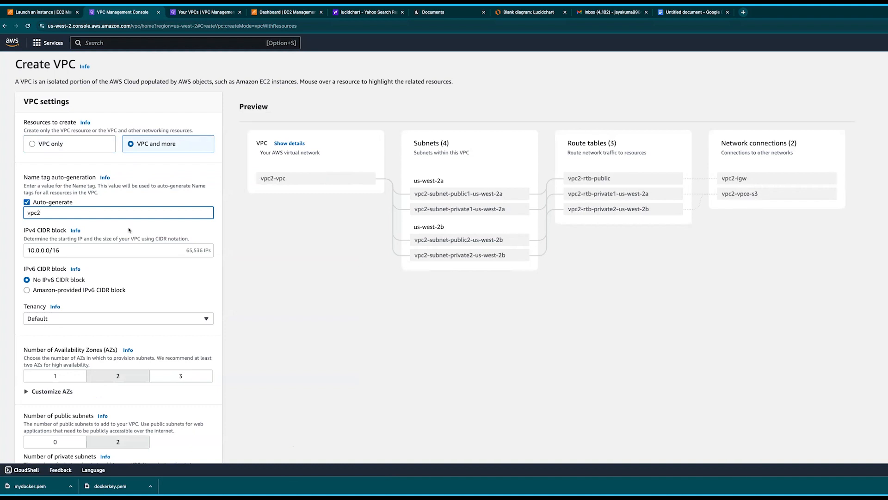
# Set the IPv4 CIDR block of vpc2 to 20.0.0.0/24.
pyautogui.click(66, 249)
pyautogui.click(24, 249)
pyautogui.press('Delete')
pyautogui.press('Delete')
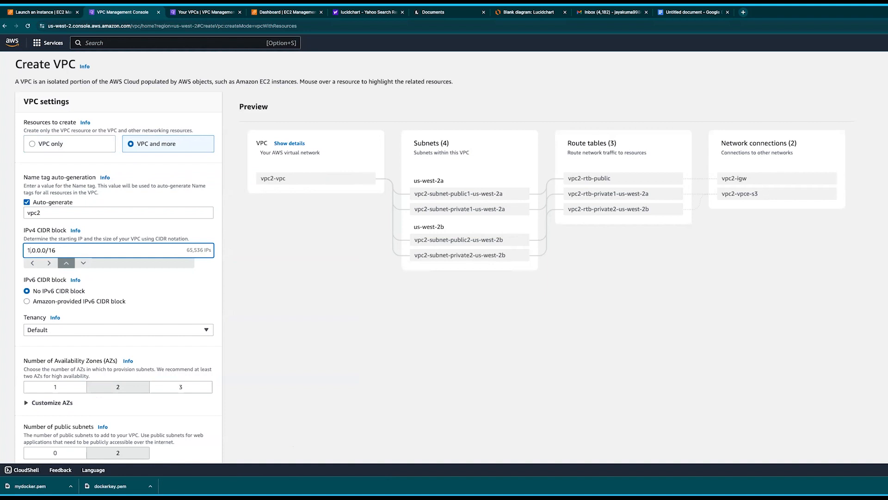
pyautogui.write('20')
pyautogui.click(89, 249)
pyautogui.press('BackSpace')
pyautogui.press('BackSpace')
pyautogui.write('24')
pyautogui.click(128, 277)
# Set vpc2 to 1 Availability Zone and 0 public subnets.
pyautogui.scroll(-3, 137, 285)
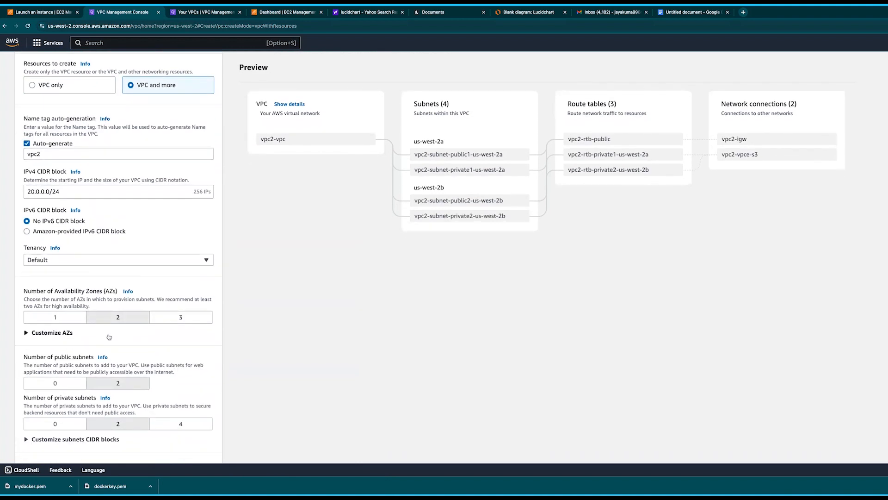
pyautogui.click(60, 292)
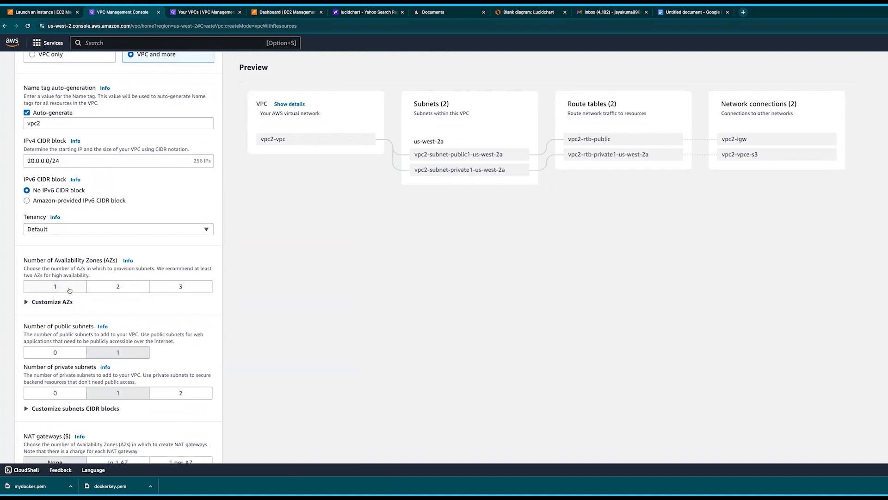
pyautogui.click(82, 356)
pyautogui.scroll(-2, 83, 357)
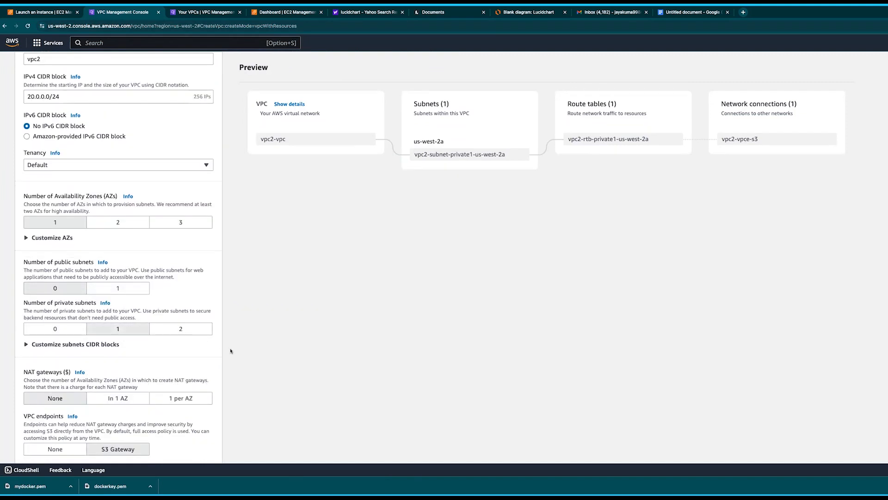
pyautogui.scroll(-1, 184, 356)
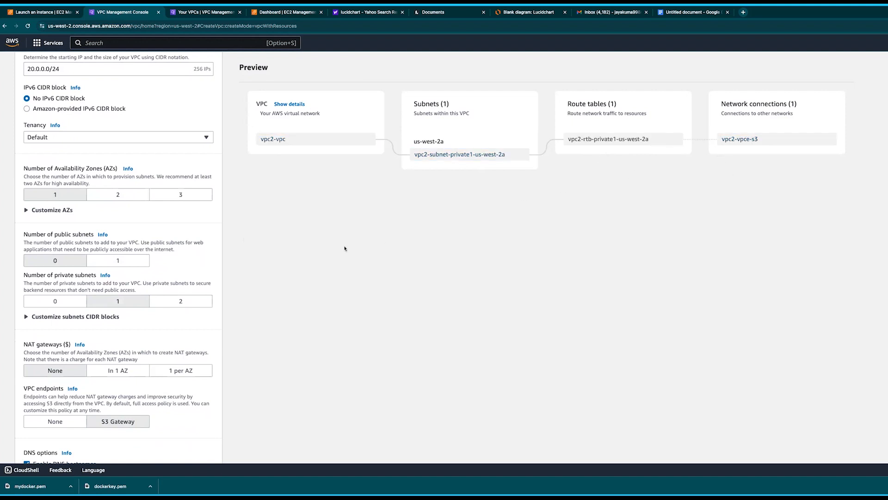
pyautogui.scroll(-1, 70, 323)
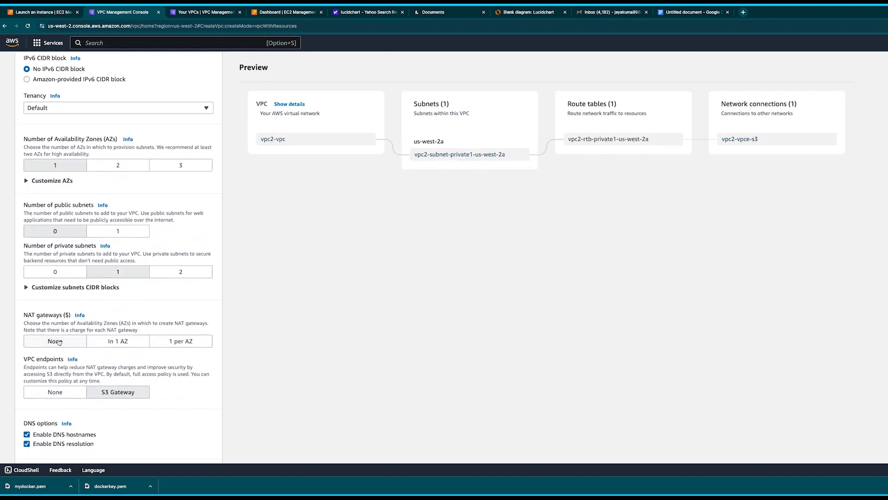
# Set the VPC endpoints for vpc2 to None and create the VPC.
pyautogui.click(54, 397)
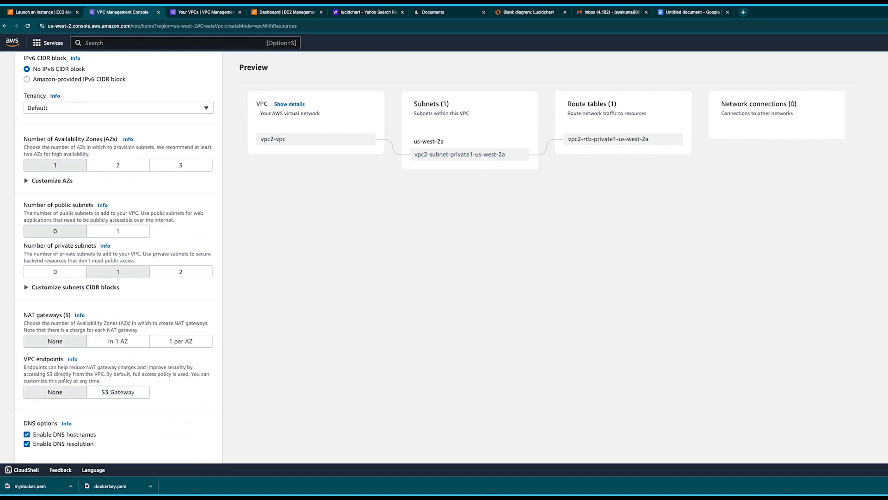
pyautogui.scroll(-1, 34, 429)
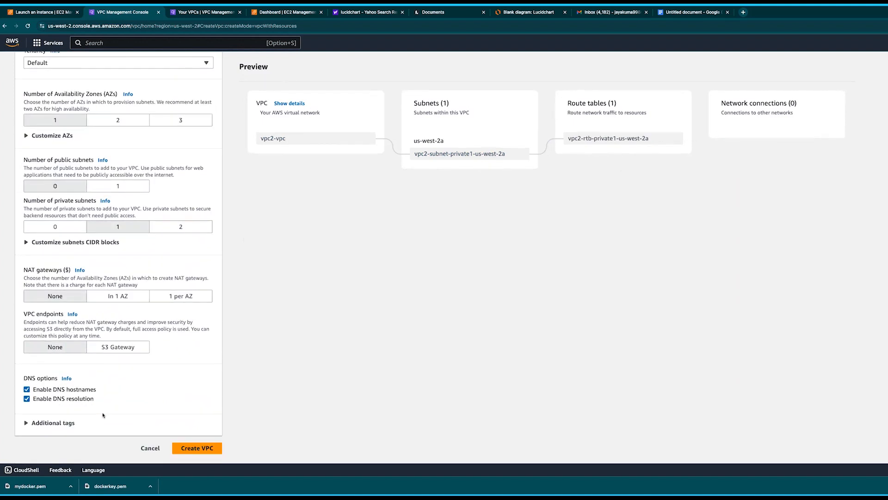
pyautogui.click(194, 447)
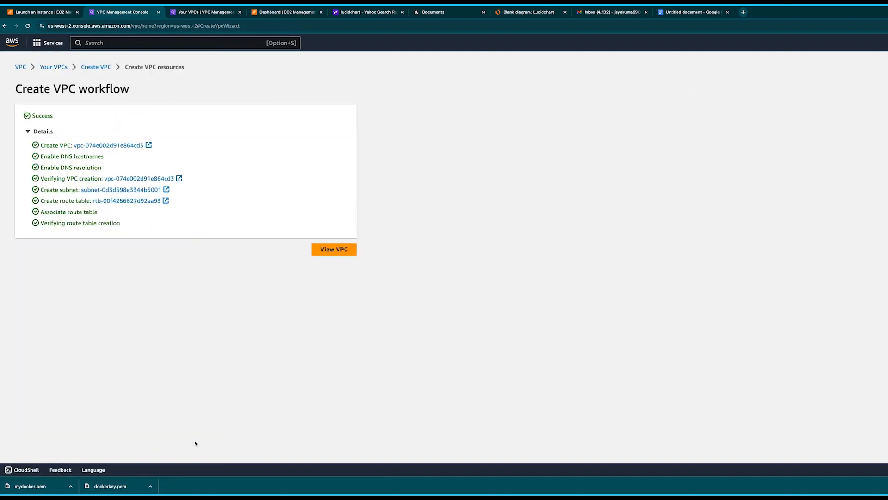
# Start a new VPC peering connection in us-west-2 and name it vpc1usw1-vpc2usw2.
pyautogui.click(336, 251)
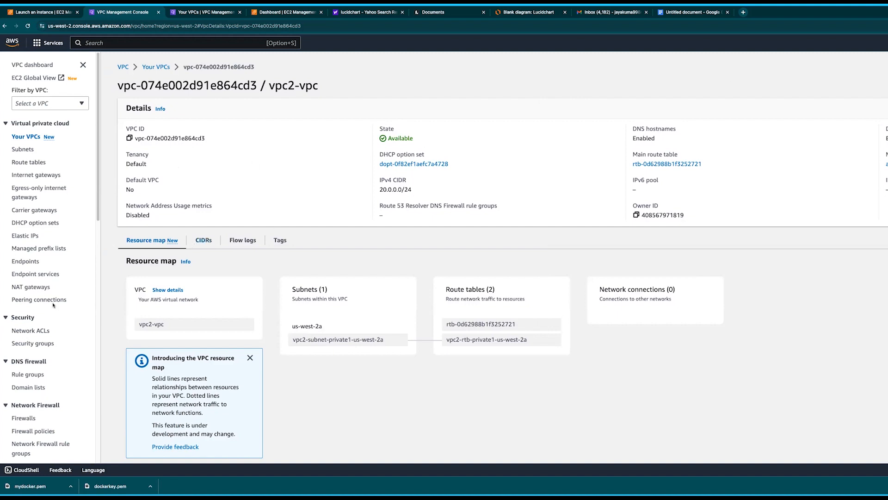
pyautogui.click(29, 302)
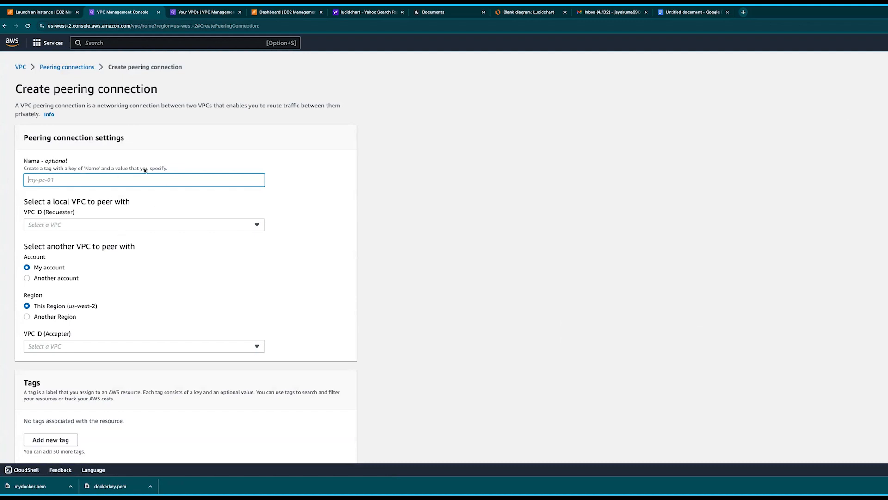
pyautogui.click(83, 180)
pyautogui.write('vp')
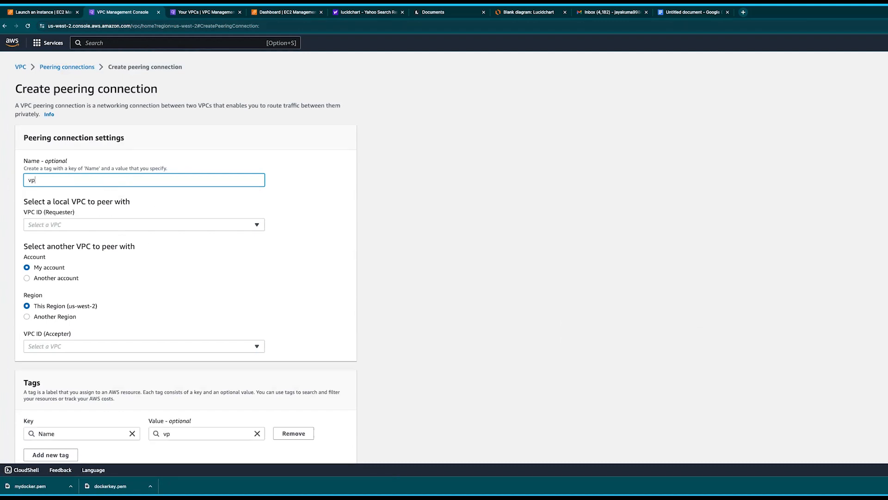
pyautogui.write('c1usw1-vpc2usw2')
pyautogui.moveTo(94, 181); pyautogui.dragTo(25, 180)
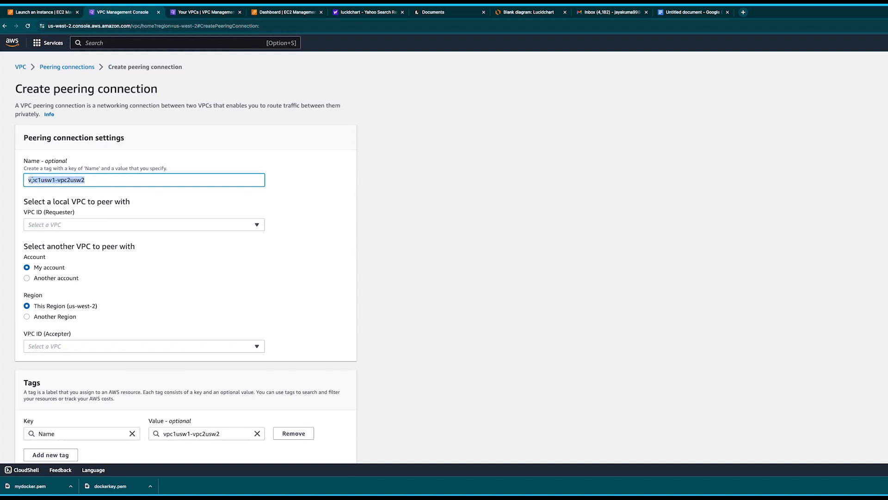
pyautogui.click(158, 210)
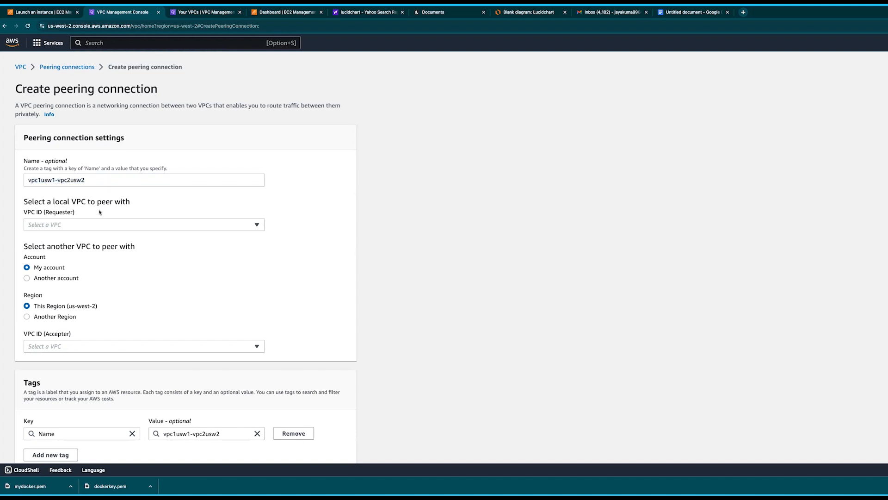
# Set the accepter VPC's region to another region, US West (N. California) (us-west-1).
pyautogui.click(83, 228)
pyautogui.click(314, 253)
pyautogui.scroll(-1, 276, 278)
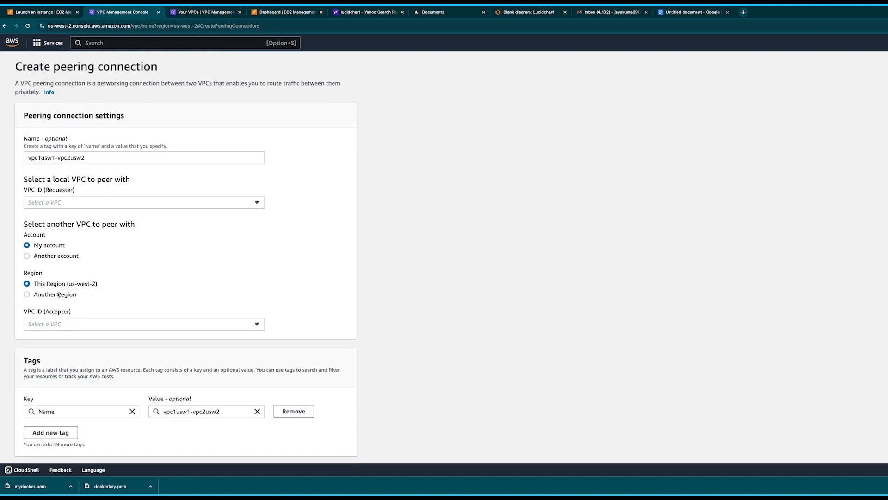
pyautogui.click(54, 295)
pyautogui.click(72, 309)
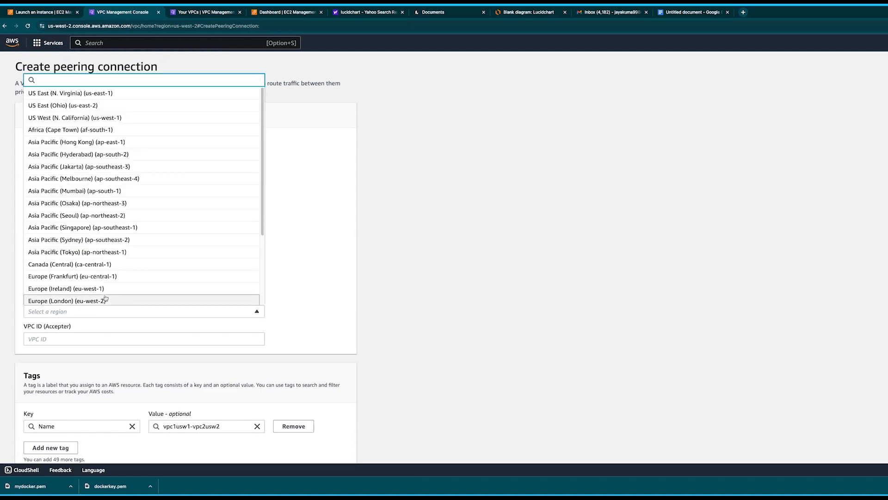
pyautogui.click(92, 118)
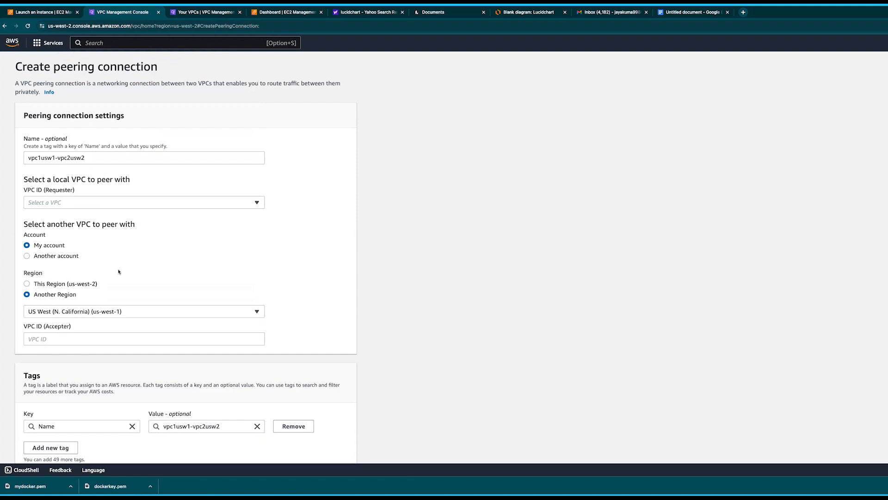
# Duplicate the peering connection page in a new browser tab and open the list of VPCs in us-west-1 there.
pyautogui.click(129, 334)
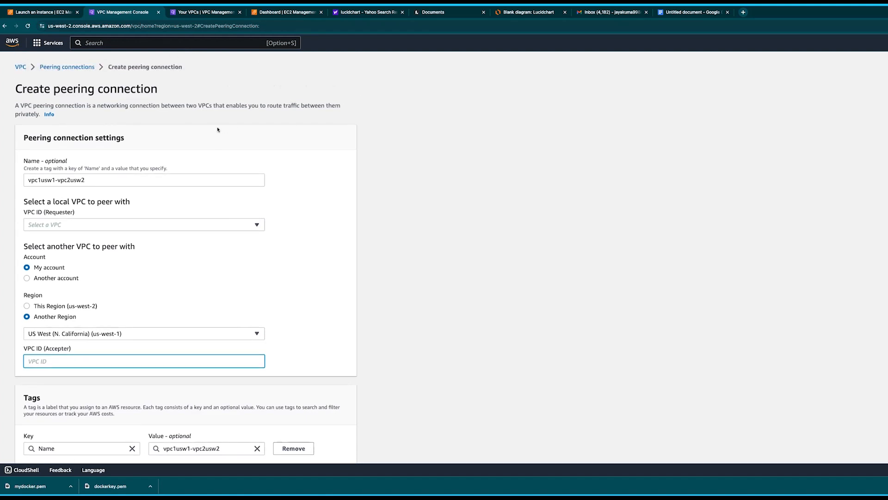
pyautogui.rightClick(119, 13)
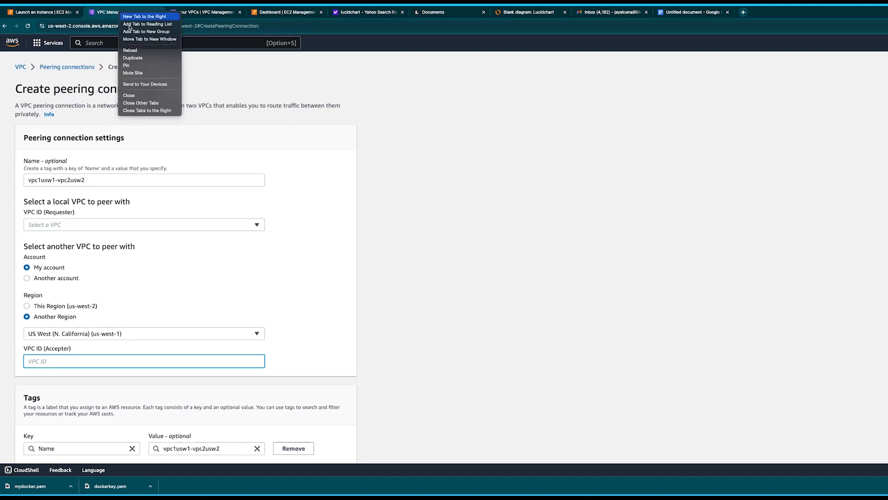
pyautogui.click(138, 58)
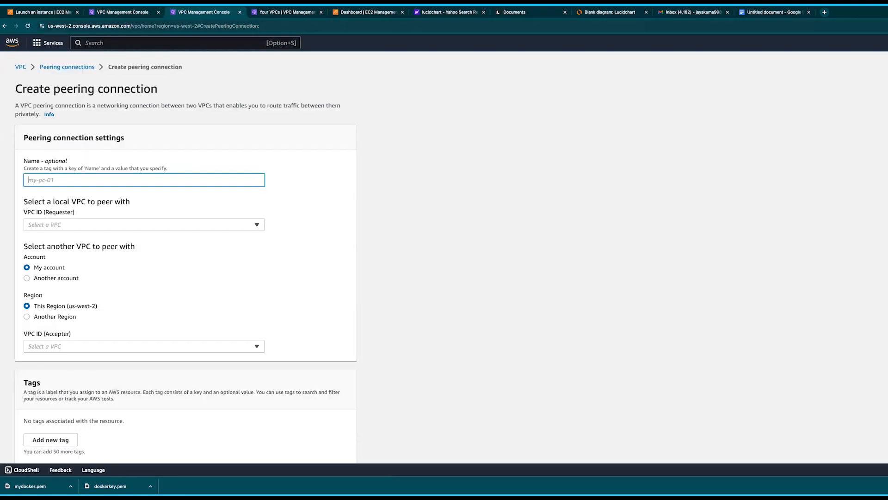
pyautogui.click(886, 93)
pyautogui.click(20, 66)
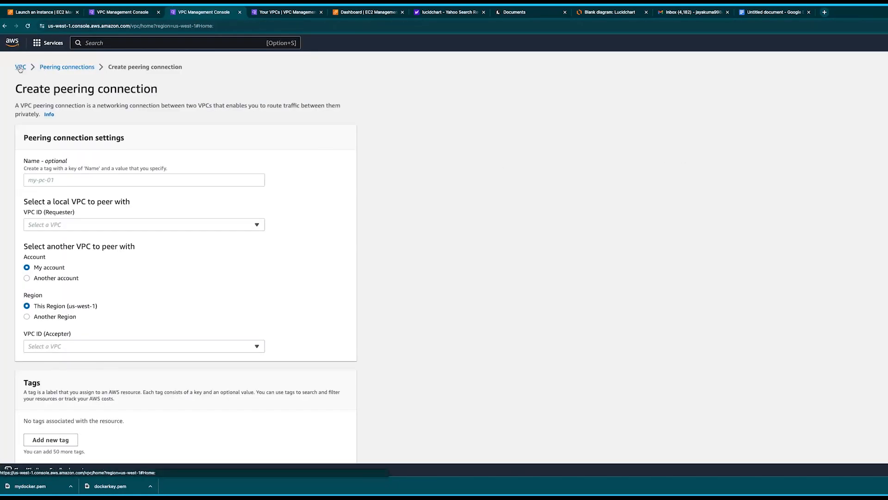
pyautogui.click(134, 143)
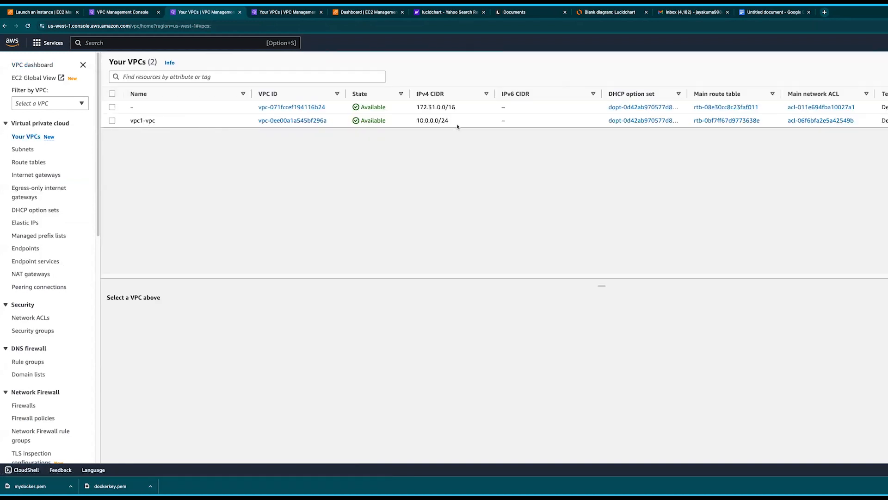
# Copy the VPC ID of vpc1-vpc and enter it as the accepter VPC ID of the peering connection in us-west-2.
pyautogui.moveTo(331, 121); pyautogui.dragTo(254, 123)
pyautogui.press('super+c')
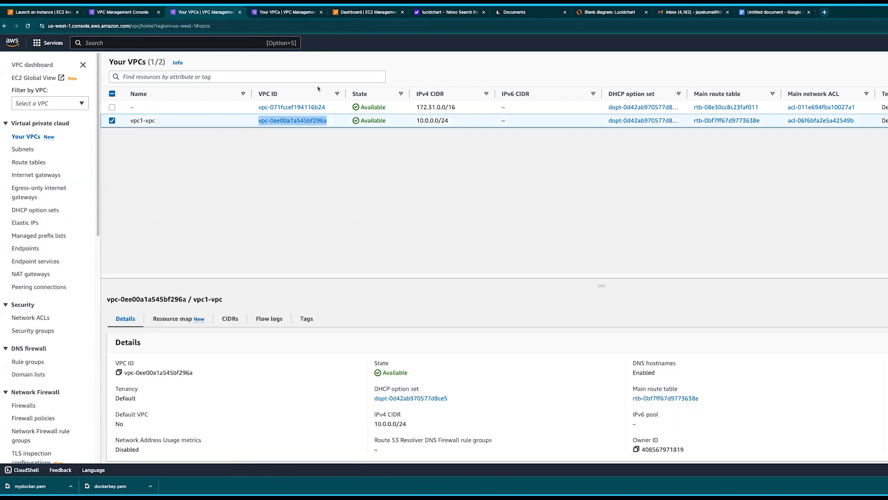
pyautogui.click(124, 12)
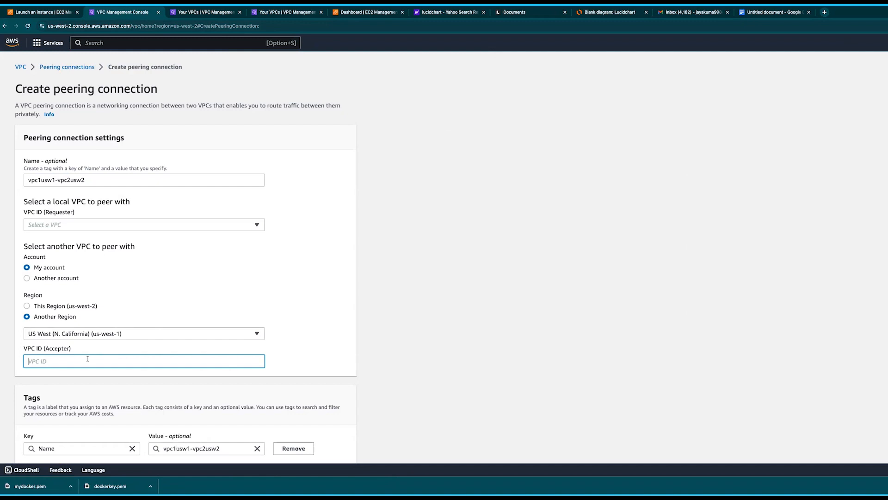
pyautogui.press('super+v')
pyautogui.click(99, 374)
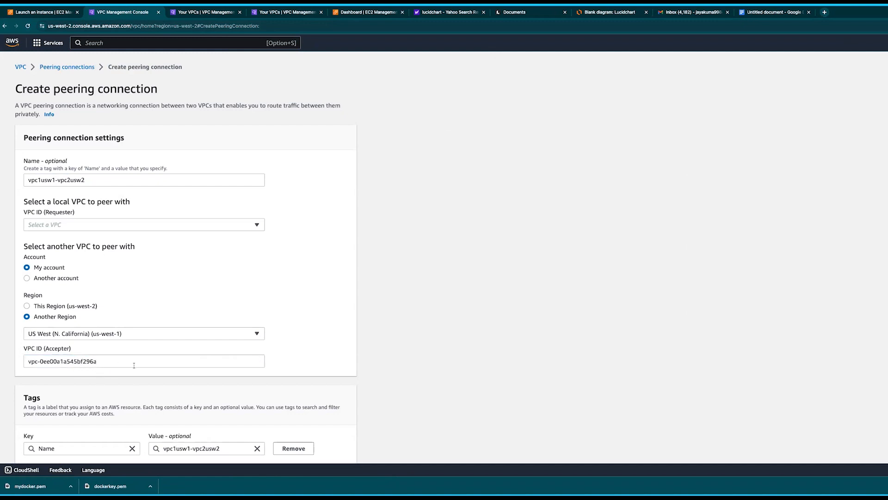
# Choose vpc2-vpc as the requester VPC and create the peering connection.
pyautogui.scroll(-3, 134, 365)
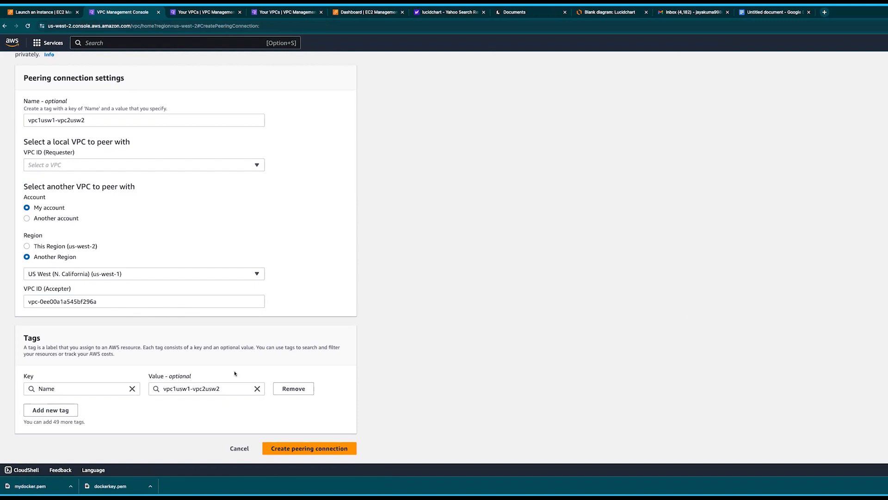
pyautogui.click(299, 450)
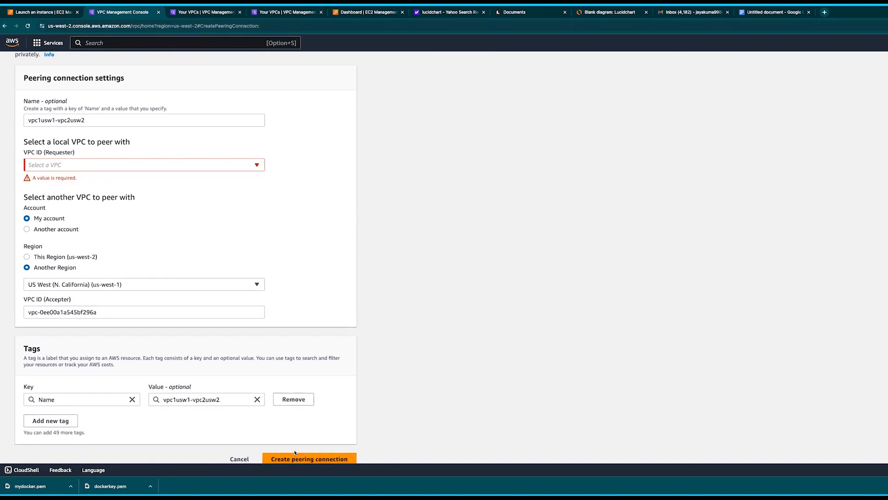
pyautogui.click(100, 165)
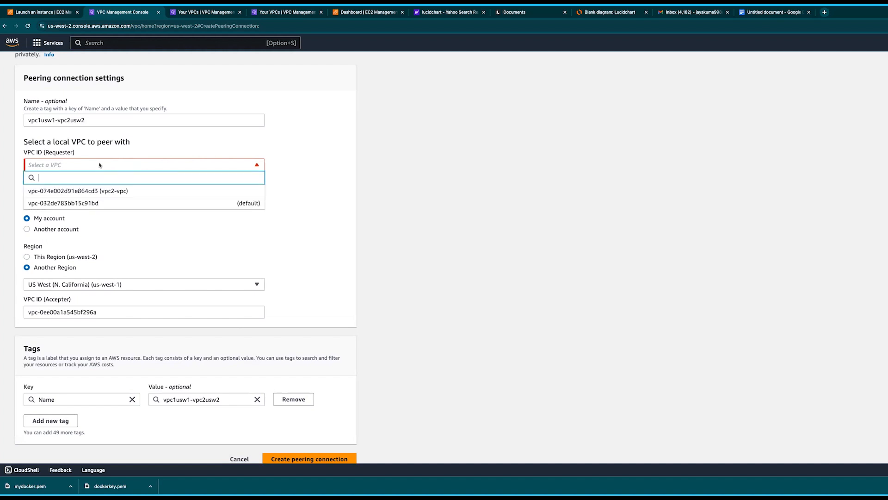
pyautogui.click(126, 191)
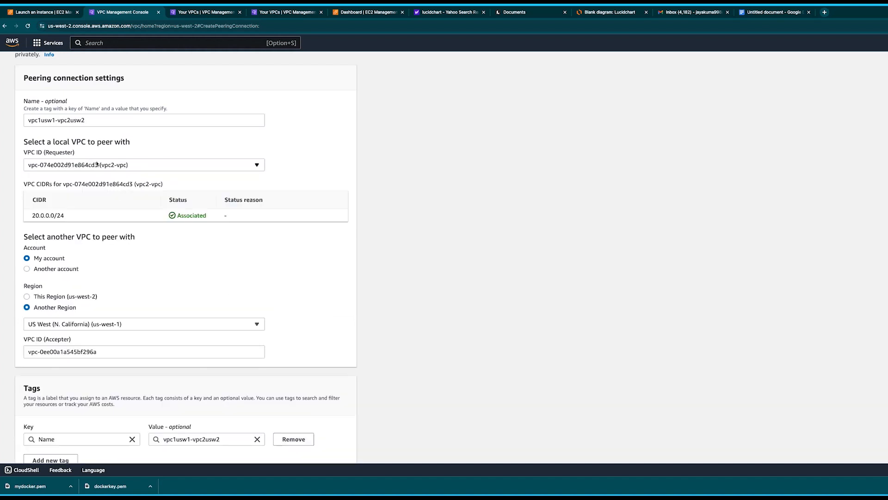
pyautogui.scroll(-1, 118, 222)
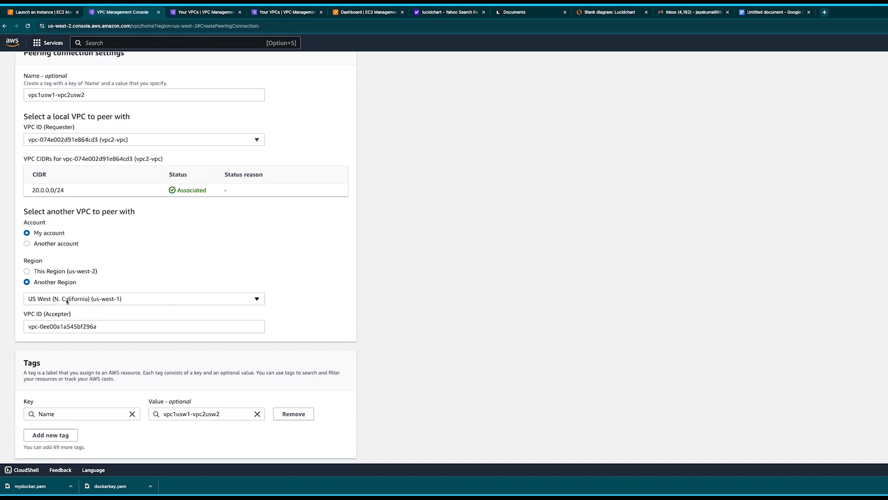
pyautogui.scroll(-2, 186, 328)
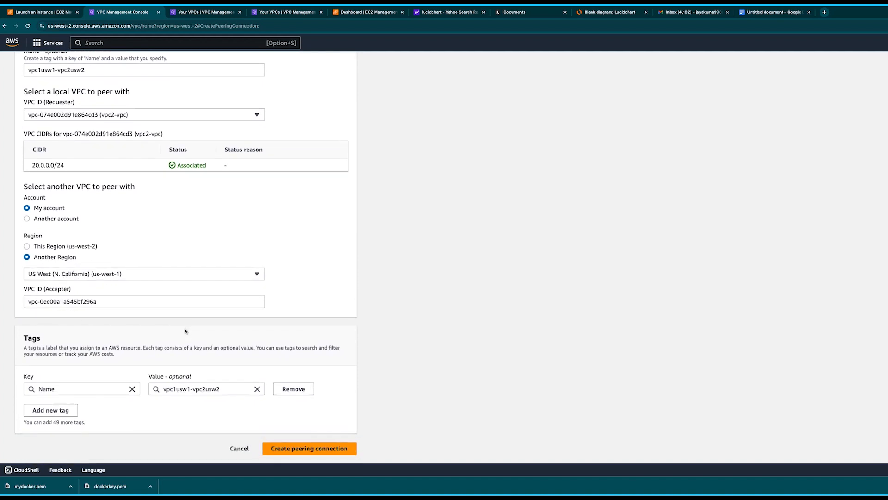
pyautogui.click(298, 446)
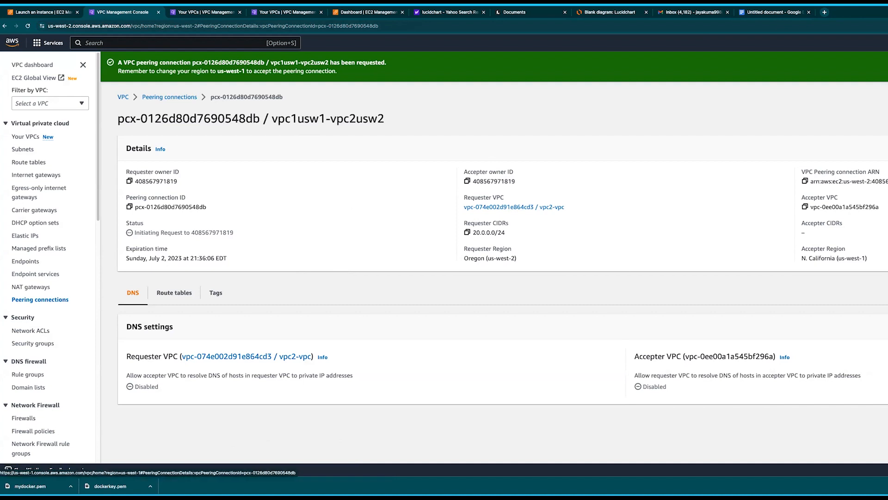
# Switch to the us-west-1 side of the peering connection, review the requester region and CIDR, and accept the request.
pyautogui.click(887, 112)
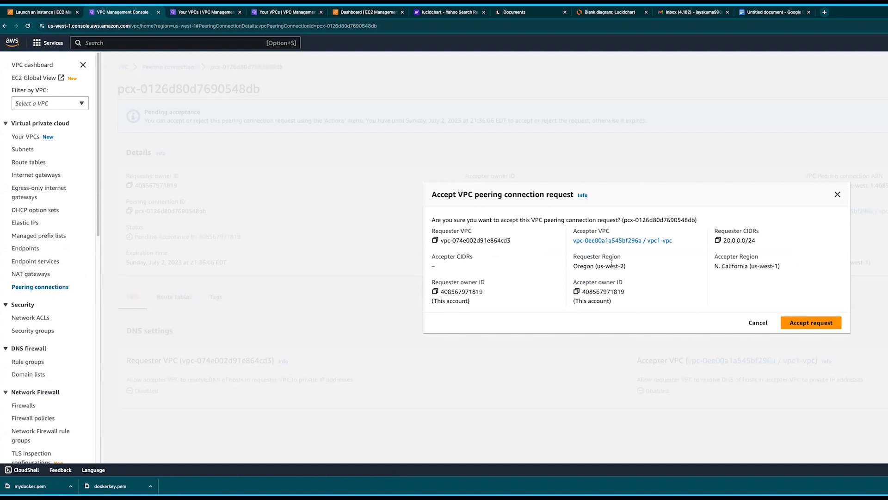
pyautogui.moveTo(630, 258); pyautogui.dragTo(568, 260)
pyautogui.click(593, 269)
pyautogui.moveTo(639, 268); pyautogui.dragTo(574, 267)
pyautogui.click(637, 281)
pyautogui.moveTo(766, 240); pyautogui.dragTo(722, 239)
pyautogui.click(717, 277)
pyautogui.click(804, 326)
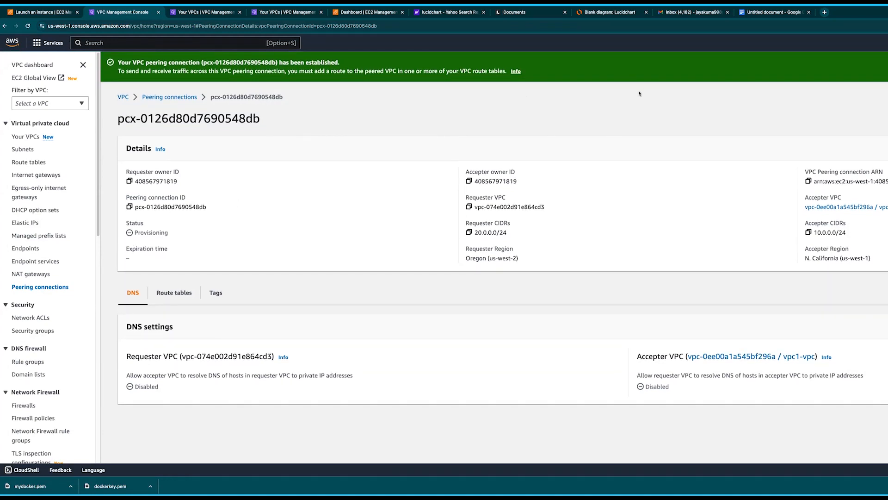
# Check the network diagram in Lucidchart, return to the AWS console and open the EC2 dashboard for us-west-1.
pyautogui.click(609, 16)
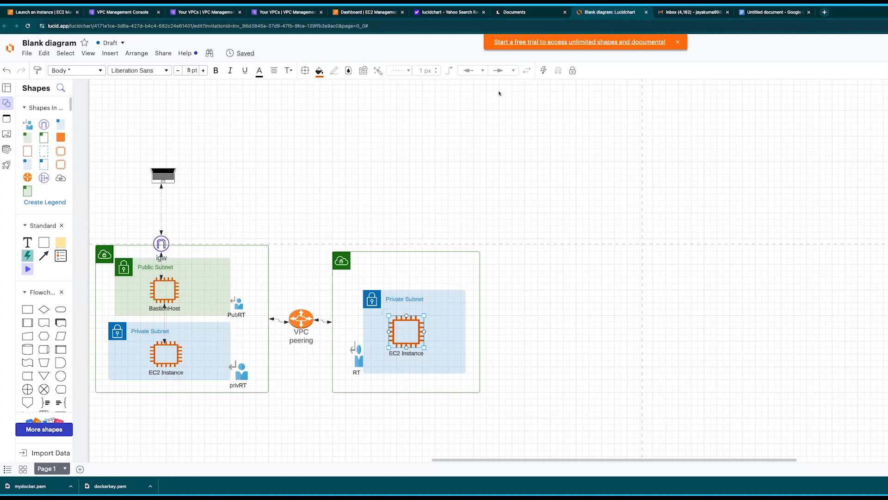
pyautogui.click(111, 14)
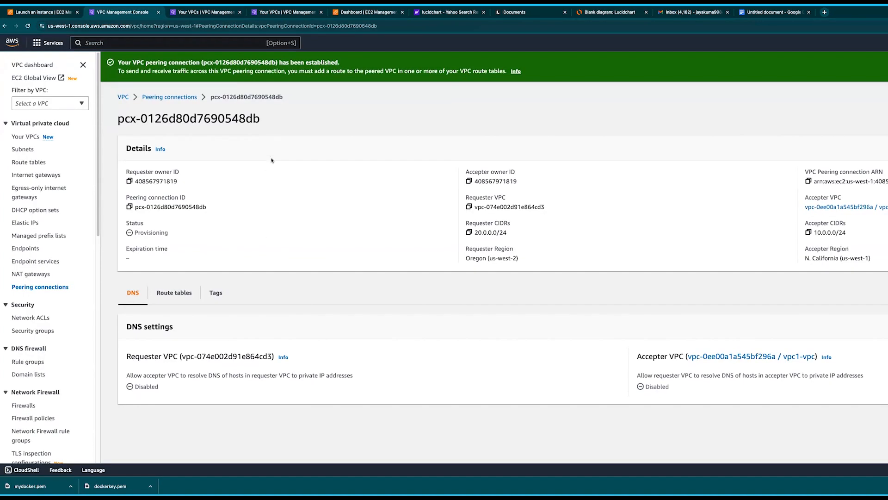
pyautogui.click(128, 44)
pyautogui.write('ec2')
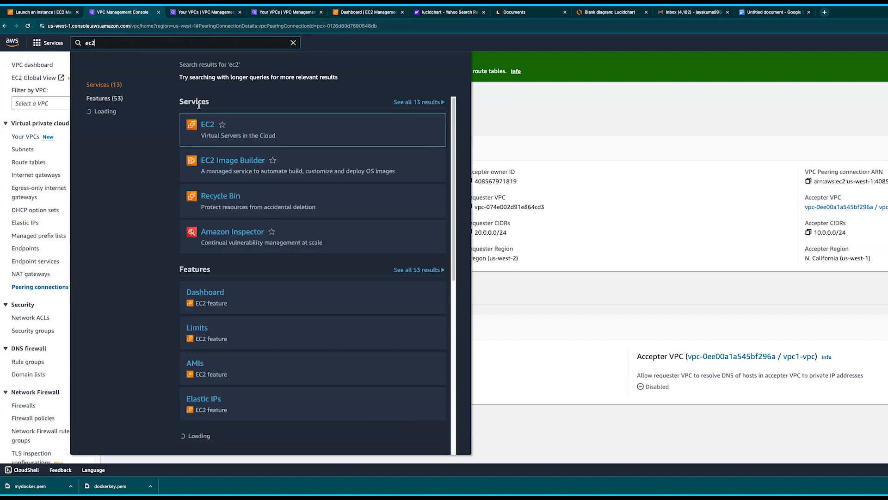
pyautogui.click(207, 124)
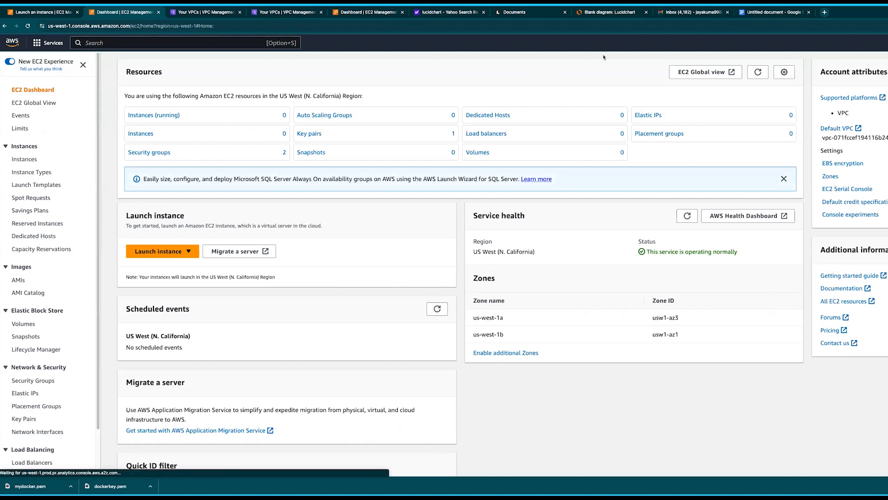
# Recheck the Lucidchart diagram, then start launching a new EC2 instance in us-west-1 and name it bastionhost.
pyautogui.click(607, 14)
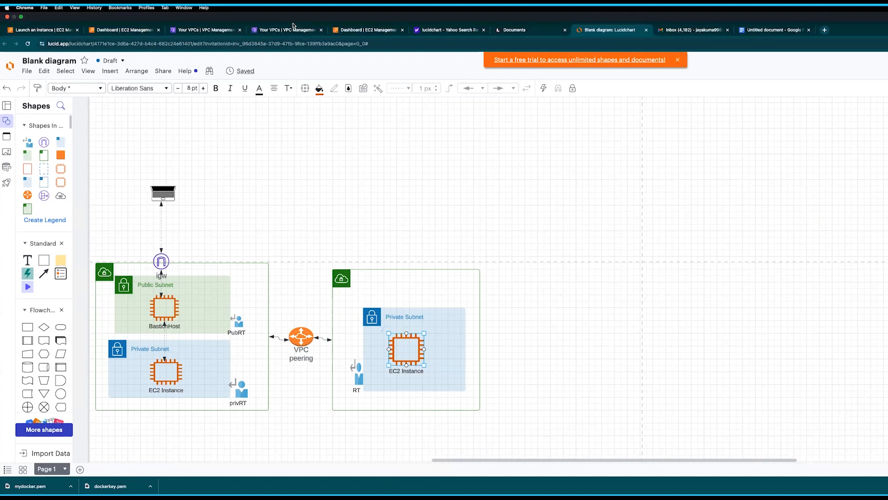
pyautogui.click(118, 31)
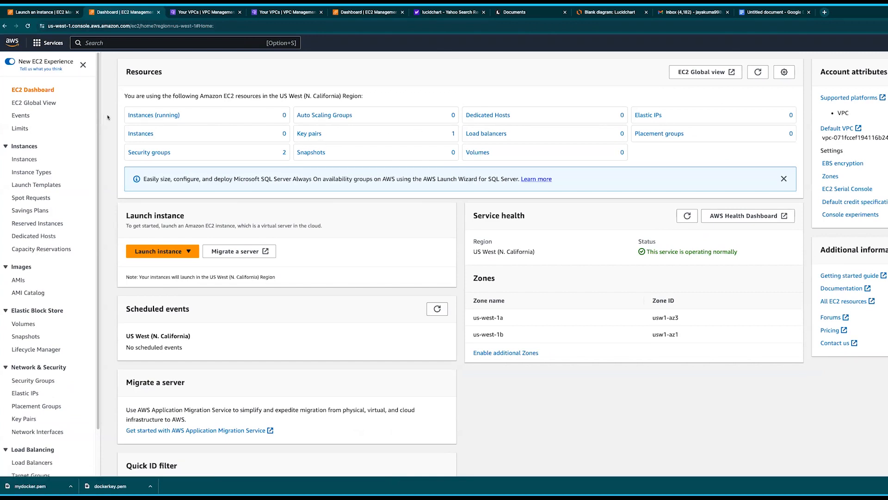
pyautogui.click(159, 119)
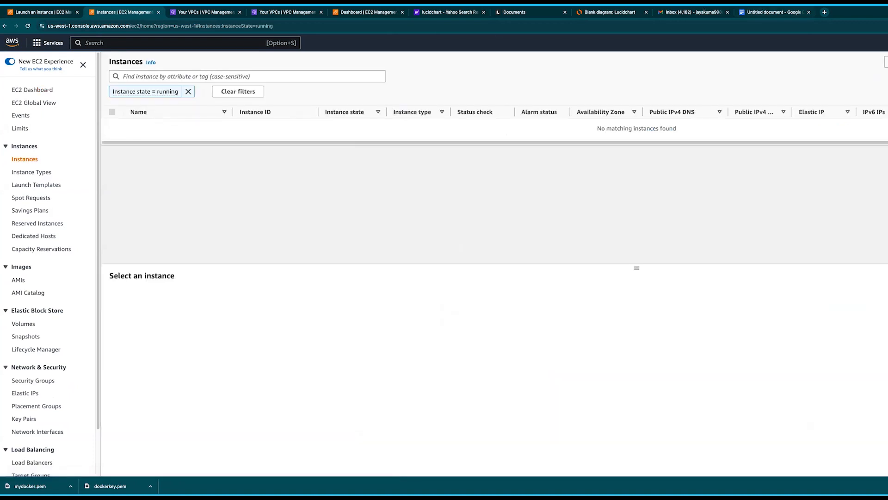
pyautogui.click(886, 61)
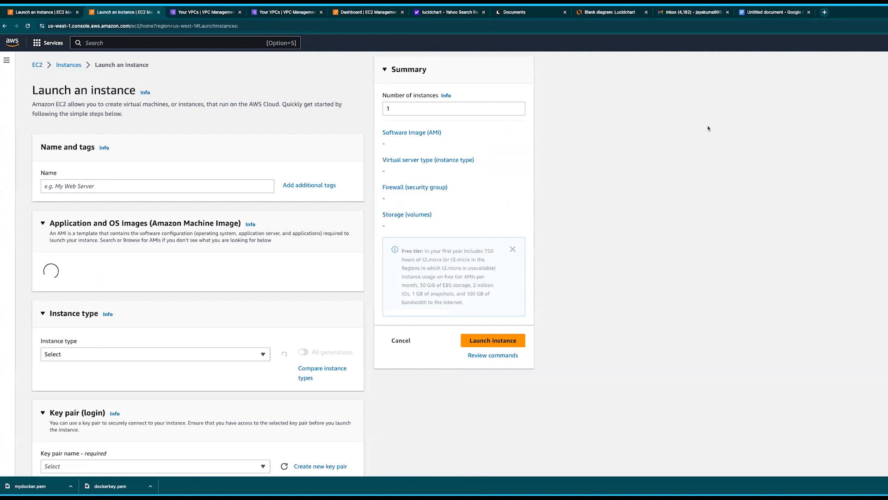
pyautogui.click(151, 186)
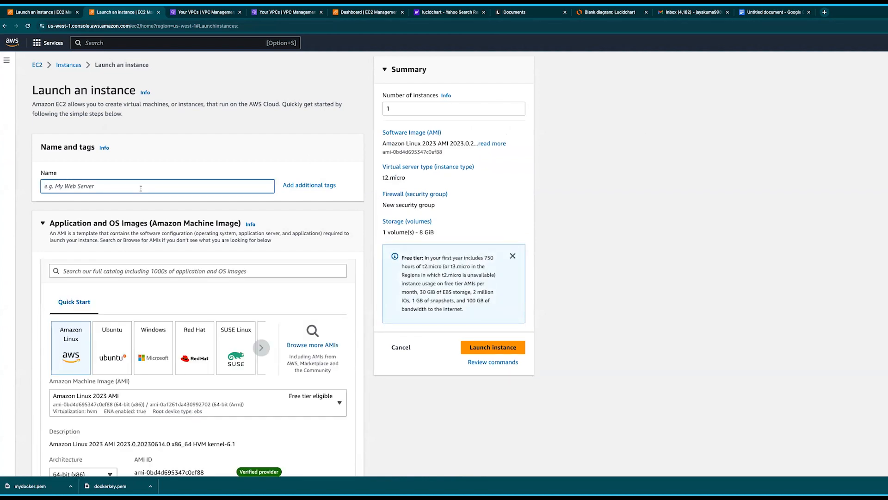
pyautogui.write('bastionhost')
# Create a new RSA key pair named vpc1bastion in .pem format for the bastionhost instance.
pyautogui.scroll(-3, 177, 251)
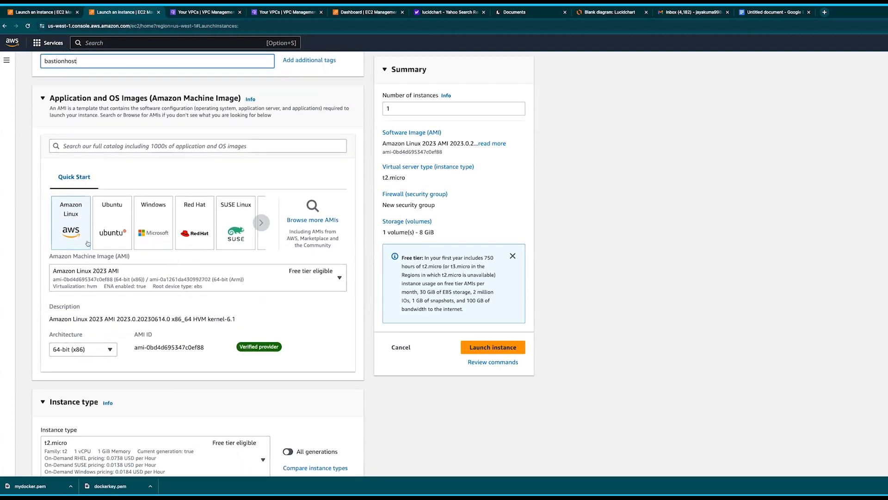
pyautogui.scroll(-5, 81, 258)
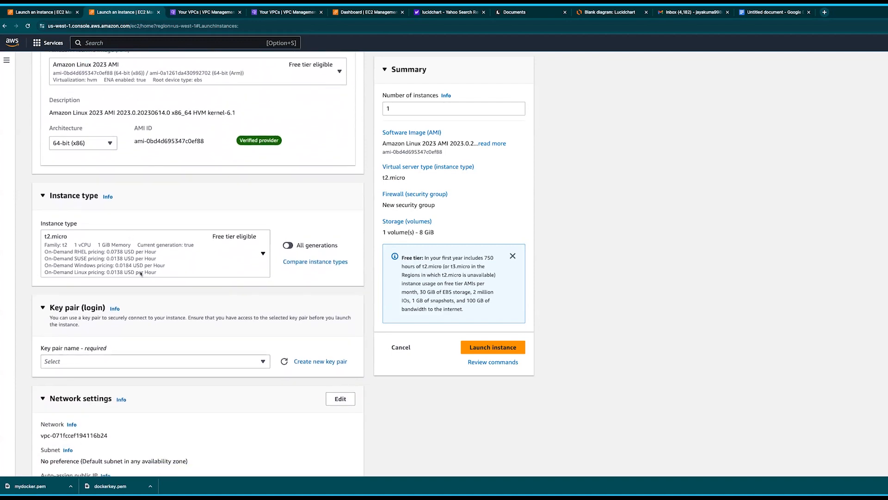
pyautogui.scroll(-2, 152, 314)
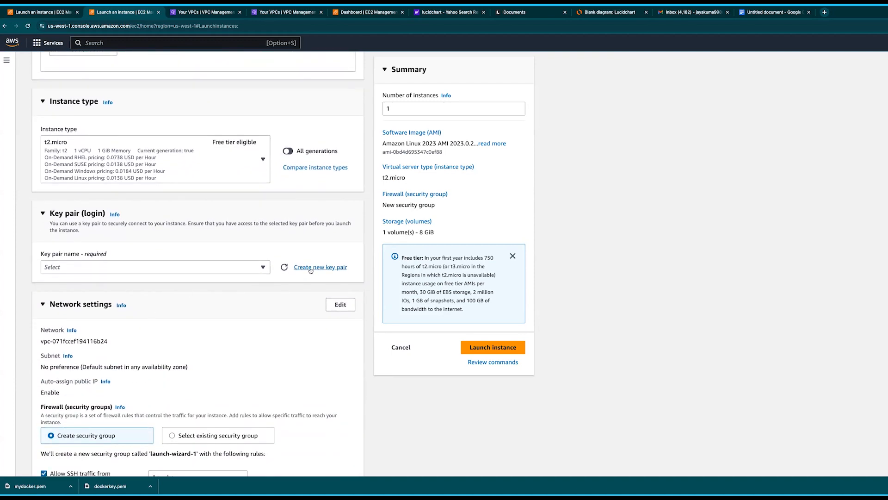
pyautogui.click(323, 267)
pyautogui.write('vpc1')
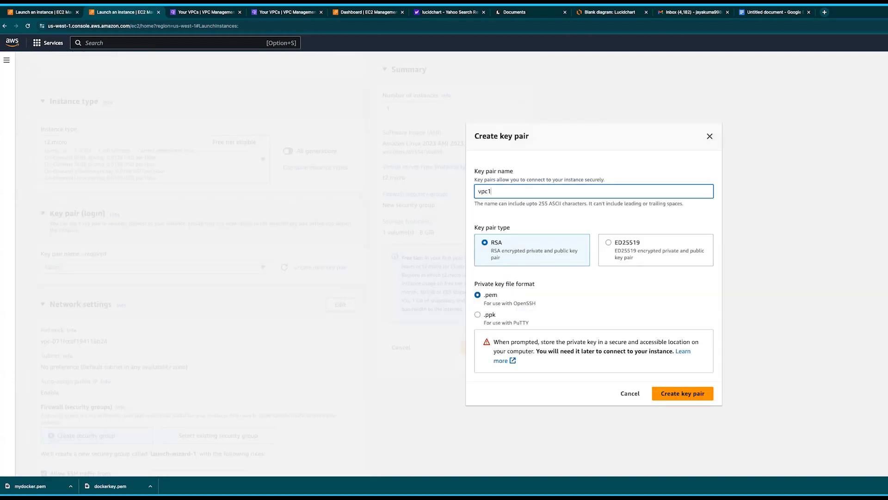
pyautogui.write('baa')
pyautogui.press('BackSpace')
pyautogui.write('stion')
pyautogui.click(674, 393)
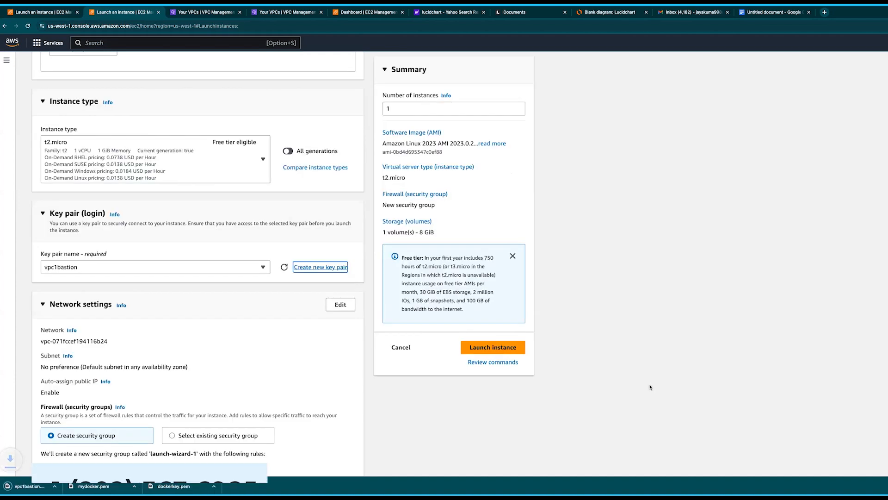
# Edit the network settings of the bastionhost instance and set its VPC to vpc1-vpc.
pyautogui.scroll(-3, 314, 382)
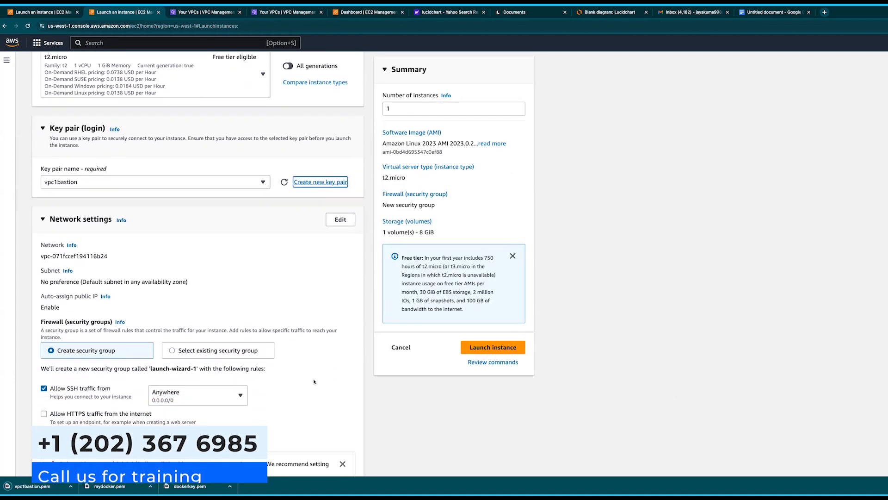
pyautogui.click(345, 215)
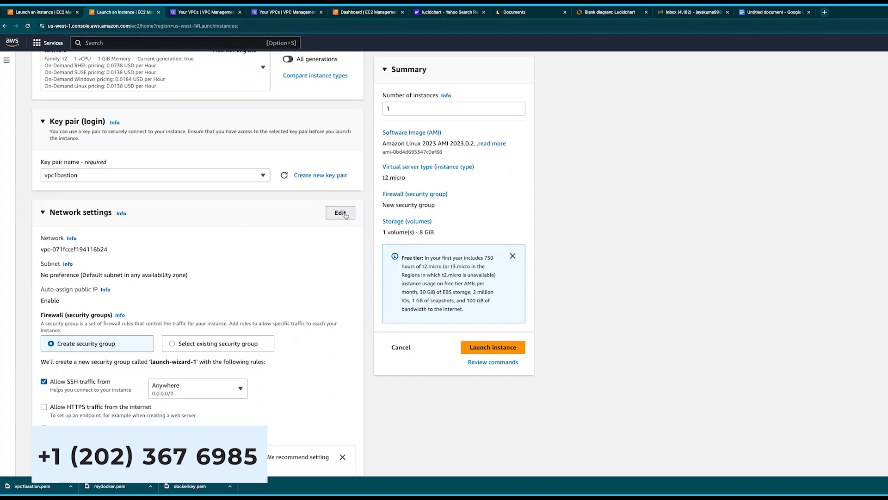
pyautogui.click(226, 258)
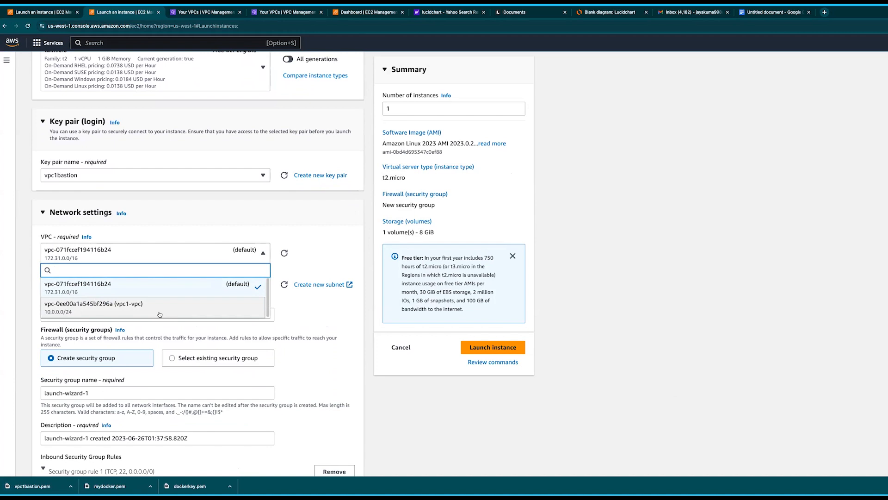
pyautogui.click(160, 314)
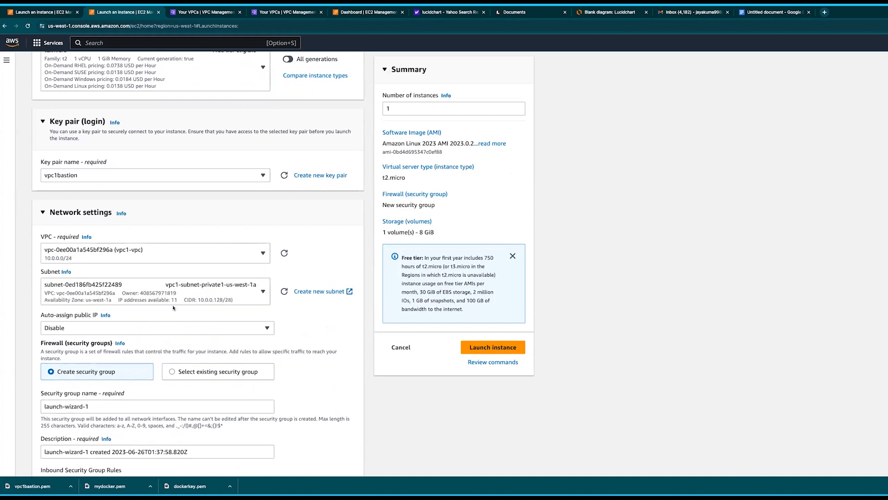
# Place the bastionhost instance in the vpc1-subnet-public1-us-west-1a subnet and enable auto-assignment of a public IP.
pyautogui.click(206, 290)
pyautogui.click(203, 343)
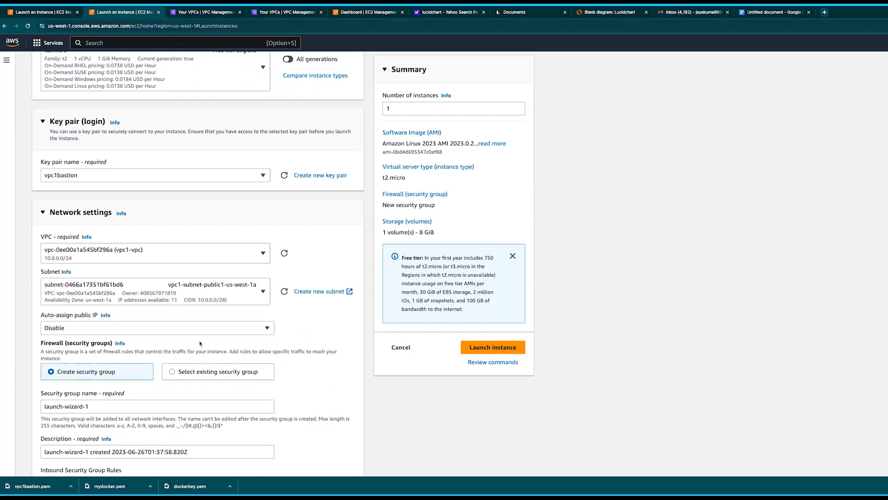
pyautogui.click(161, 328)
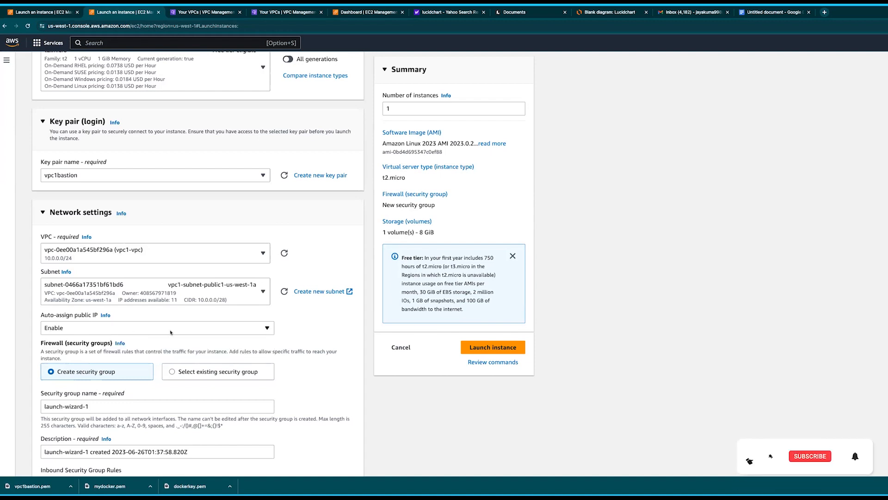
# Name the new security group bastionhostsg and set its description to "allow ssh from my house computer".
pyautogui.scroll(-5, 171, 332)
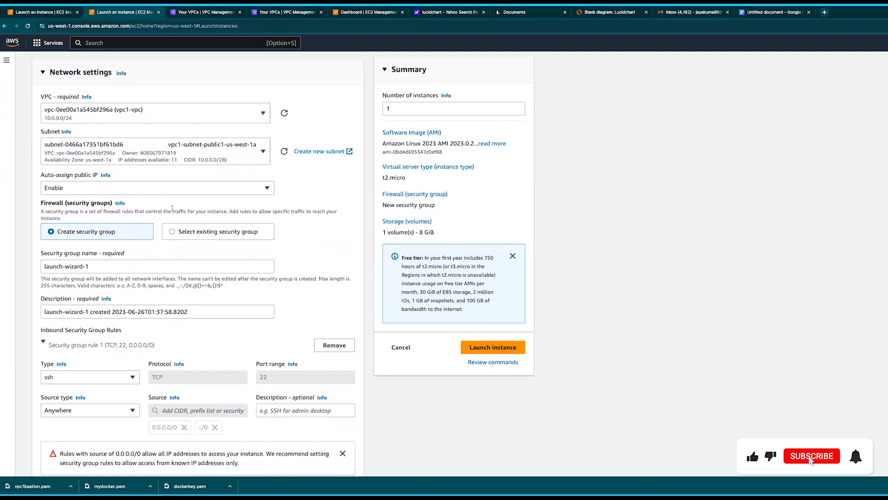
pyautogui.tripleClick(106, 267)
pyautogui.write('bas')
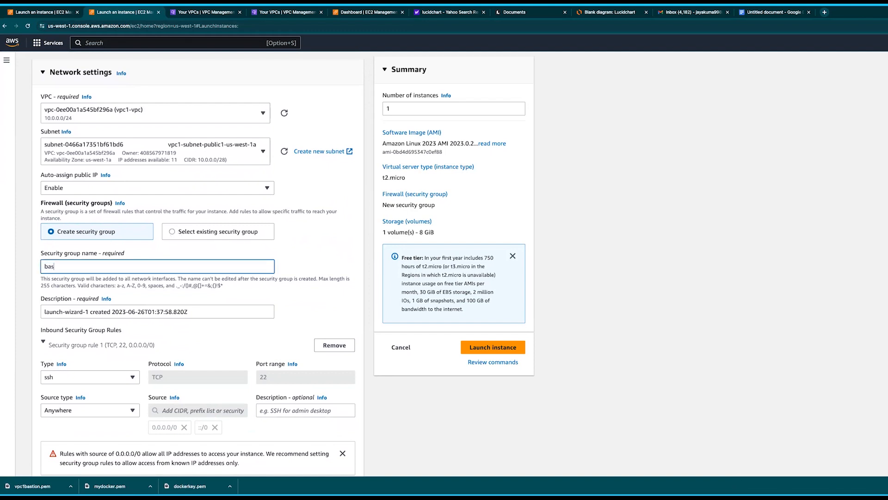
pyautogui.write('tionhostsg')
pyautogui.scroll(-1, 135, 329)
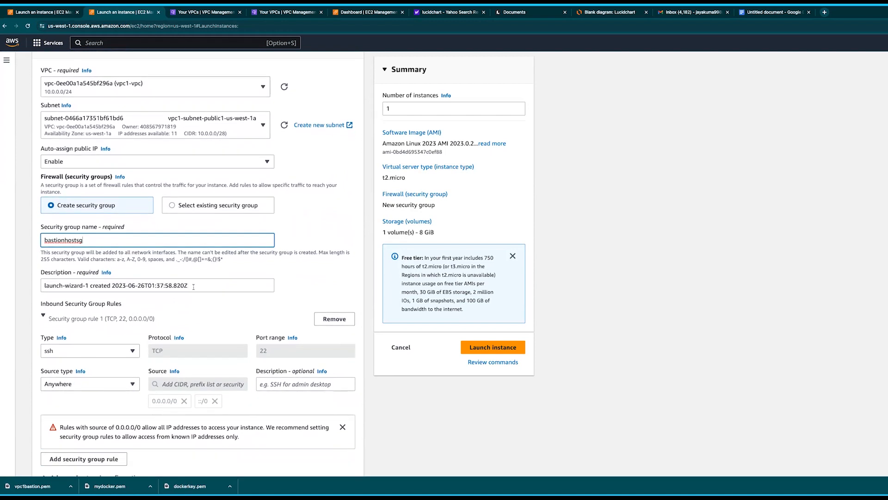
pyautogui.moveTo(193, 287); pyautogui.dragTo(44, 286)
pyautogui.write('a')
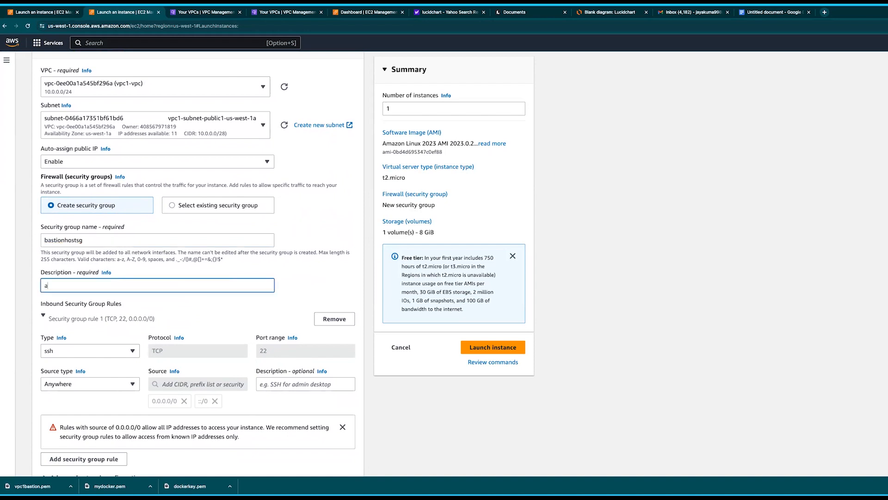
pyautogui.write('llow ssh from my chouse computer')
# Restrict the source of the inbound SSH rule in the bastionhostsg group to My IP.
pyautogui.scroll(-2, 211, 318)
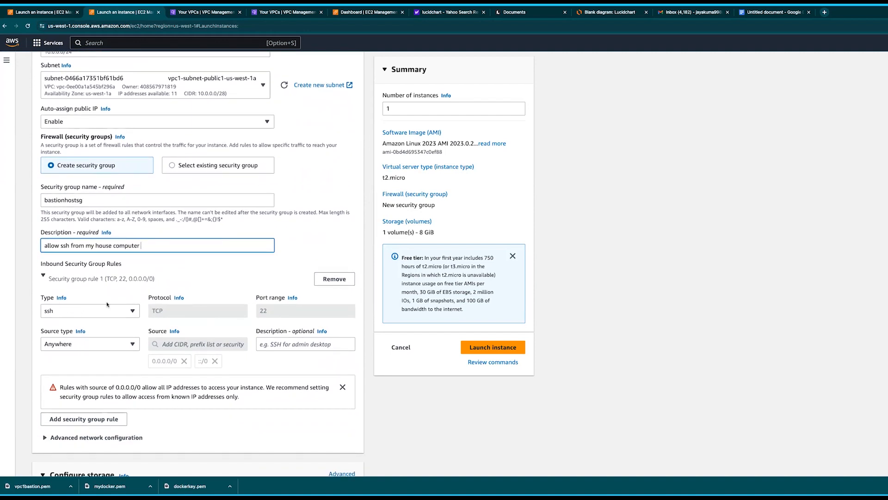
pyautogui.click(102, 346)
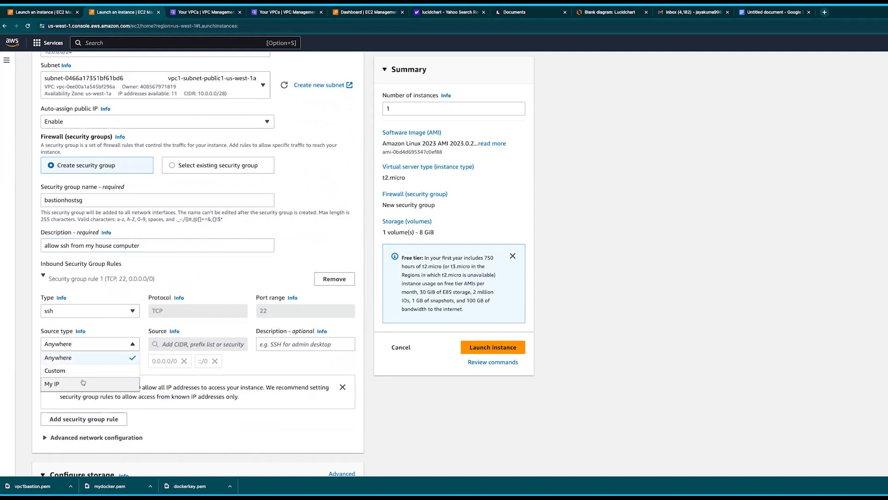
pyautogui.click(82, 382)
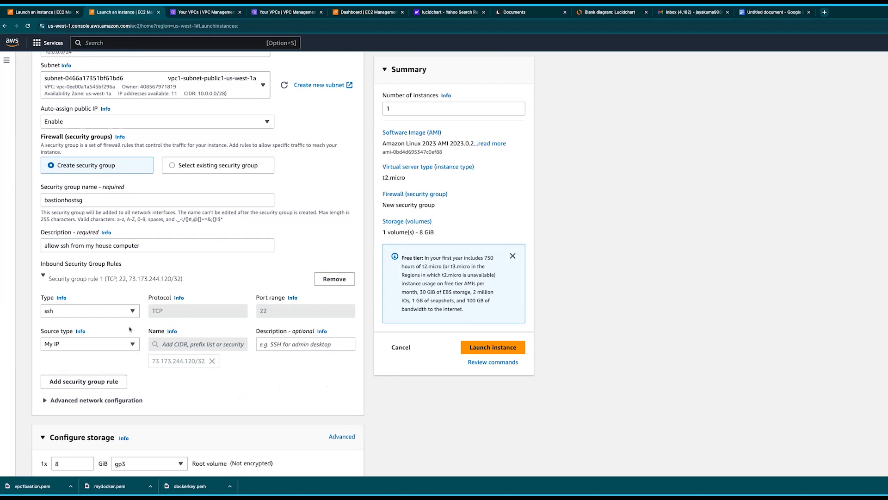
# Review the bastionhost configuration, launch the instance and open it in the EC2 instances list.
pyautogui.scroll(-3, 181, 374)
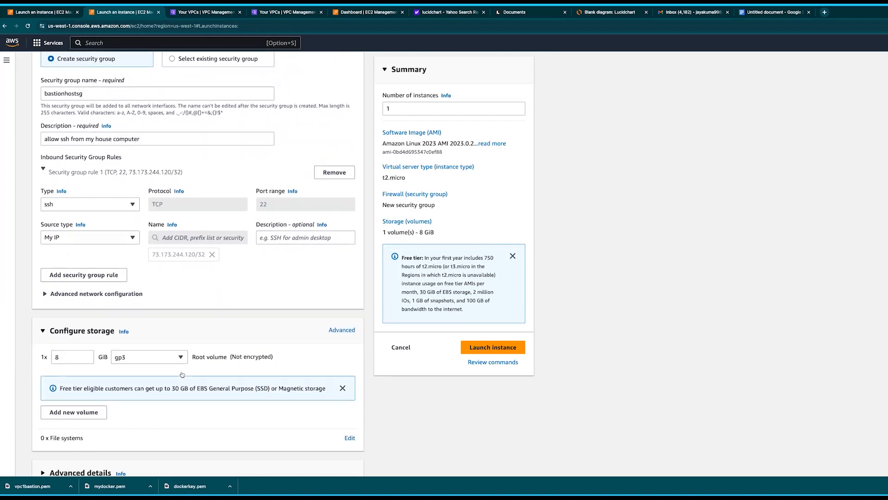
pyautogui.scroll(12, 201, 313)
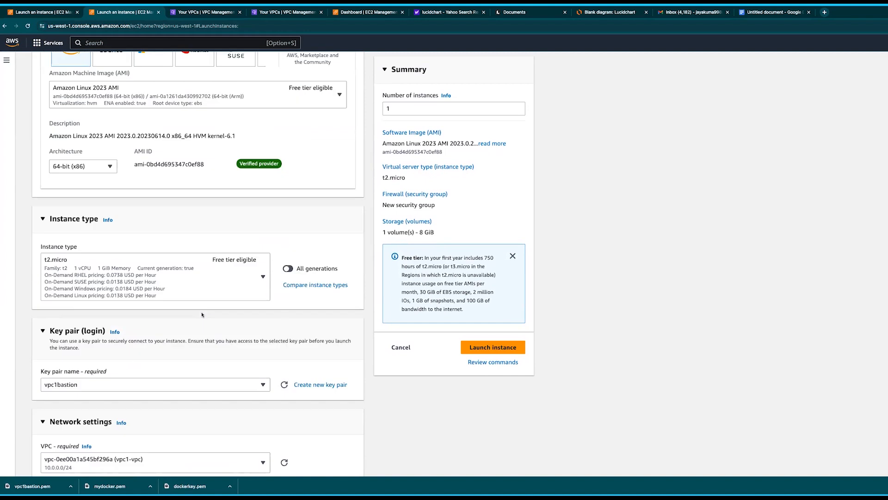
pyautogui.scroll(4, 200, 256)
pyautogui.click(485, 350)
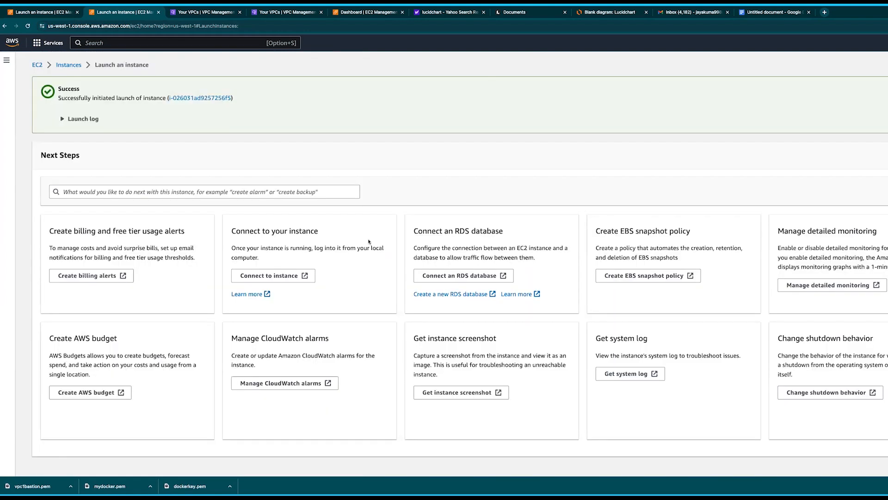
pyautogui.click(195, 99)
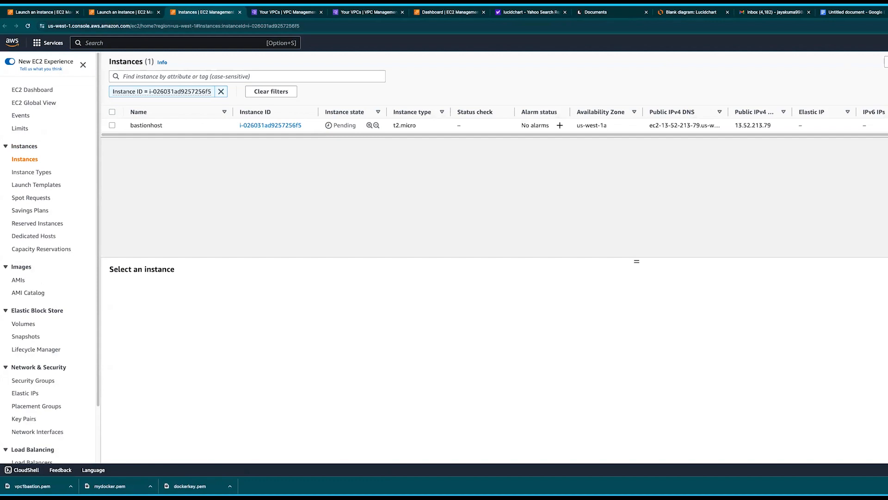
# Check the network diagram in Lucidchart, then start launching another EC2 instance in the AWS console and name it privateinstancevpc1.
pyautogui.click(693, 12)
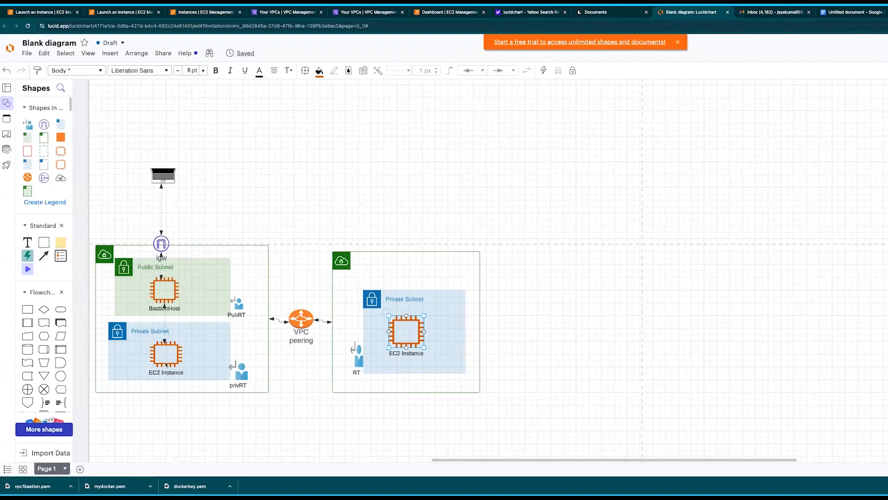
pyautogui.click(196, 13)
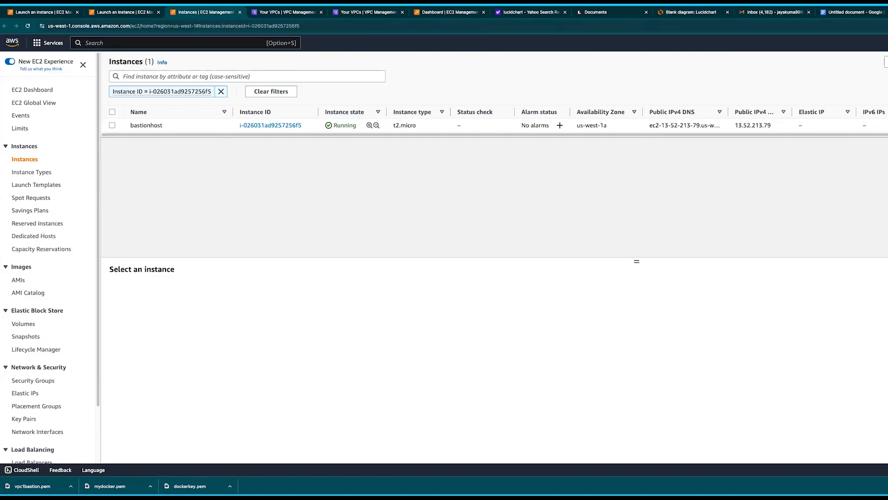
pyautogui.press('super+Left')
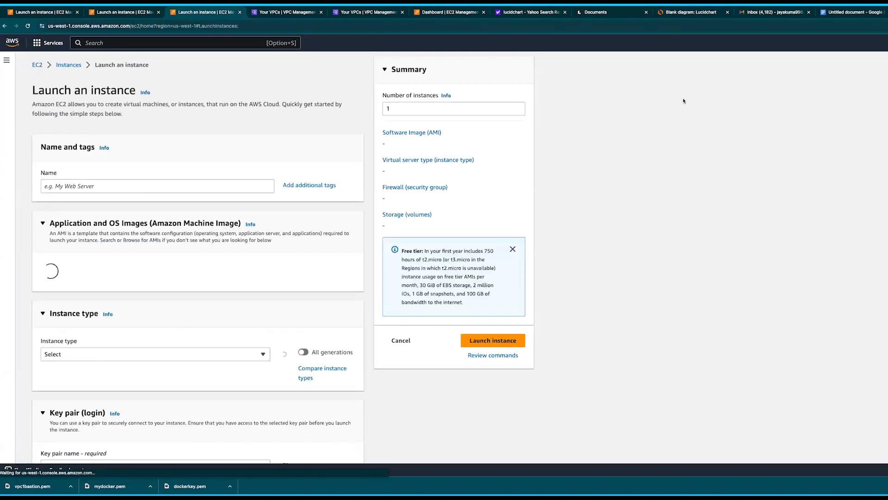
pyautogui.click(204, 185)
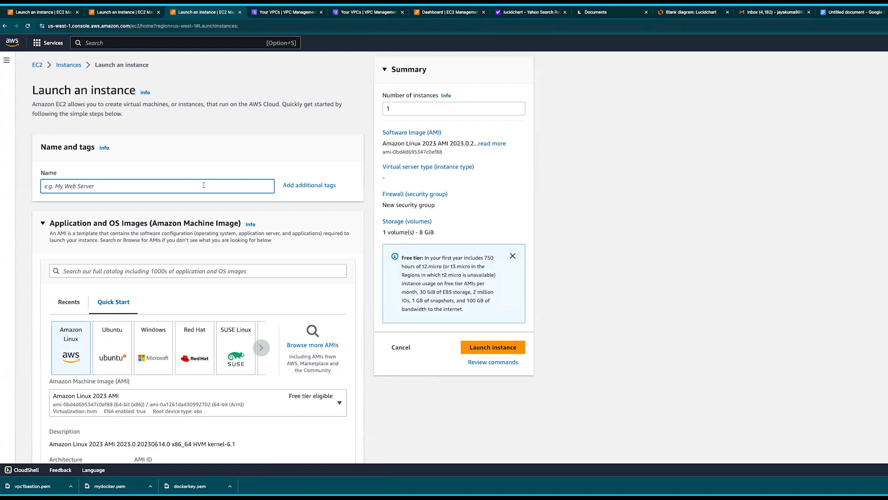
pyautogui.write('privateinstancevpc1')
# Create a new RSA key pair named vpc1privinstance in .pem format for the privateinstancevpc1 instance.
pyautogui.scroll(-3, 211, 228)
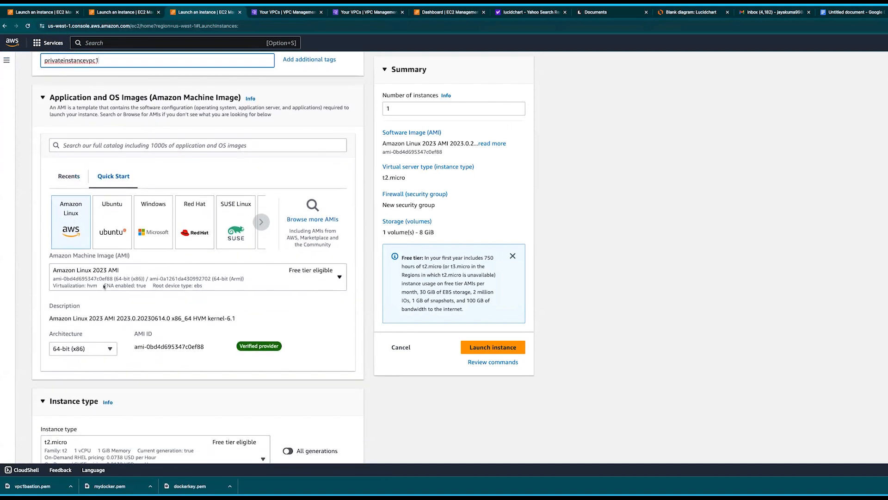
pyautogui.scroll(-3, 103, 286)
pyautogui.scroll(-4, 104, 286)
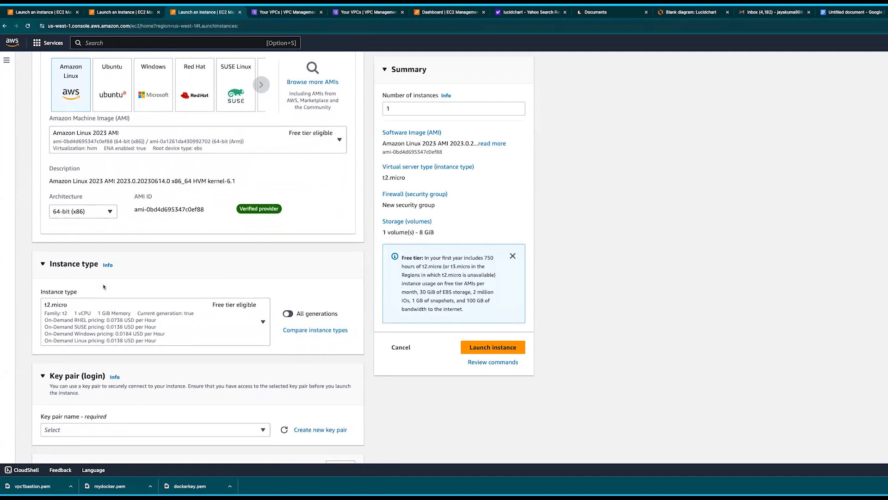
pyautogui.scroll(-5, 254, 276)
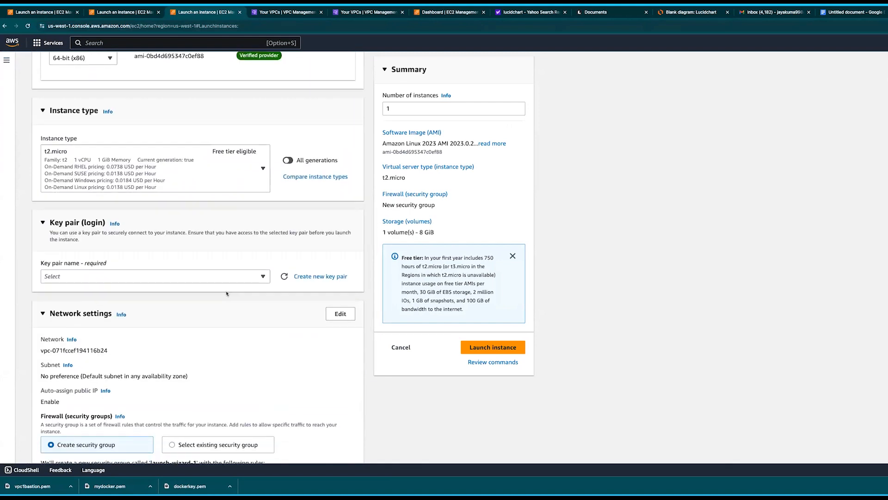
pyautogui.click(323, 274)
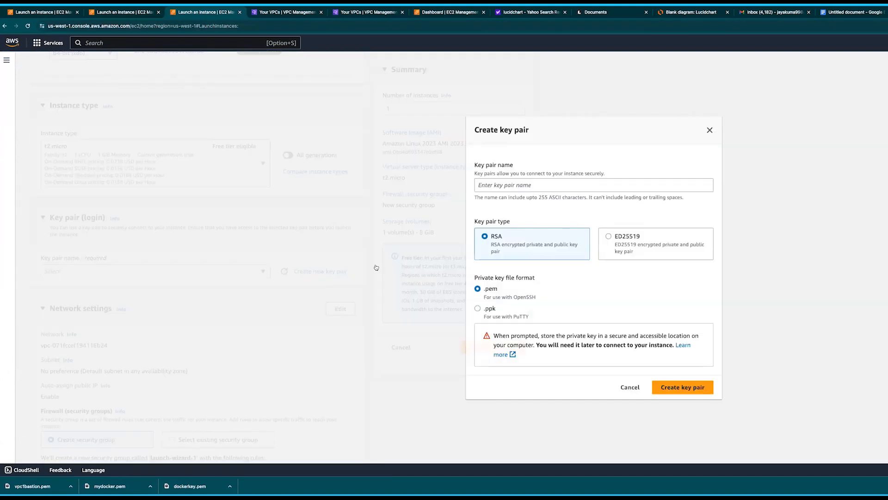
pyautogui.click(518, 185)
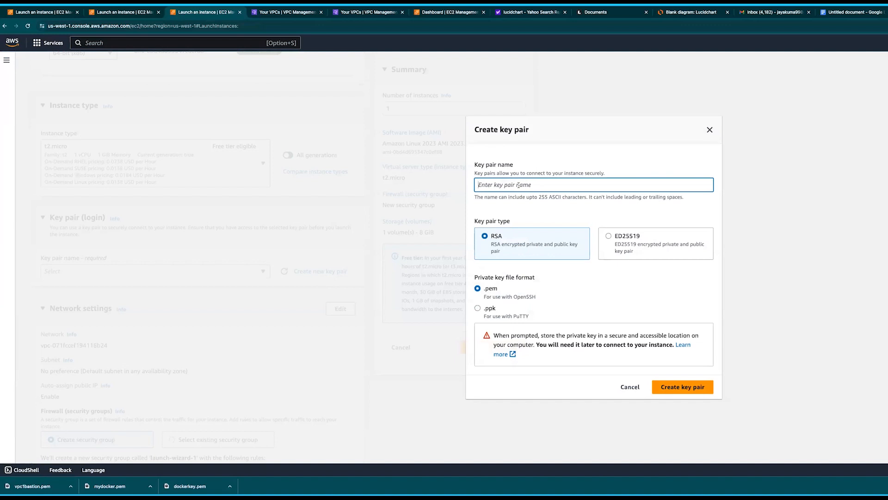
pyautogui.write('vpc1privinstance')
pyautogui.click(677, 387)
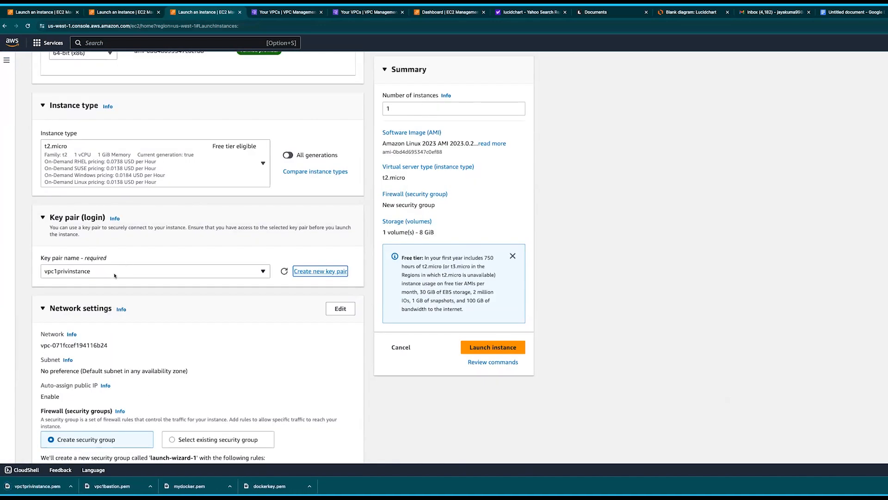
# Edit the instance's network settings to use vpc1-vpc with the vpc1-subnet-private1-us-west-1a subnet.
pyautogui.scroll(-7, 160, 342)
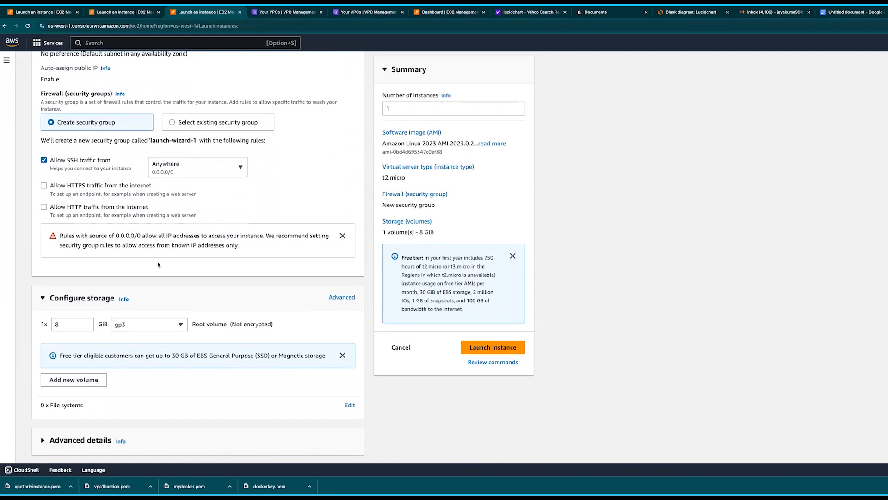
pyautogui.scroll(3, 104, 181)
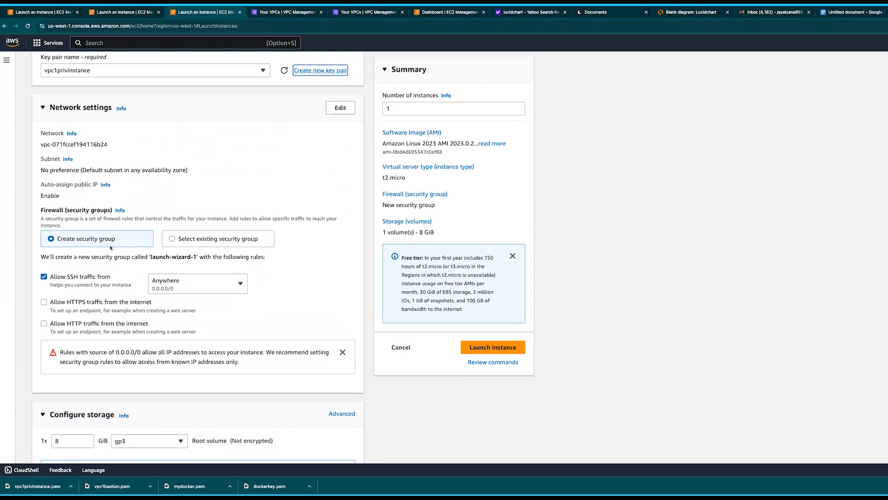
pyautogui.scroll(3, 208, 232)
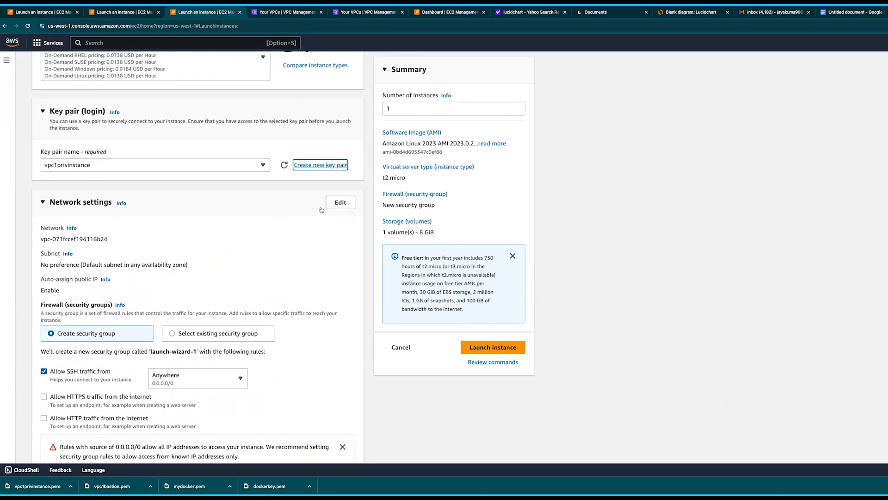
pyautogui.click(341, 204)
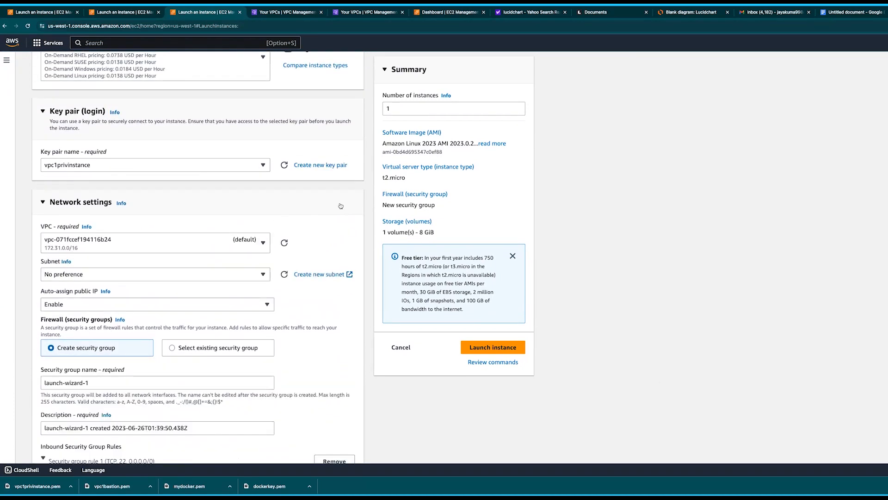
pyautogui.click(182, 245)
pyautogui.click(130, 296)
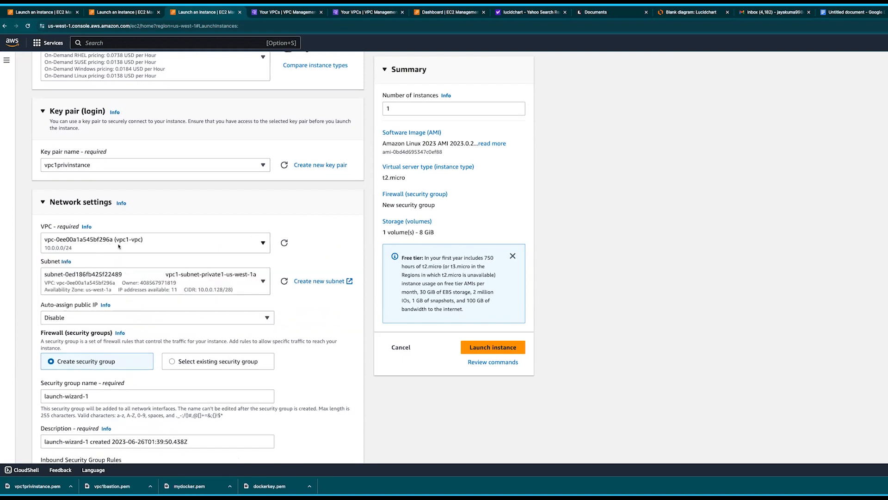
pyautogui.click(191, 286)
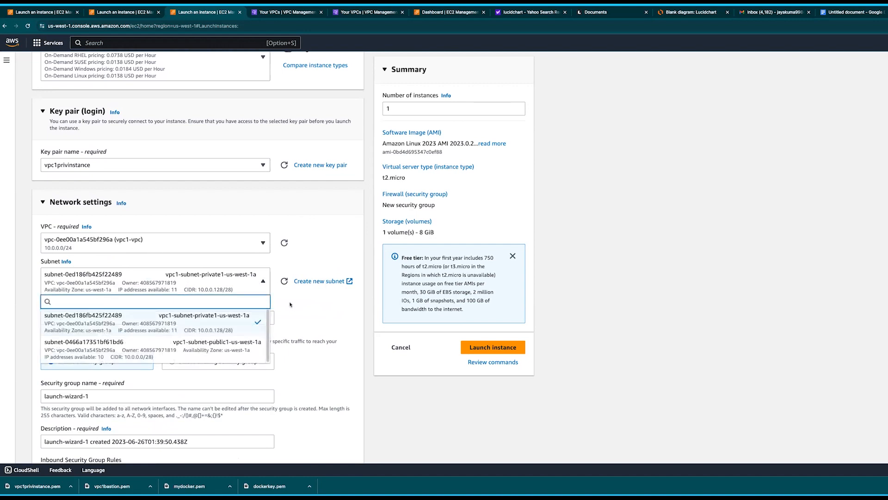
pyautogui.click(310, 303)
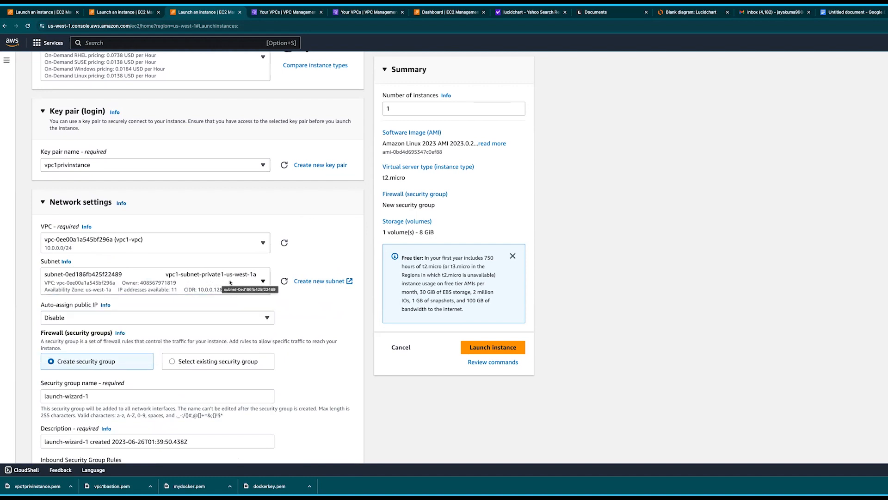
# Name the new security group vpc1privsg and describe it as "allow ssh traffic from bastion host".
pyautogui.scroll(-2, 158, 344)
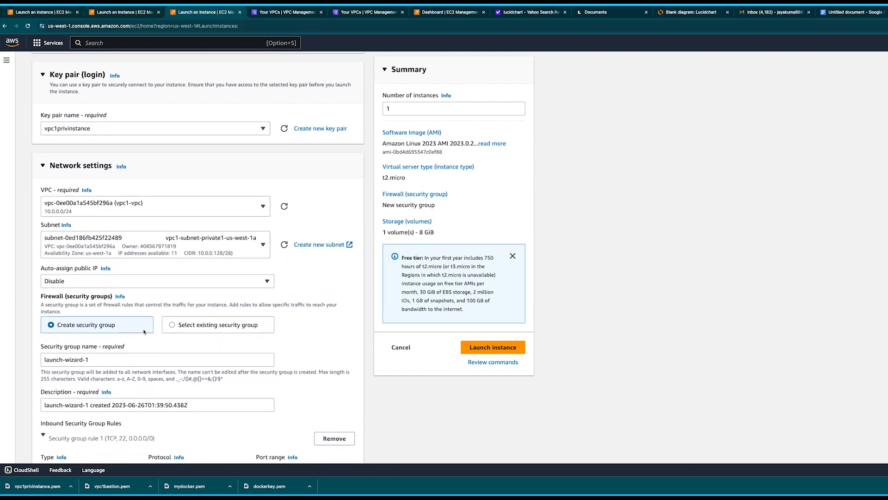
pyautogui.tripleClick(99, 360)
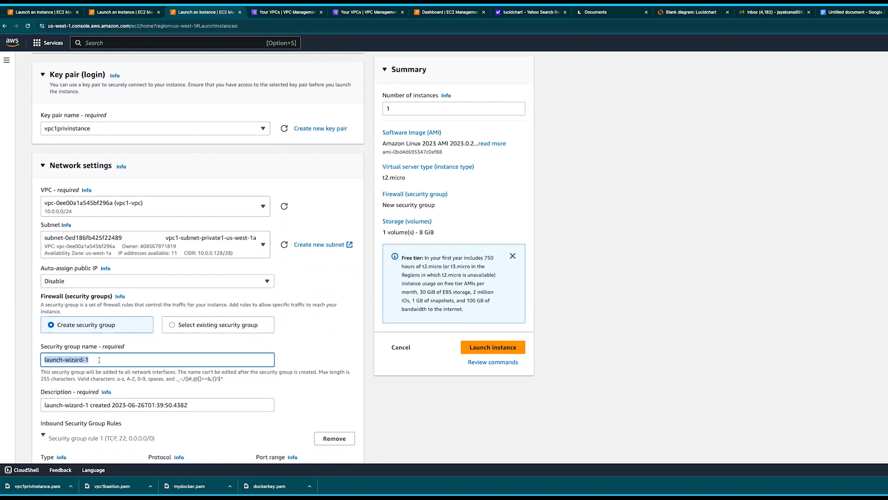
pyautogui.write('vpc1privsg')
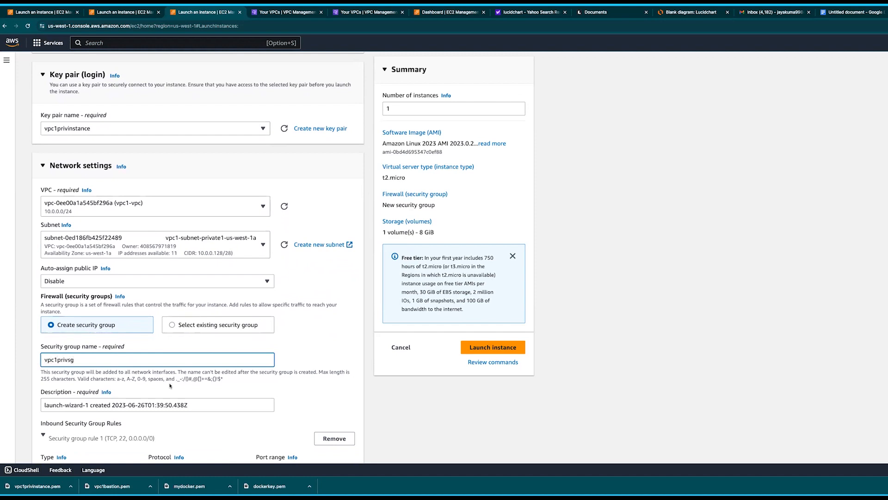
pyautogui.scroll(-1, 170, 385)
pyautogui.click(201, 365)
pyautogui.tripleClick(193, 373)
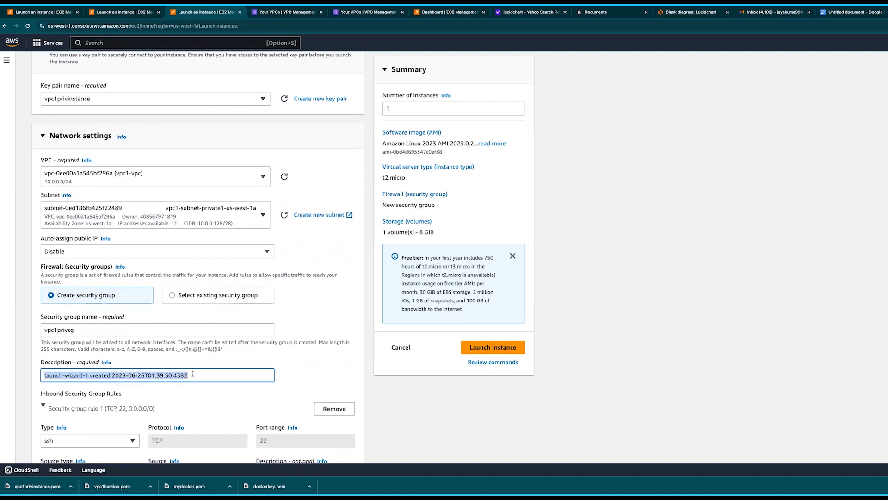
pyautogui.write('allow ssh')
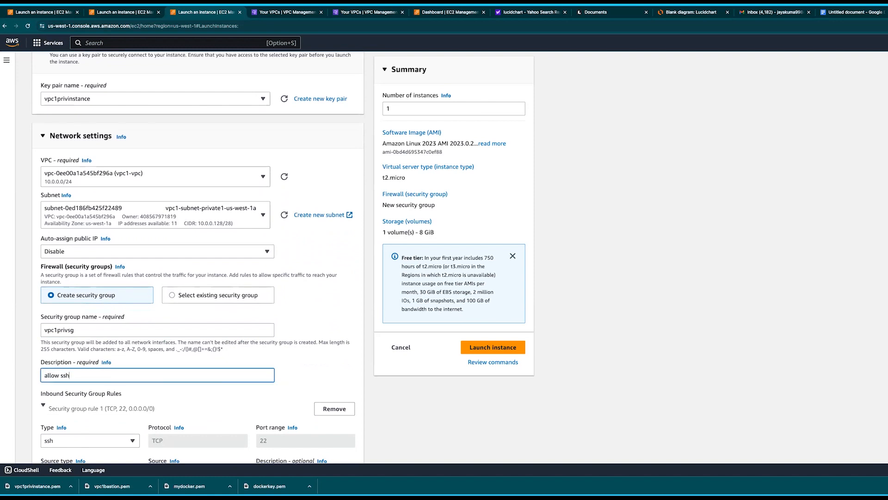
pyautogui.write(' traffic from bastion host')
# Remove the default inbound SSH rule from the vpc1privsg security group and launch the privateinstancevpc1 instance.
pyautogui.scroll(-3, 276, 343)
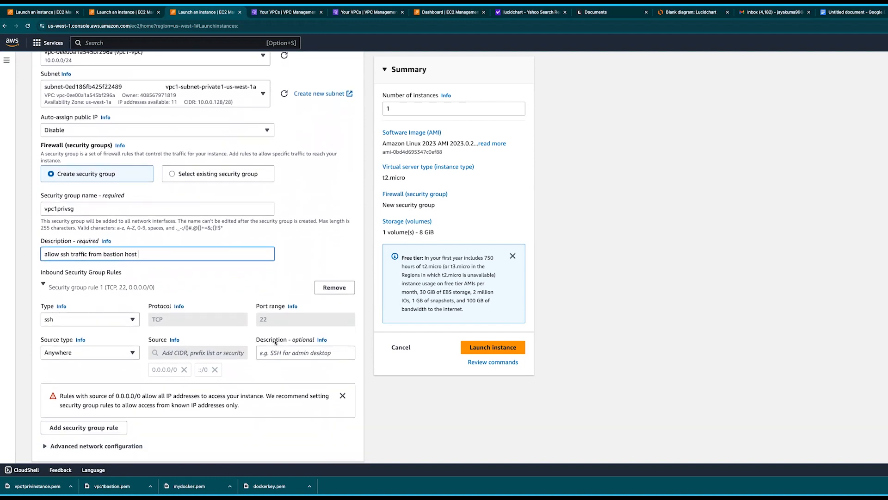
pyautogui.click(338, 290)
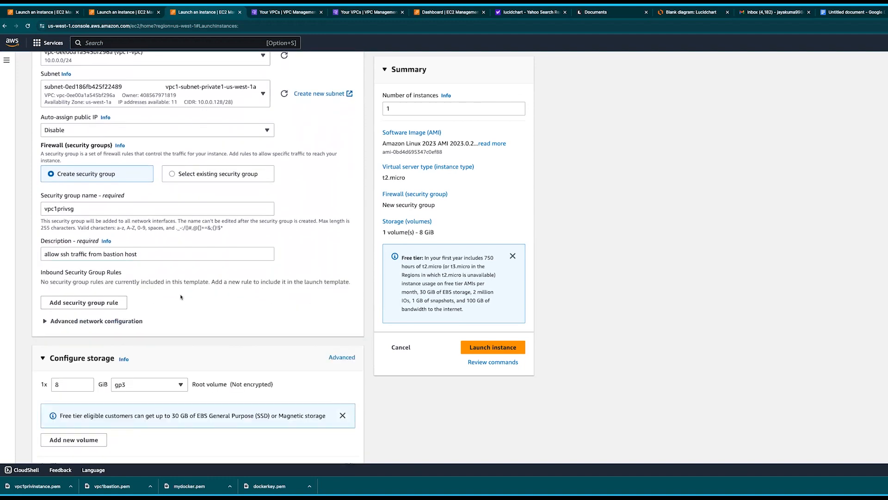
pyautogui.scroll(-2, 185, 314)
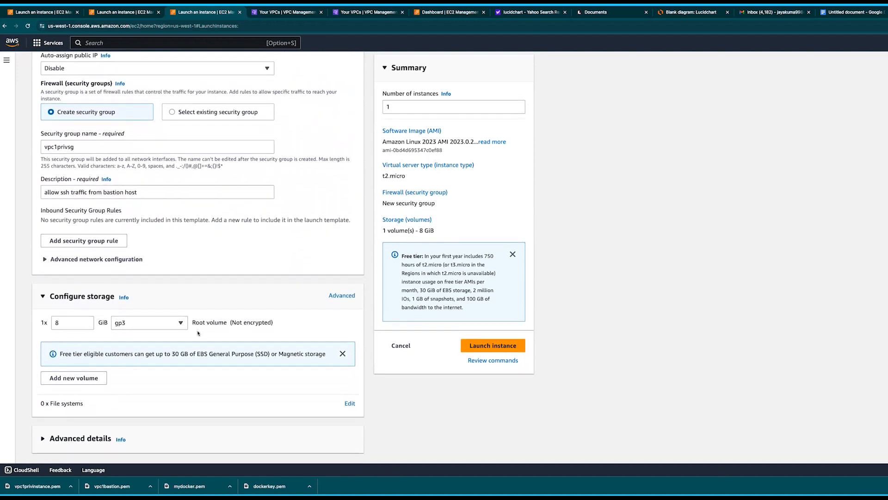
pyautogui.scroll(10, 229, 299)
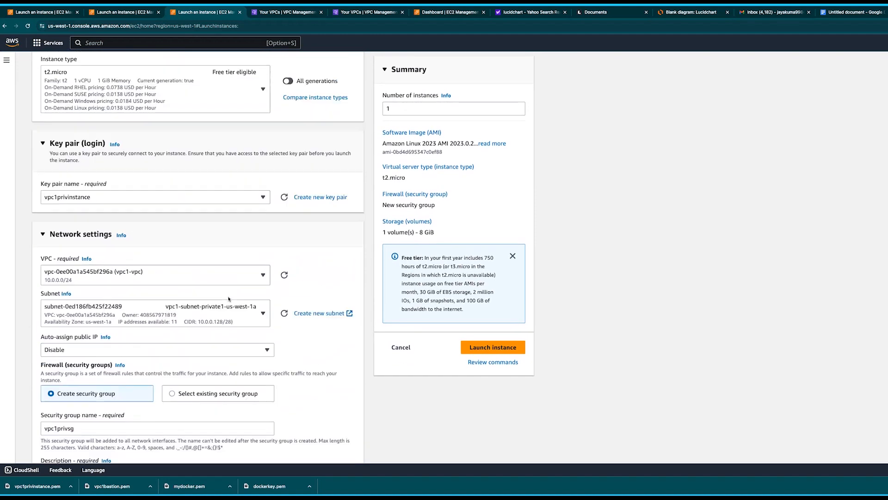
pyautogui.scroll(5, 228, 298)
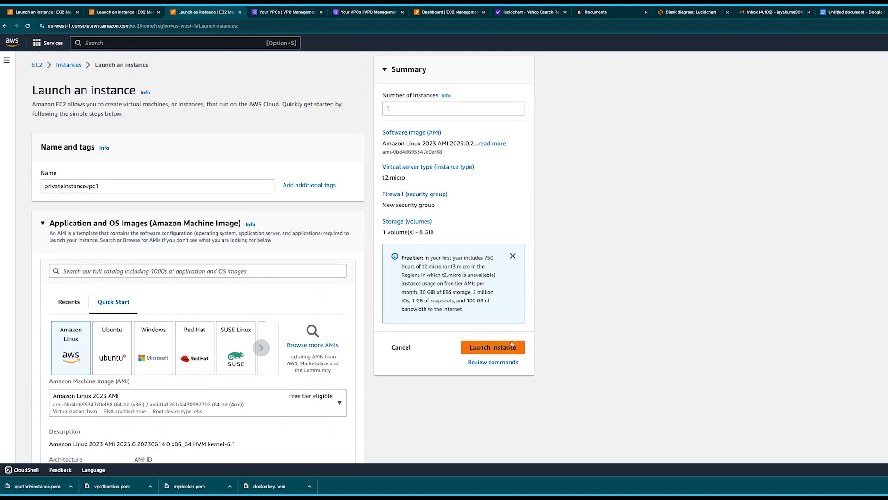
pyautogui.click(498, 346)
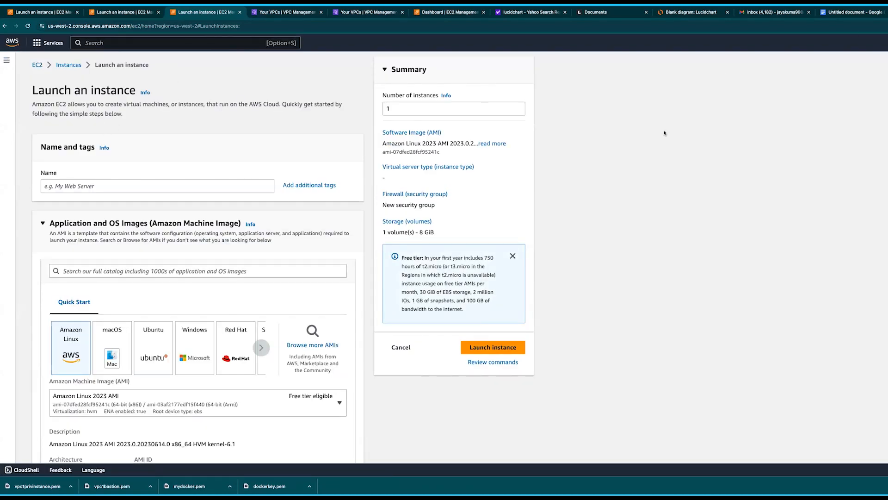
# Name the new us-west-2 instance vpc2priv2instance and create an RSA key pair named priv2uw2 in .pem format for it.
pyautogui.click(126, 186)
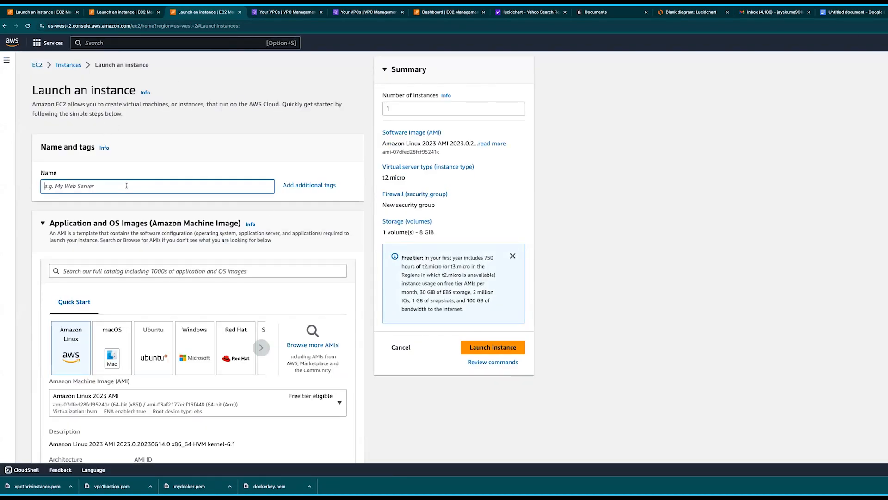
pyautogui.write('vpc2priv2instance')
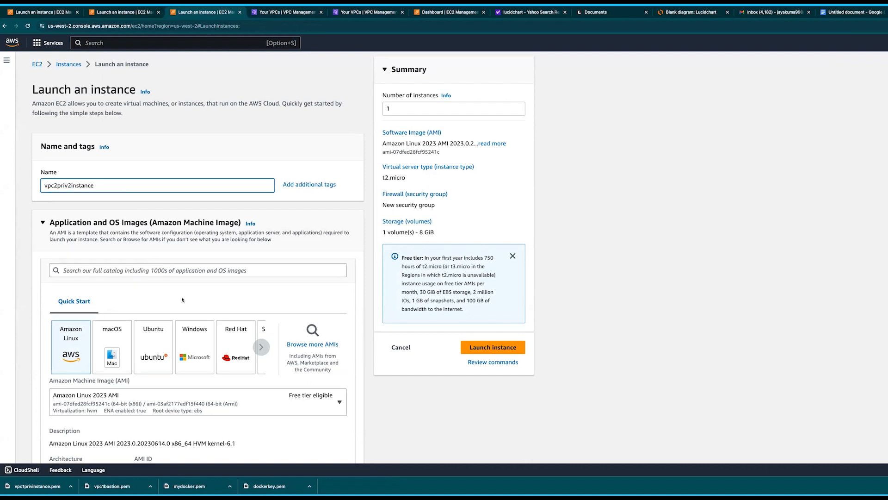
pyautogui.scroll(-5, 137, 204)
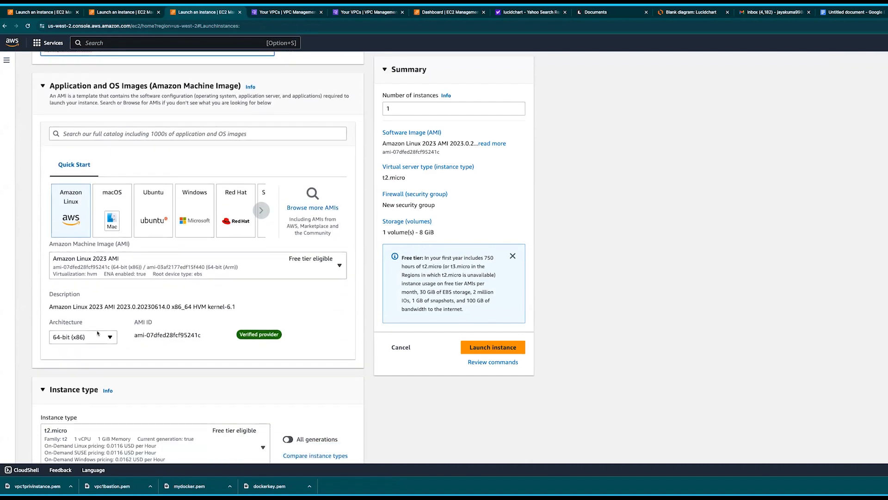
pyautogui.scroll(-6, 112, 331)
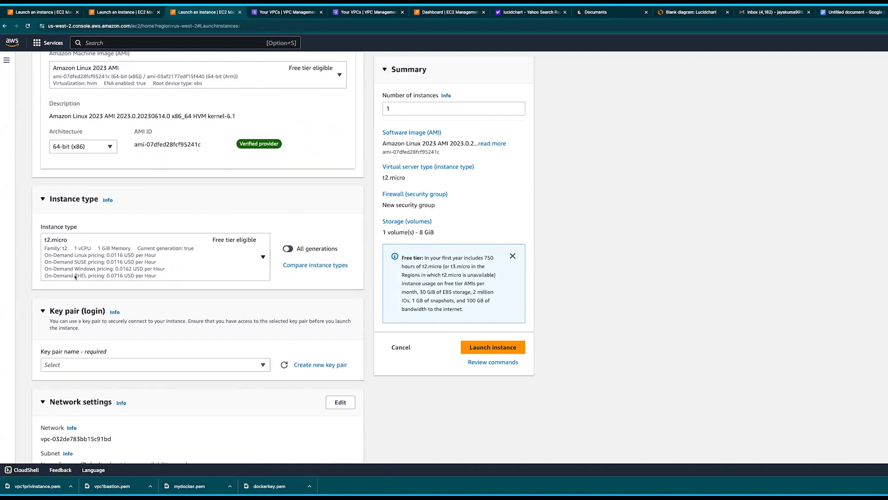
pyautogui.scroll(-3, 123, 358)
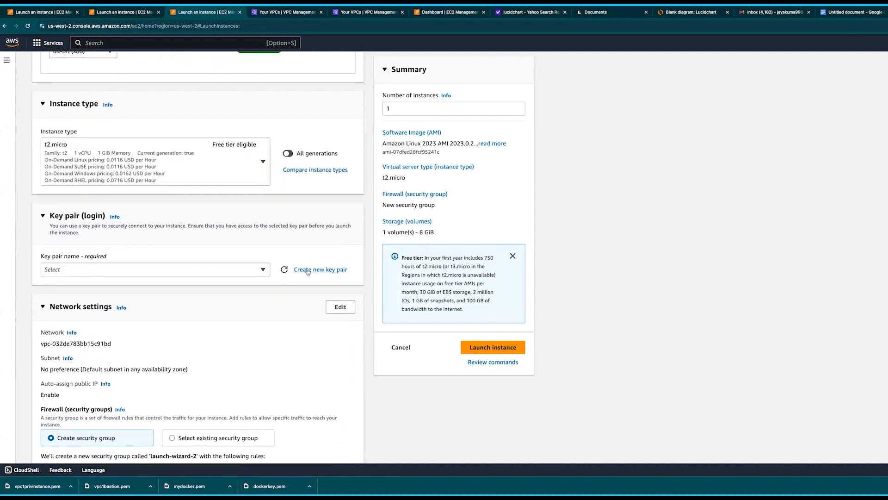
pyautogui.click(304, 269)
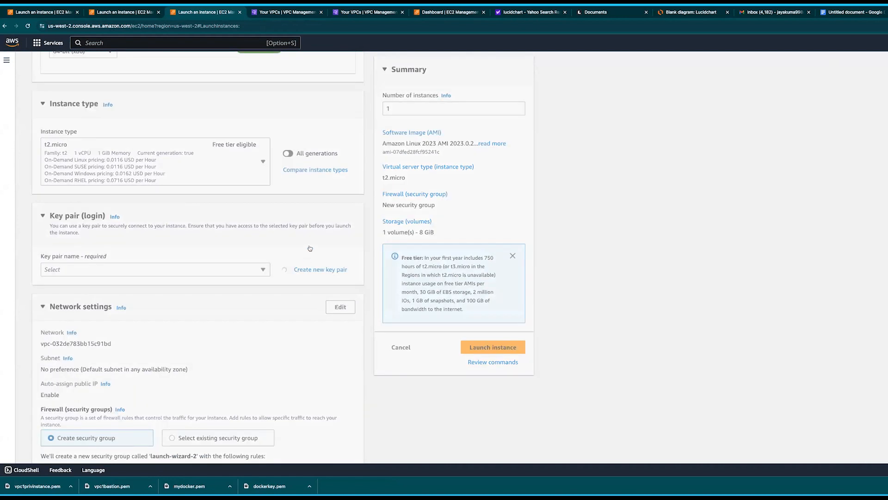
pyautogui.click(525, 183)
pyautogui.write('p')
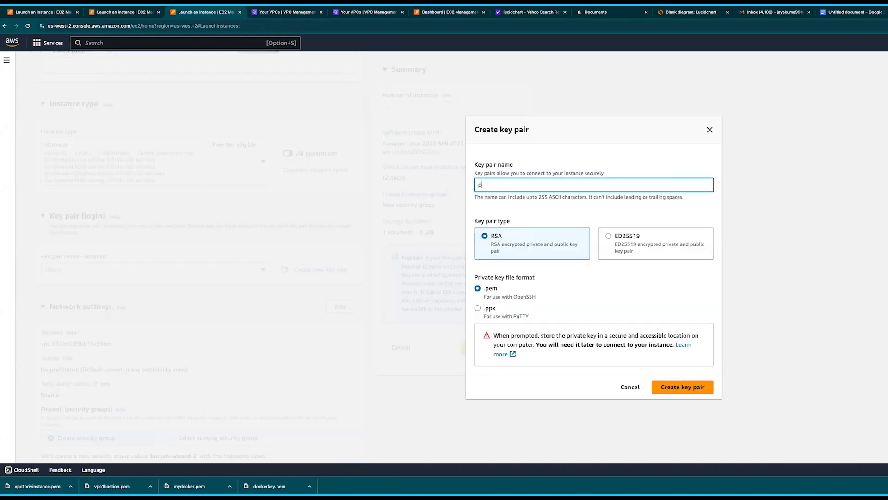
pyautogui.write('riv2in')
pyautogui.write('uw')
pyautogui.write('2')
pyautogui.click(675, 388)
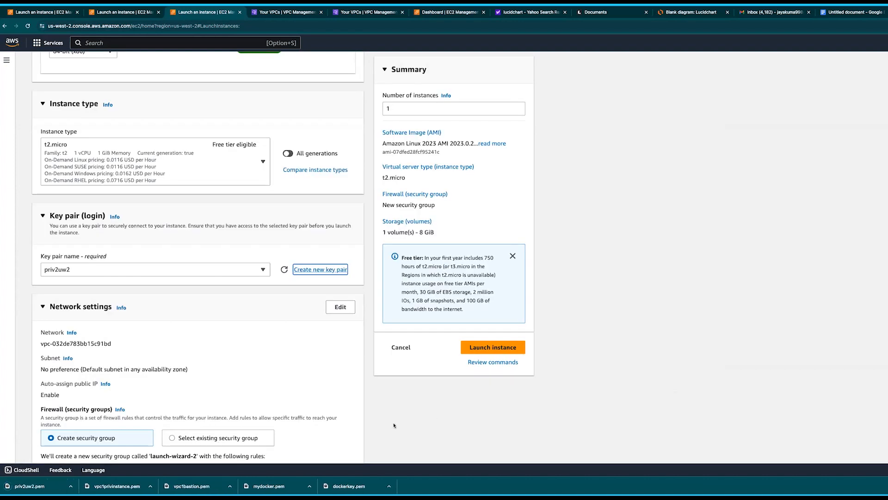
# Edit the instance's network settings to use vpc2-vpc as the VPC.
pyautogui.scroll(-3, 266, 410)
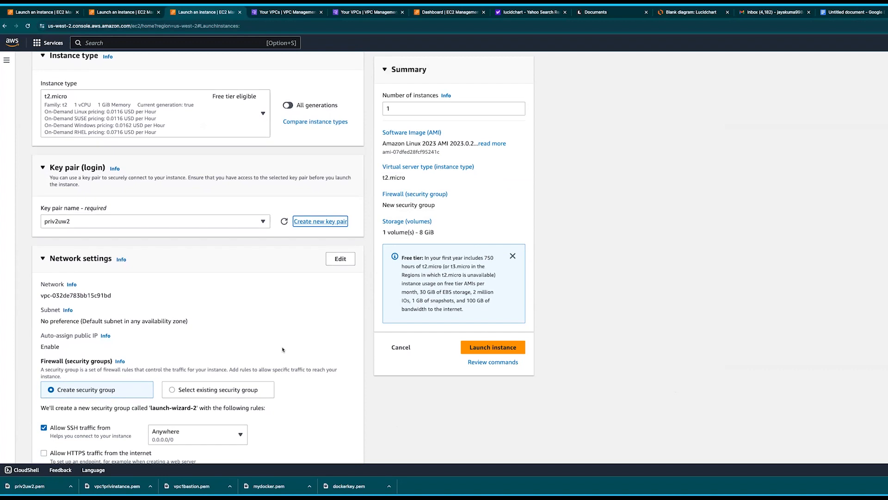
pyautogui.click(340, 235)
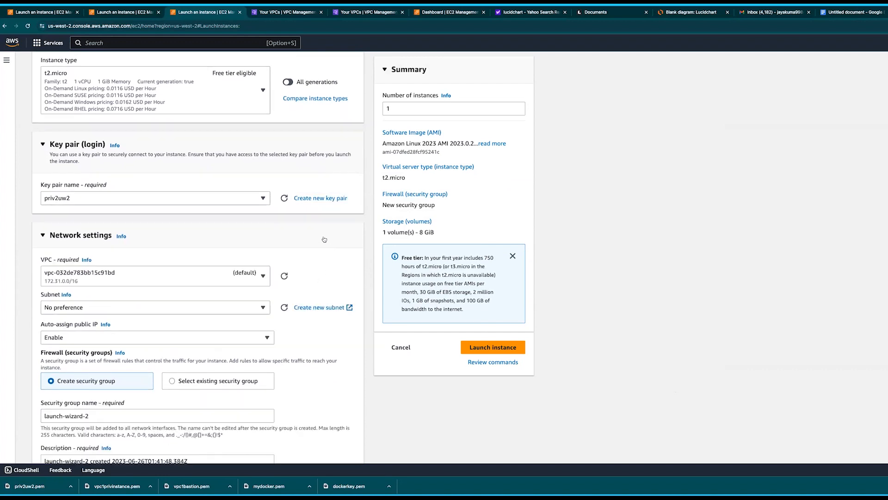
pyautogui.click(225, 276)
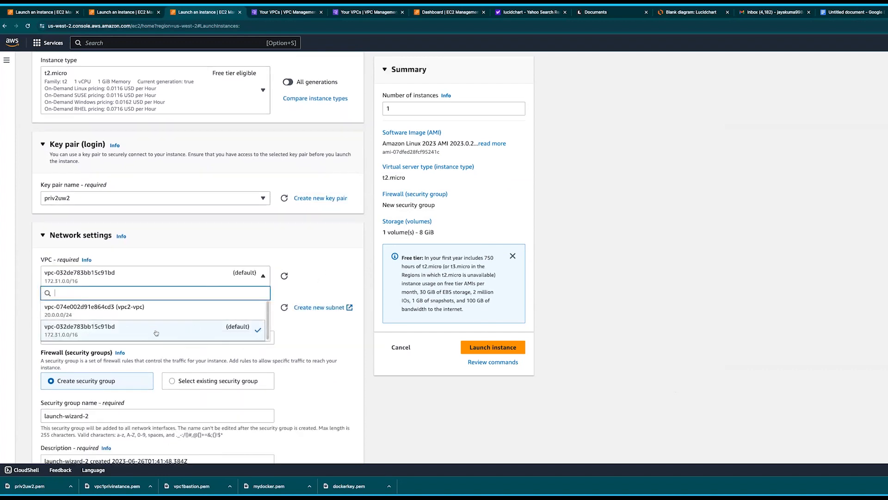
pyautogui.click(137, 316)
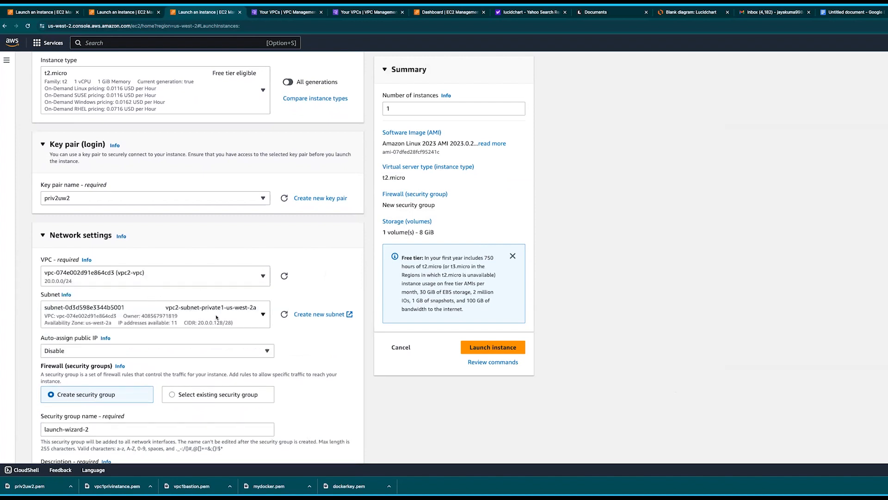
pyautogui.scroll(-3, 106, 358)
pyautogui.tripleClick(107, 364)
pyautogui.press('BackSpace')
pyautogui.write('allow ssh from vpc1')
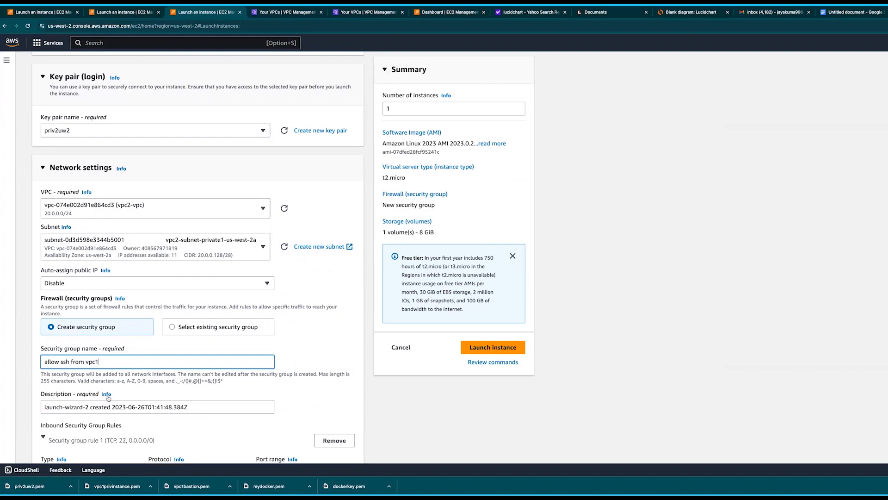
pyautogui.scroll(-1, 107, 410)
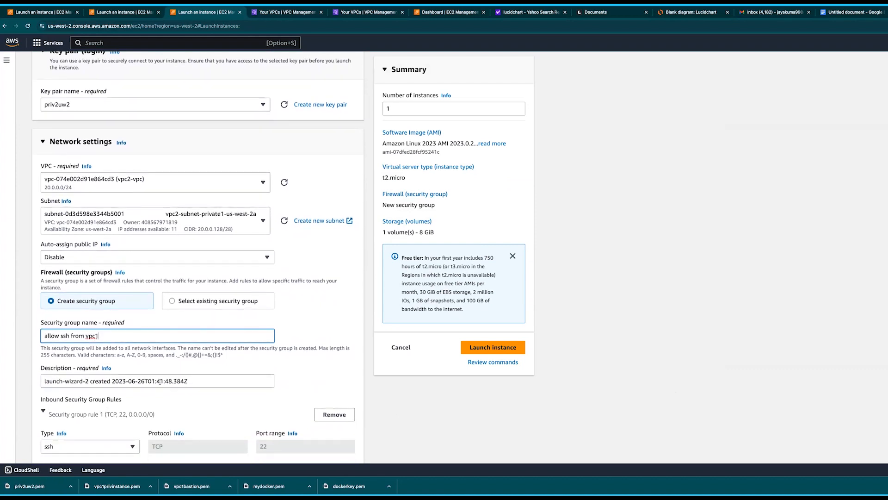
# Replace the security group name for the vpc2priv2instance instance with vpc2privsg.
pyautogui.tripleClick(99, 339)
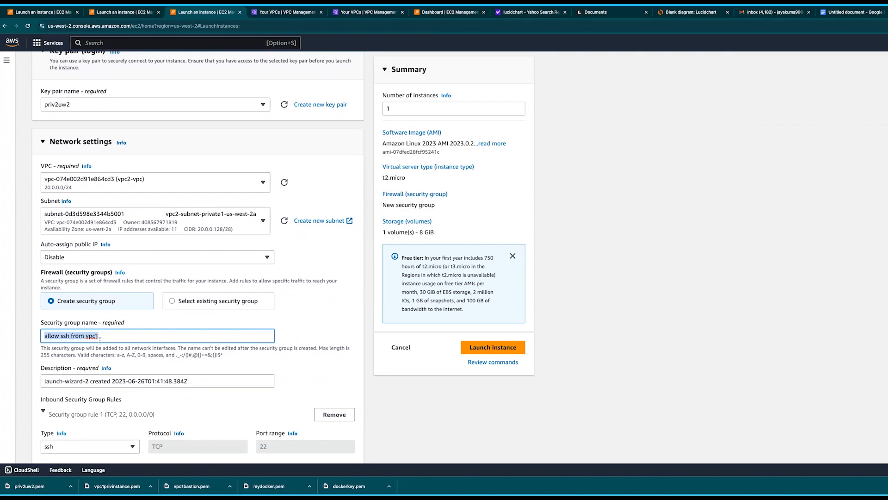
pyautogui.press('BackSpace')
pyautogui.write('us')
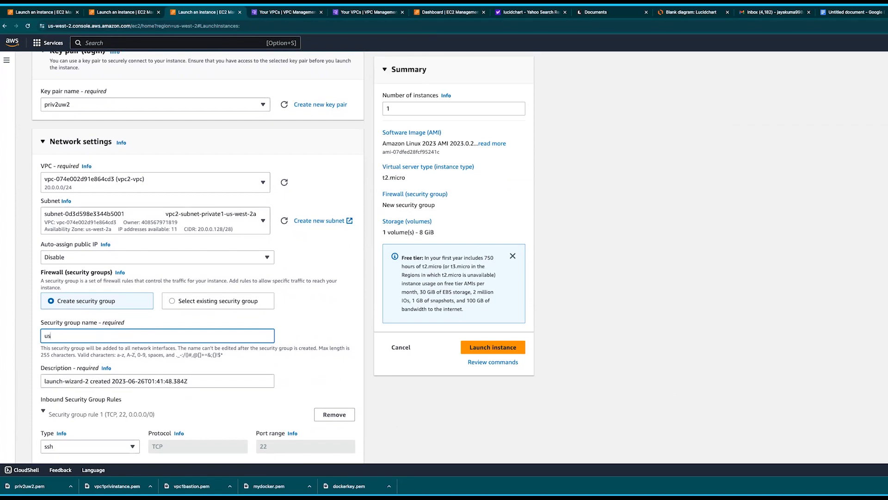
pyautogui.write('west')
pyautogui.press('BackSpace')
pyautogui.press('BackSpace')
pyautogui.press('BackSpace')
pyautogui.press('BackSpace')
pyautogui.press('BackSpace')
pyautogui.press('BackSpace')
pyautogui.write('vpc2')
pyautogui.write('pri')
pyautogui.write('rivsg')
# Set the vpc2privsg security group's description to "allow ssh from vpc1".
pyautogui.scroll(-1, 150, 343)
pyautogui.click(150, 338)
pyautogui.press('super+a')
pyautogui.write('all')
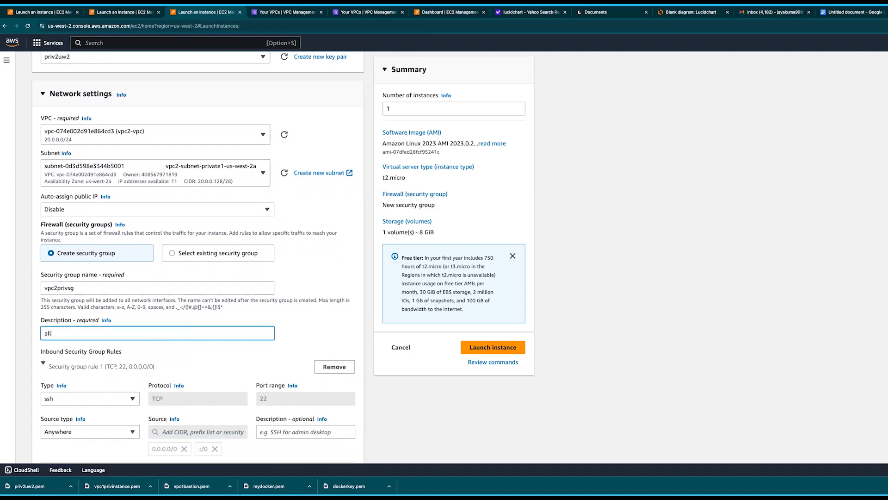
pyautogui.write('ow ssh from vpc1')
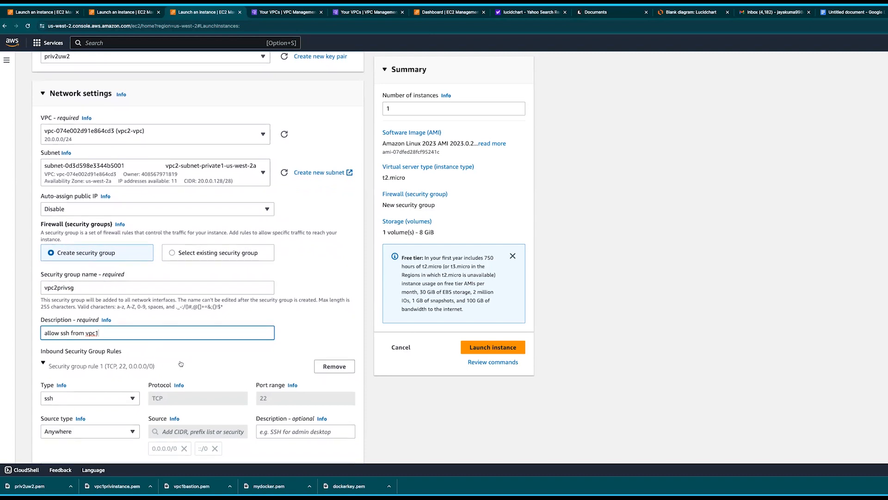
# Remove the default inbound SSH rule from the vpc2privsg security group and launch the vpc2priv2instance instance.
pyautogui.scroll(-2, 180, 364)
pyautogui.click(331, 278)
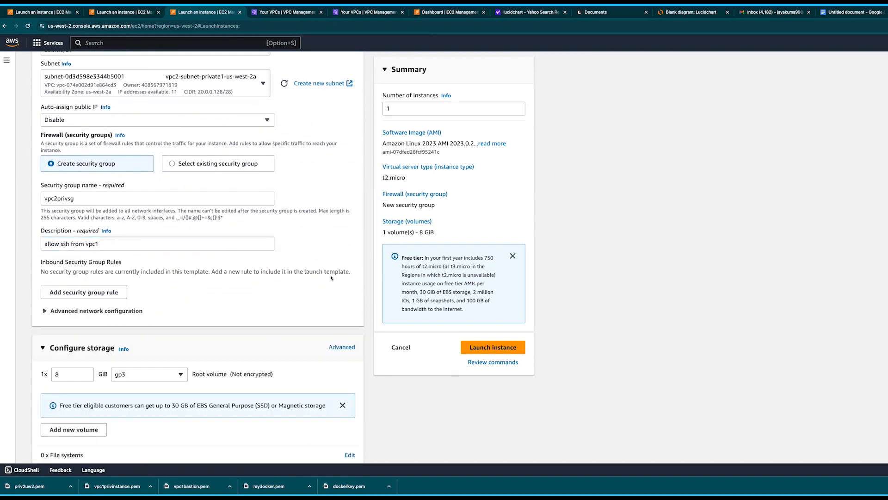
pyautogui.scroll(-1, 303, 352)
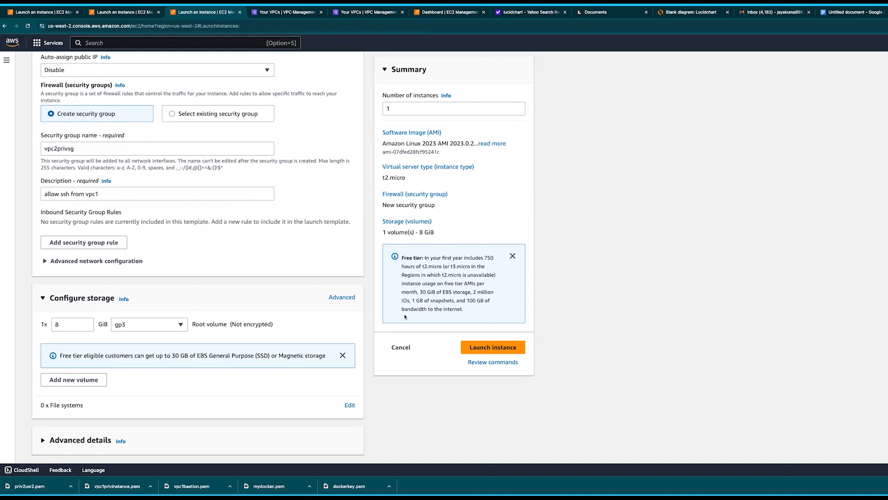
pyautogui.scroll(10, 343, 322)
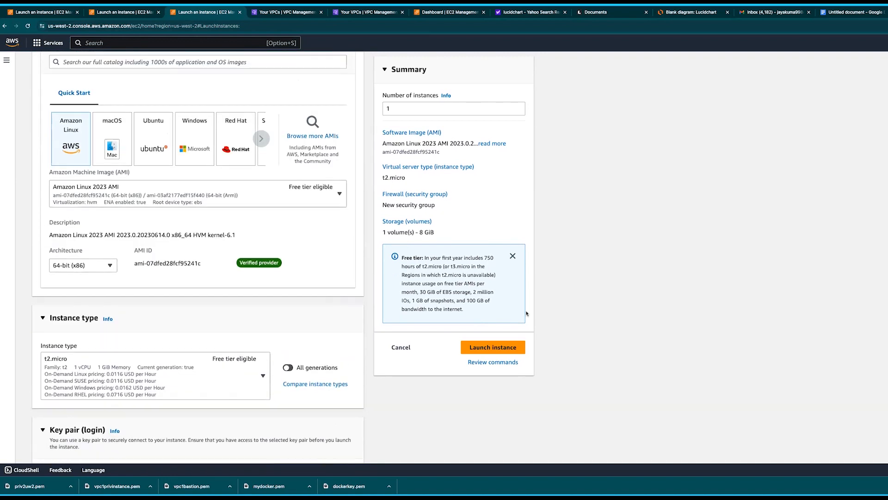
pyautogui.scroll(4, 455, 332)
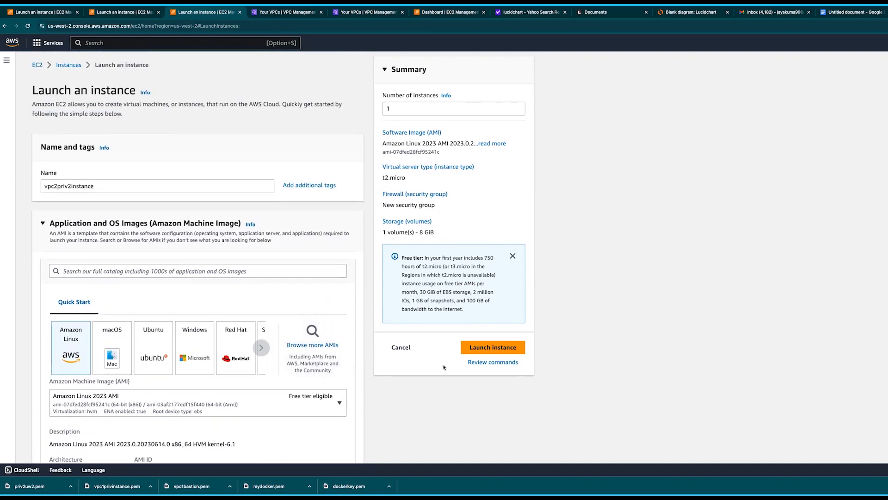
pyautogui.click(493, 348)
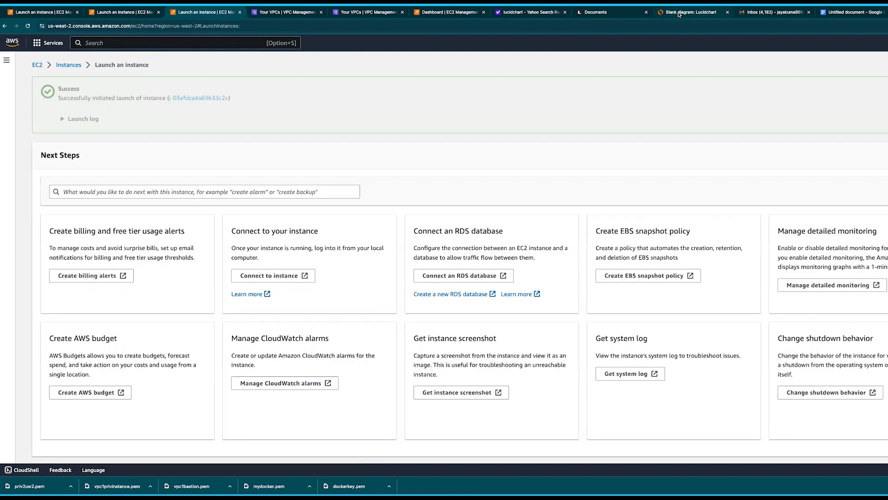
# Switch to the Lucidchart diagram and review the EC2 instances in the private subnets of both VPCs.
pyautogui.click(679, 12)
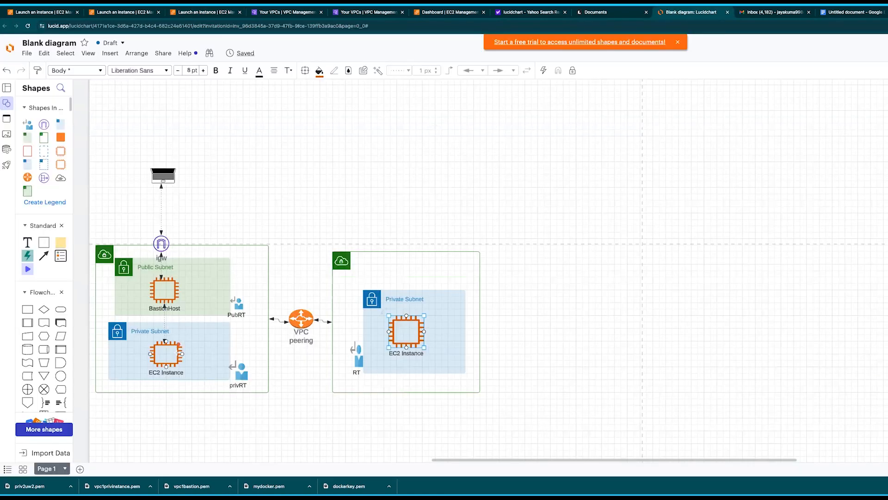
pyautogui.click(220, 353)
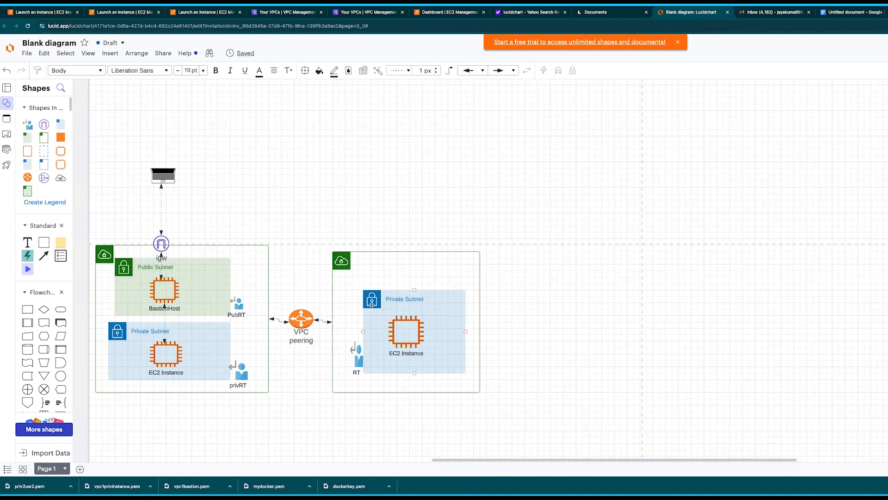
pyautogui.click(292, 278)
pyautogui.click(164, 353)
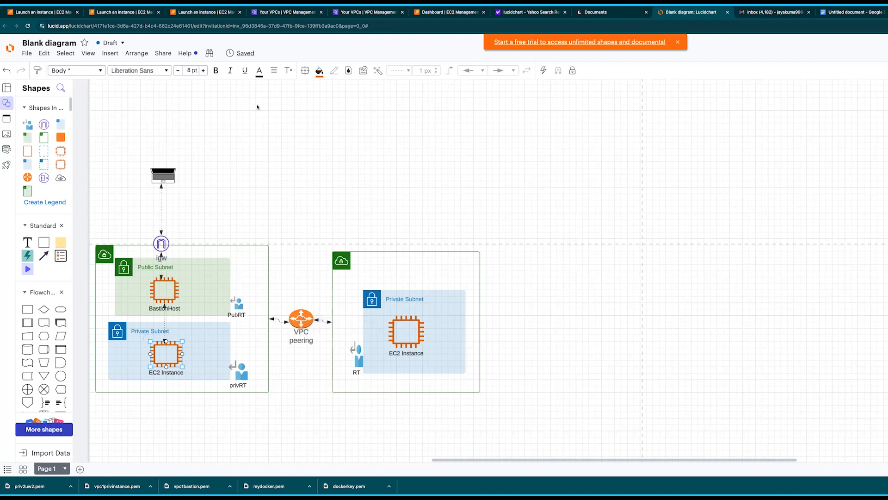
# In the us-west-1 EC2 console, open the bastionhost instance's details and copy its public IPv4 address.
pyautogui.click(125, 16)
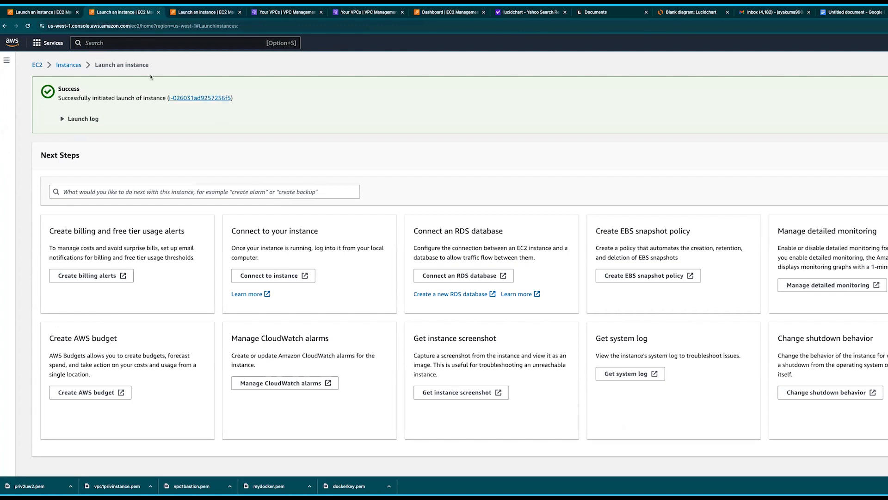
pyautogui.click(78, 66)
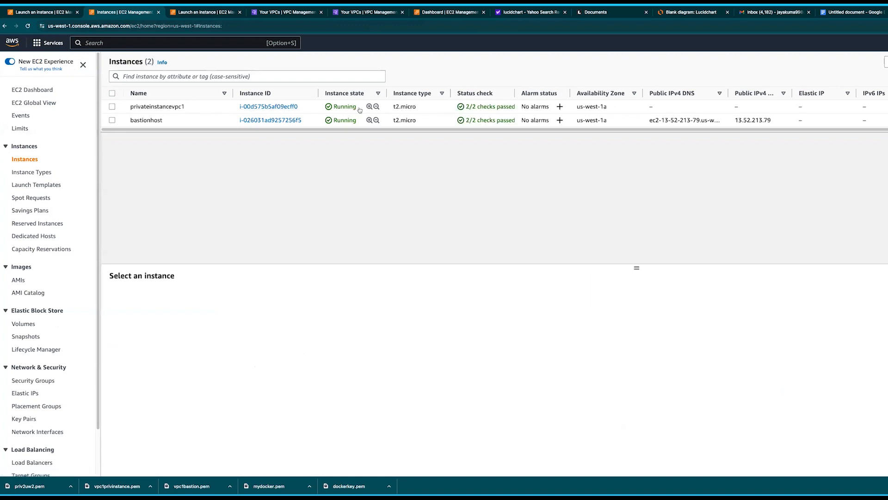
pyautogui.click(258, 121)
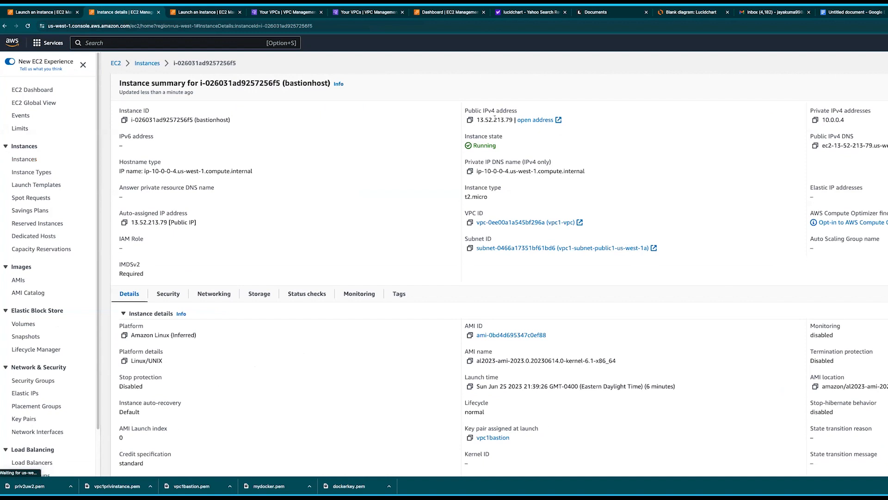
pyautogui.click(469, 119)
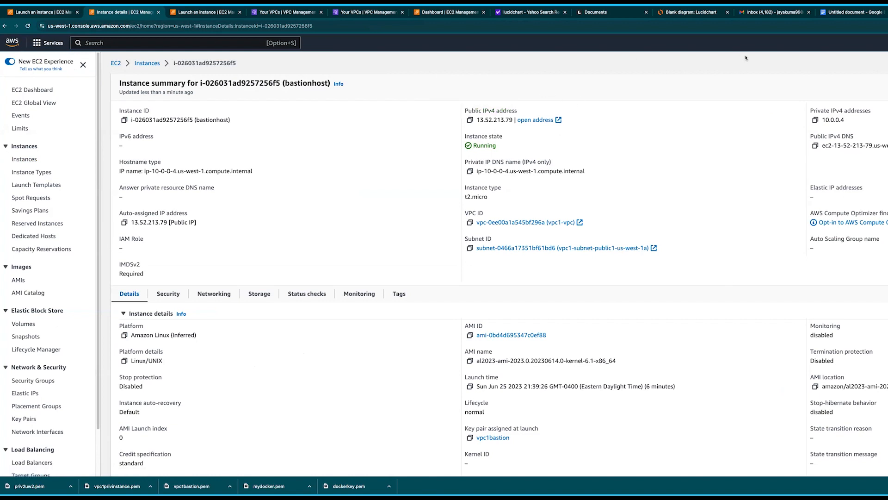
# Switch to the terminal, enlarge its upper window and change to the Downloads directory.
pyautogui.moveTo(26, 2)
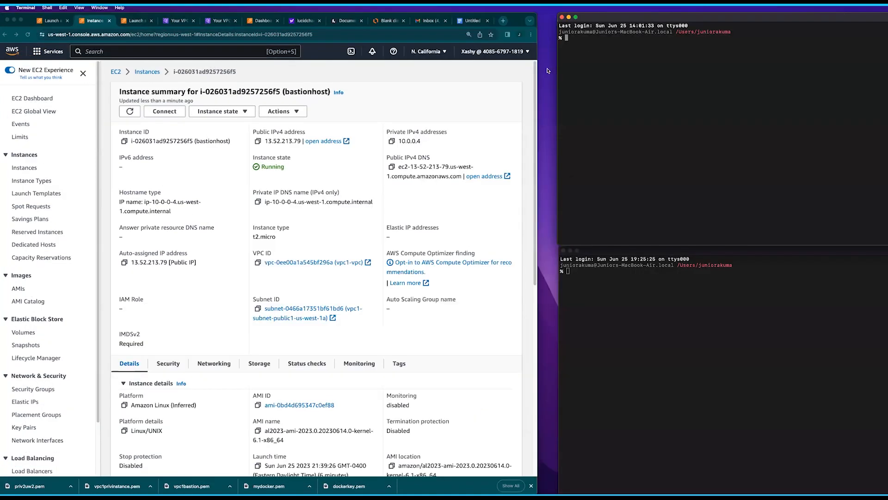
pyautogui.moveTo(558, 70); pyautogui.dragTo(539, 70)
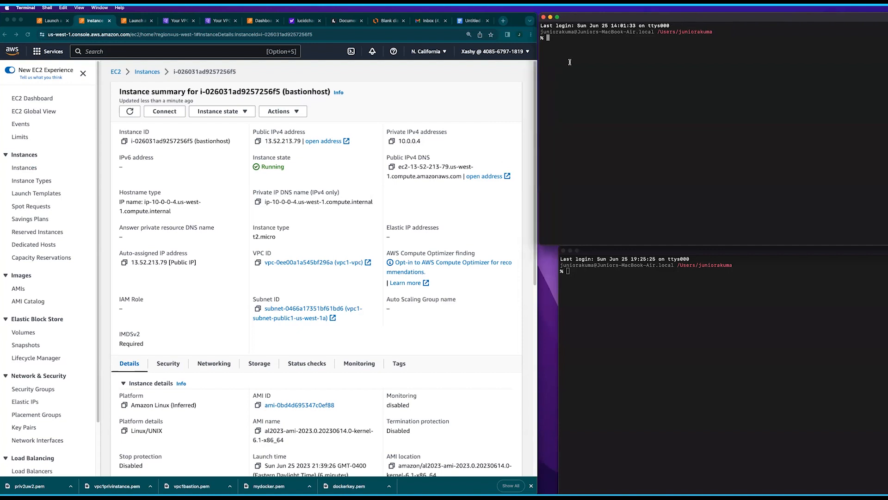
pyautogui.click(569, 62)
pyautogui.write('cd Down')
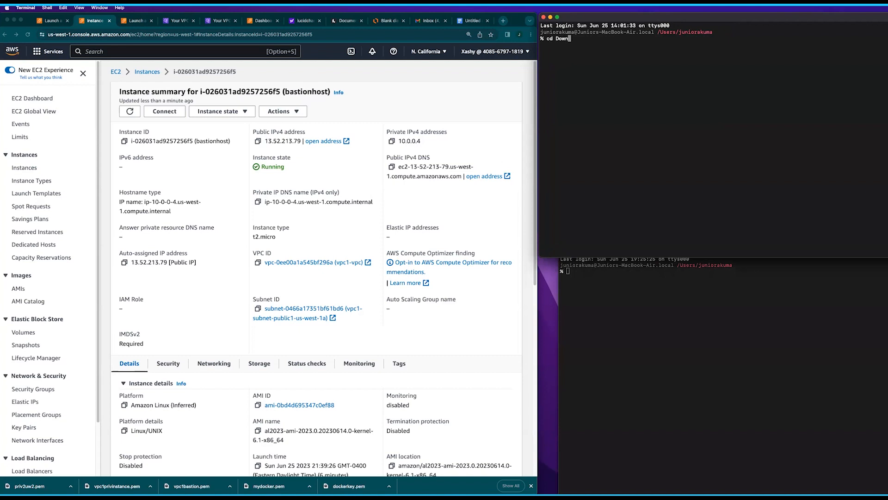
pyautogui.press('Tab')
pyautogui.press('Return')
# Run chmod 400 on vpc1bastion.pem, copying the key pair name from the bastionhost instance details.
pyautogui.write('chmod')
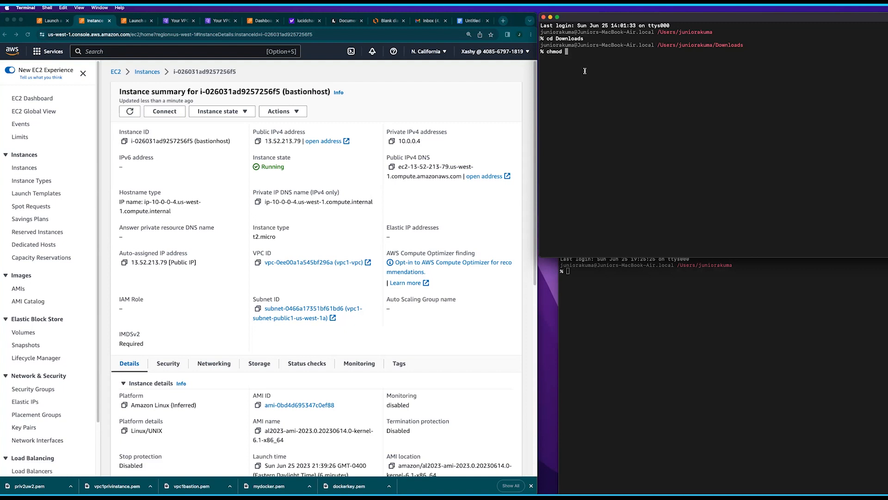
pyautogui.write('400')
pyautogui.scroll(-2, 341, 308)
pyautogui.scroll(-3, 340, 308)
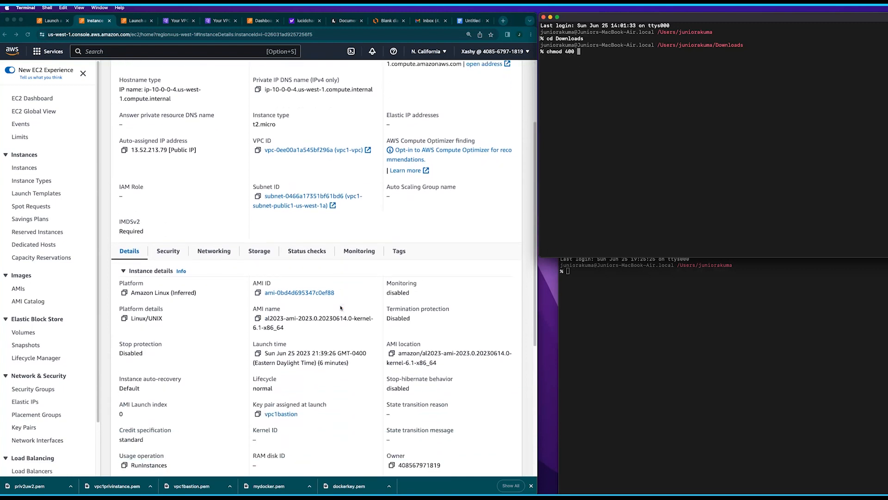
pyautogui.click(260, 417)
pyautogui.click(258, 416)
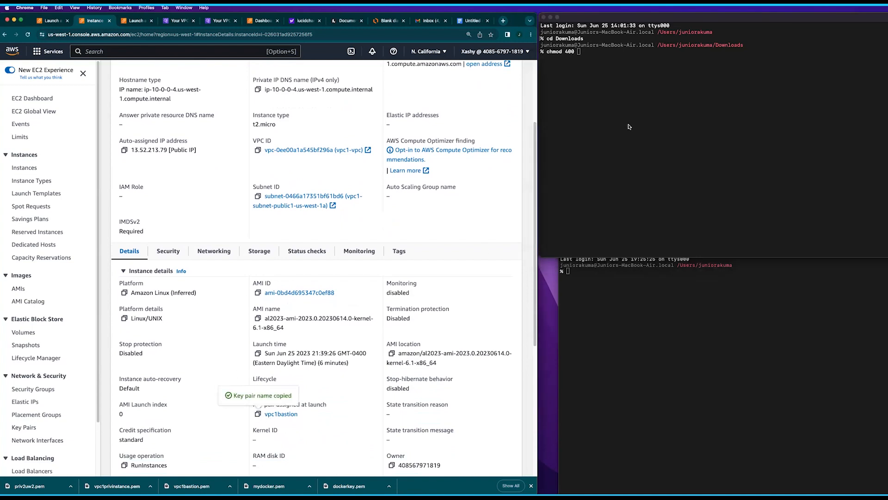
pyautogui.click(610, 119)
pyautogui.rightClick(610, 119)
pyautogui.click(621, 129)
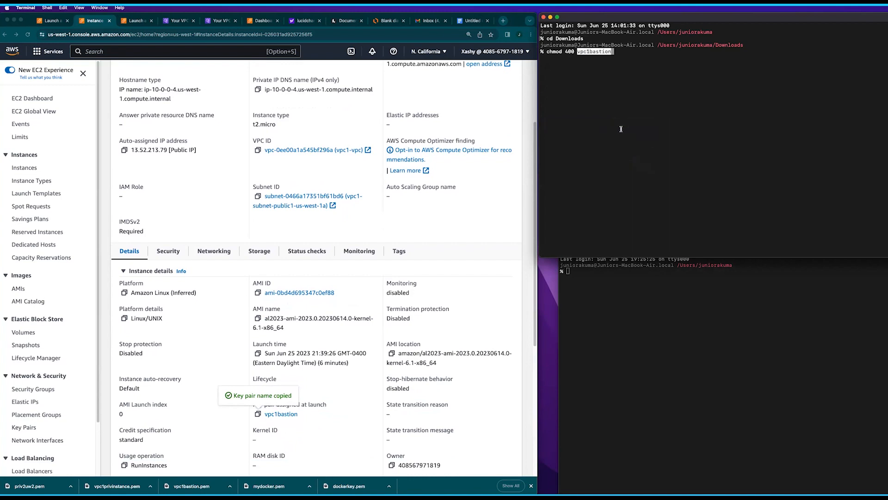
pyautogui.press('Right')
pyautogui.write('.pem')
pyautogui.press('Return')
# Enter the start of the SSH command for the bastion host: ssh -i vpc1bastion.pem ec2-user@.
pyautogui.write('ssh ')
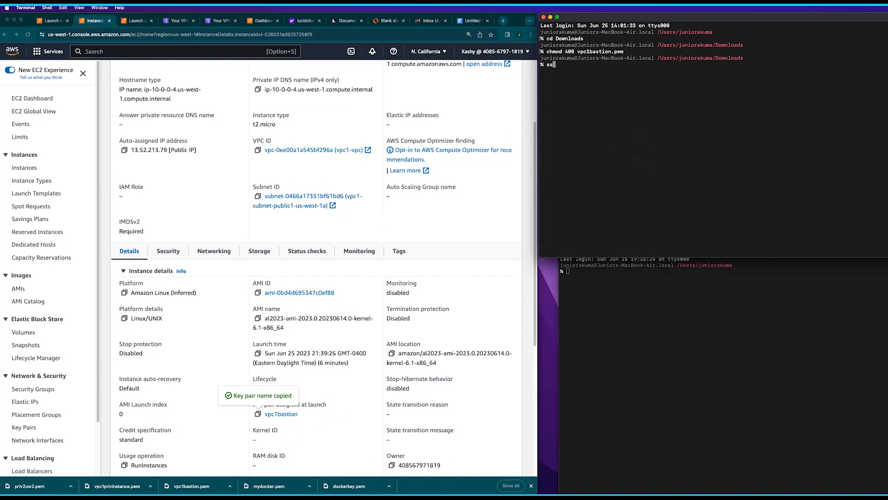
pyautogui.write('-i')
pyautogui.scroll(1, 409, 124)
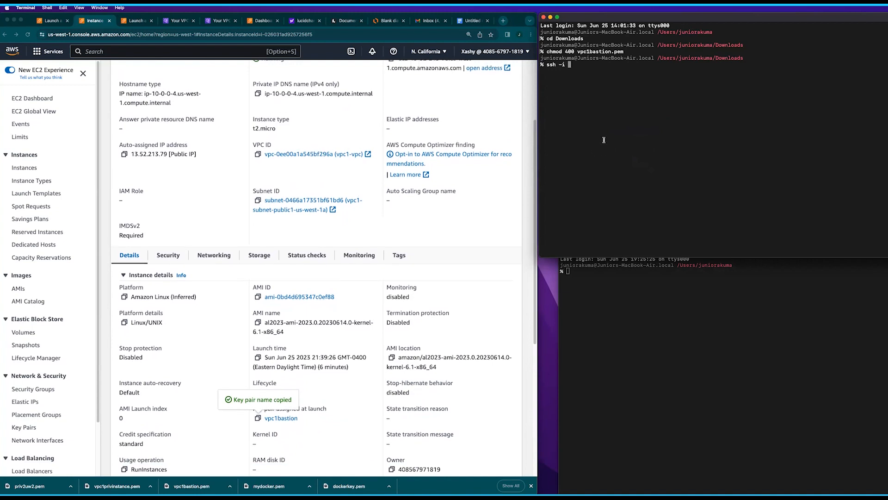
pyautogui.write('vpc1b')
pyautogui.press('Tab')
pyautogui.write('ec2-user@')
# Complete the SSH command with the bastionhost's public IPv4 address 13.52.213.79, run it and accept the host's authenticity with yes.
pyautogui.scroll(5, 277, 185)
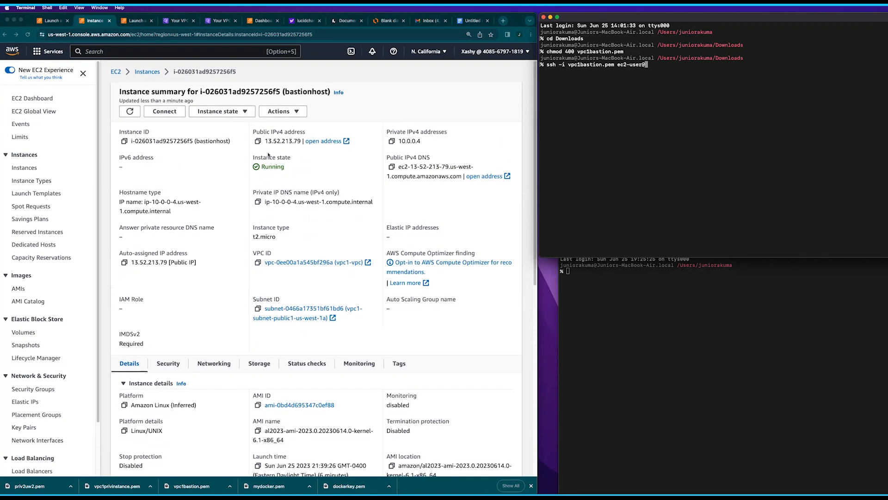
pyautogui.click(258, 142)
pyautogui.click(258, 142)
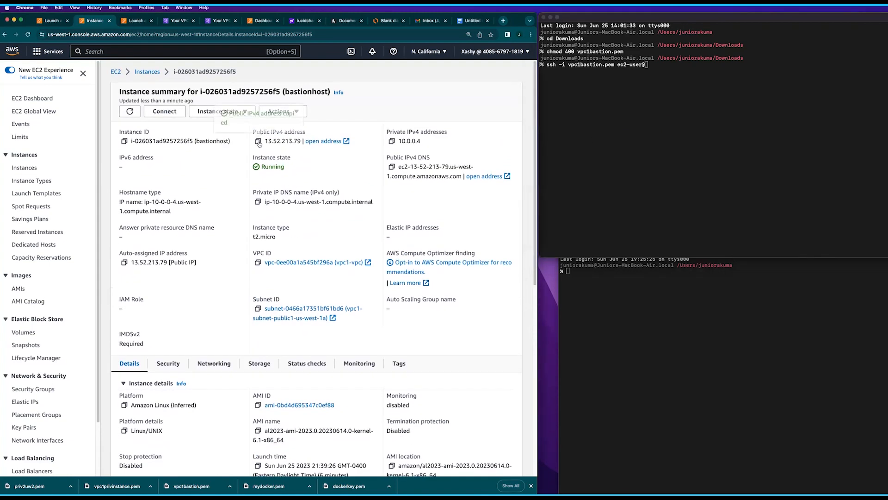
pyautogui.rightClick(694, 88)
pyautogui.click(704, 98)
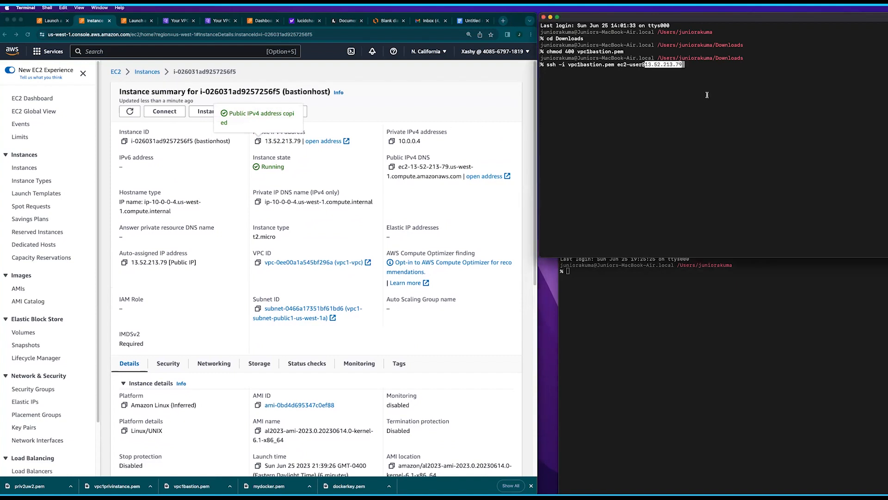
pyautogui.press('Return')
pyautogui.press('Return')
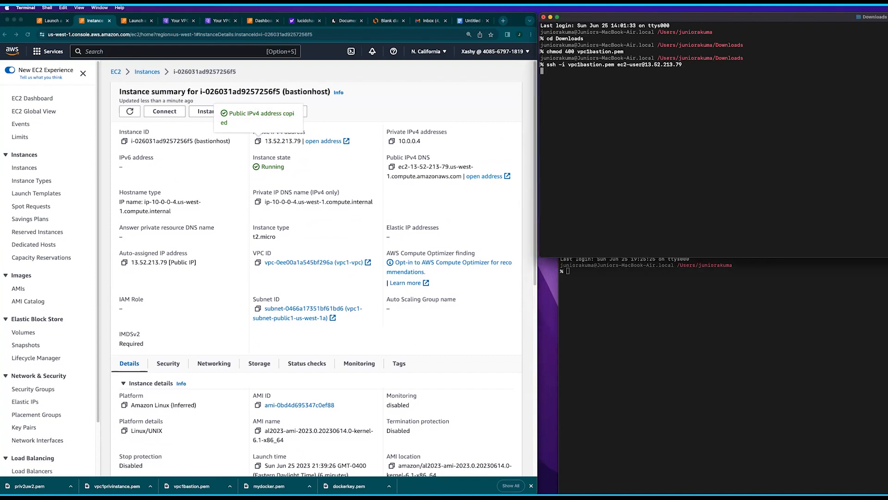
pyautogui.write('yes')
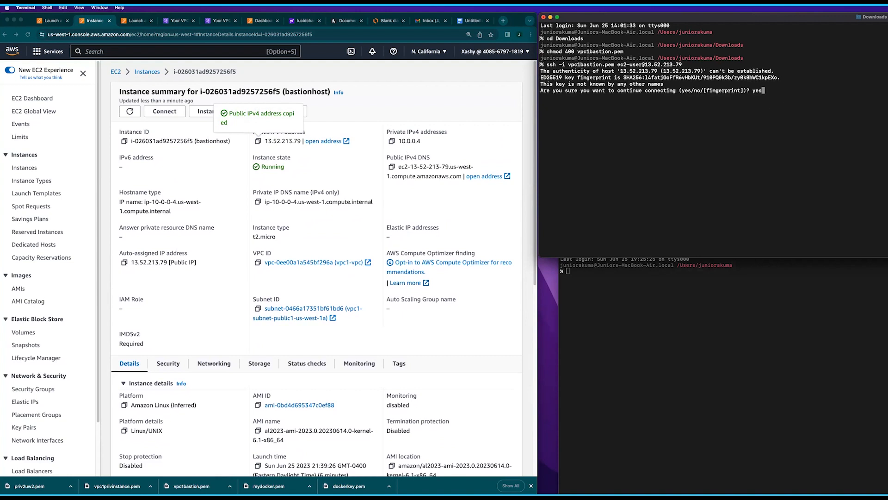
pyautogui.press('Return')
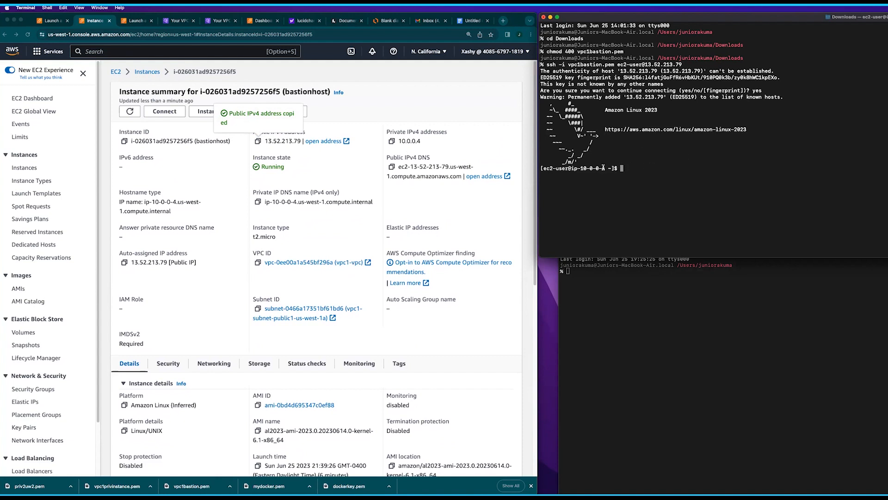
# Compare the IP address in the SSH session's shell prompt with the bastionhost's private IPv4 address in the console.
pyautogui.moveTo(605, 168); pyautogui.dragTo(582, 170)
pyautogui.click(594, 179)
pyautogui.moveTo(606, 168); pyautogui.dragTo(584, 169)
pyautogui.click(373, 149)
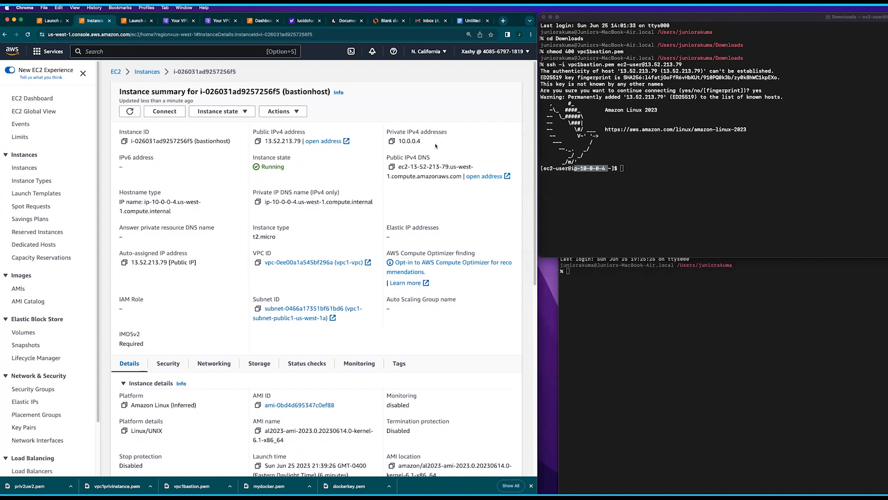
# Clear the terminal screen in the bastion host session.
pyautogui.click(644, 192)
pyautogui.doubleClick(638, 169)
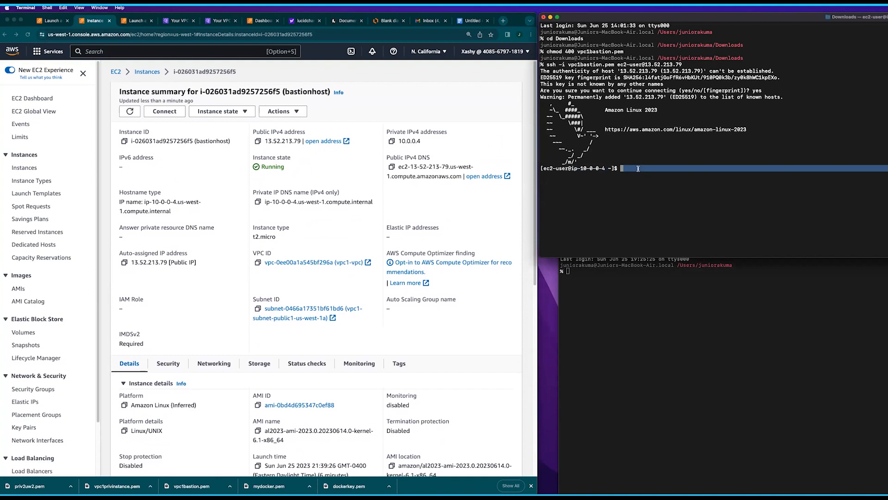
pyautogui.click(638, 172)
pyautogui.write('clear')
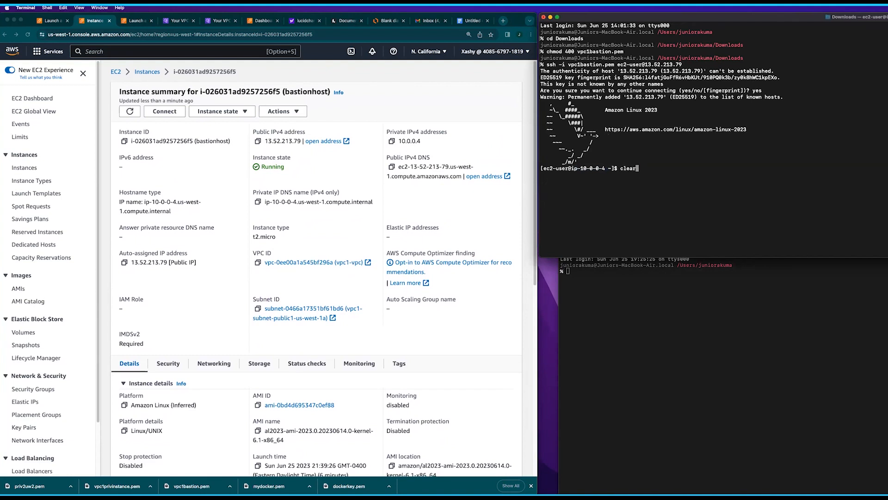
pyautogui.press('Return')
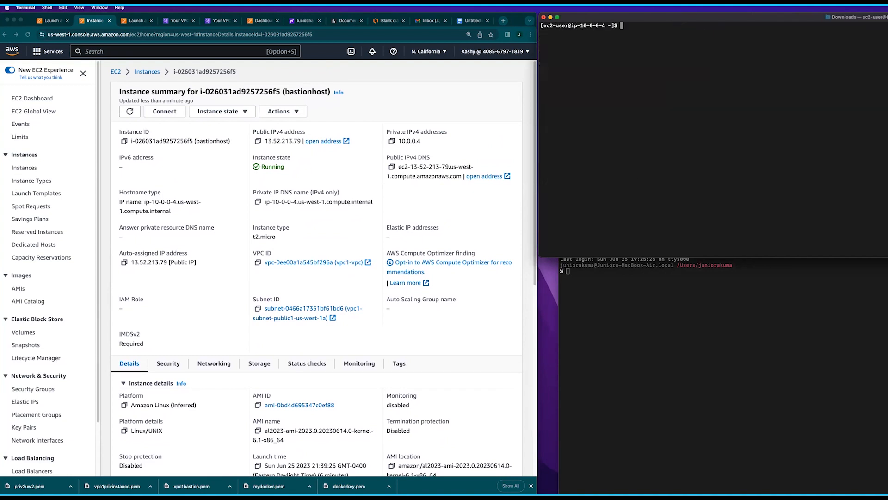
# Return to the Lucidchart diagram and review the path from the bastion host to the private EC2 instance.
pyautogui.click(386, 22)
pyautogui.click(385, 22)
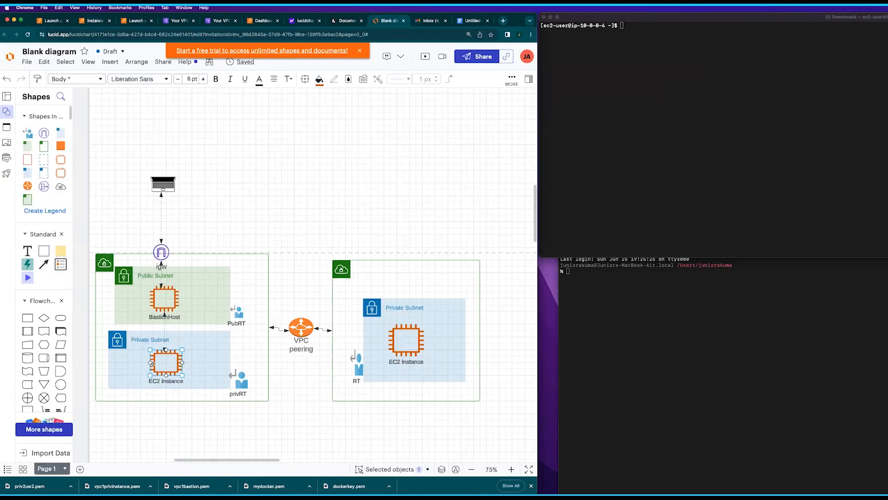
pyautogui.click(242, 218)
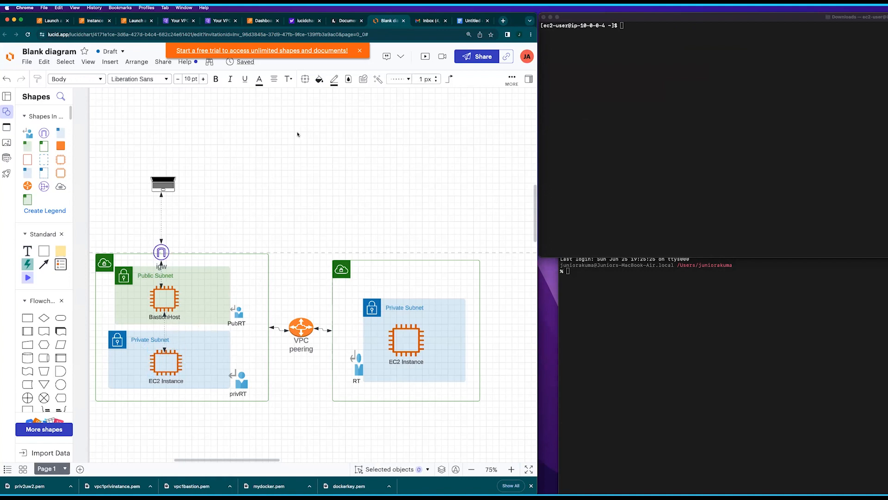
# Show the running EC2 instances in the US West (N. California) region, us-west-1.
pyautogui.click(137, 22)
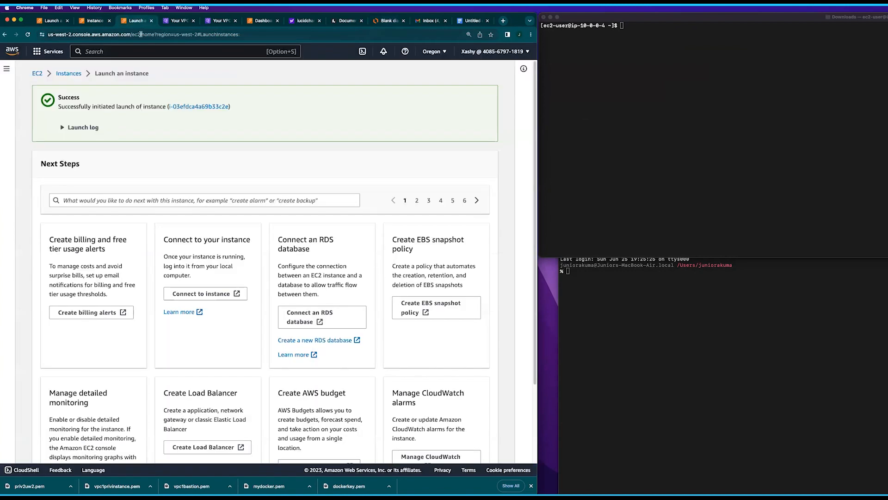
pyautogui.click(256, 21)
pyautogui.click(154, 124)
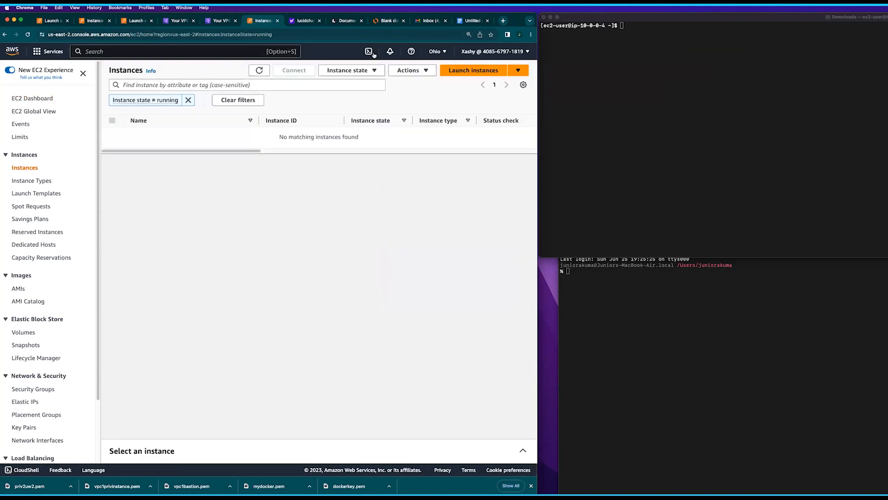
pyautogui.click(437, 51)
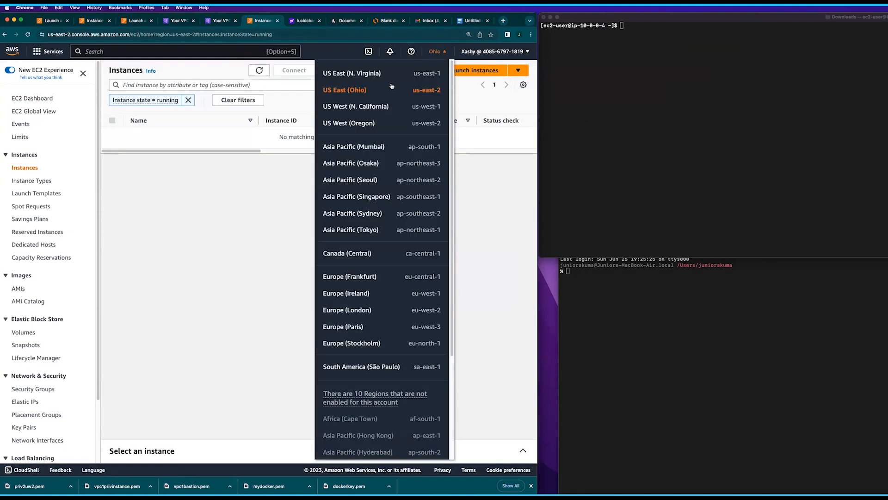
pyautogui.click(357, 107)
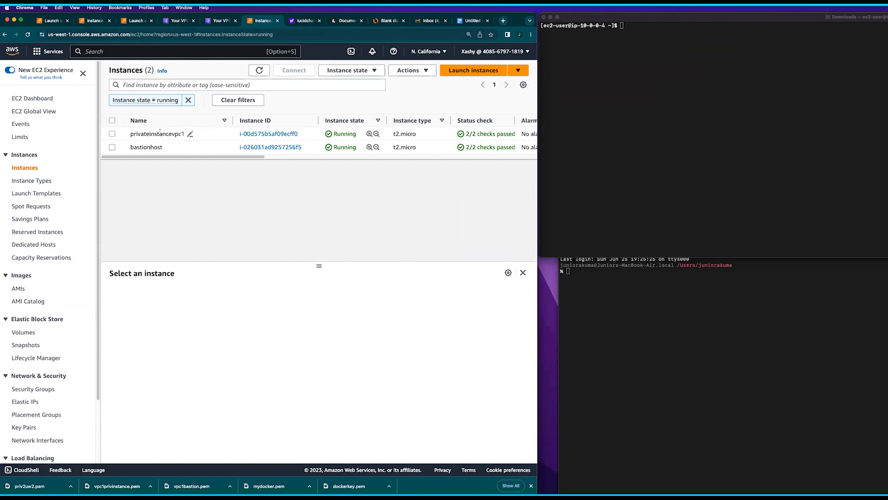
# Copy the bastionhost instance's private IPv4 address and go back to the EC2 dashboard.
pyautogui.click(255, 148)
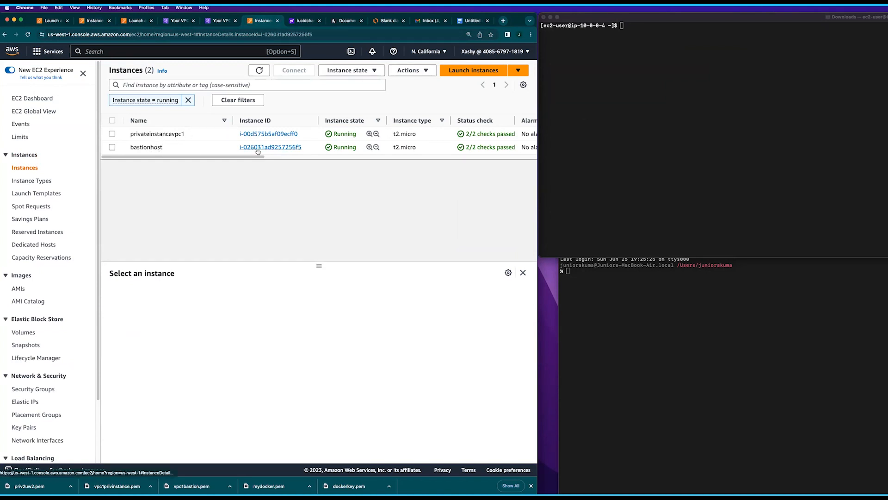
pyautogui.click(391, 141)
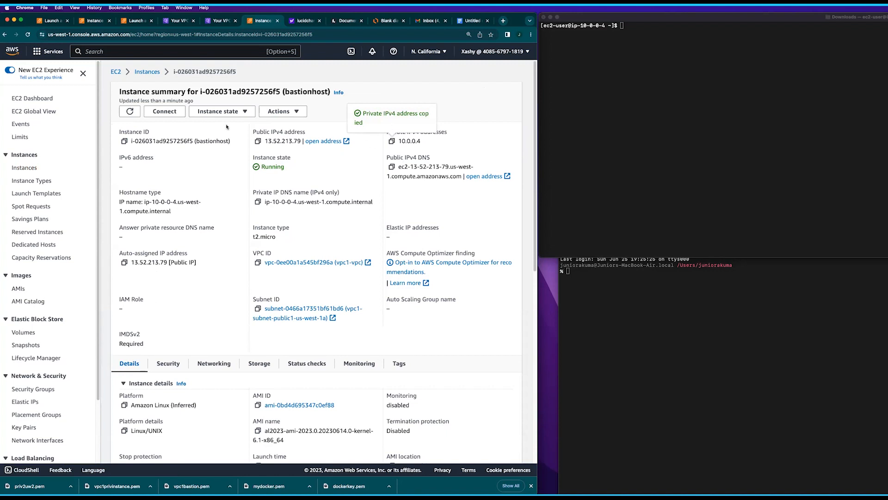
pyautogui.click(44, 100)
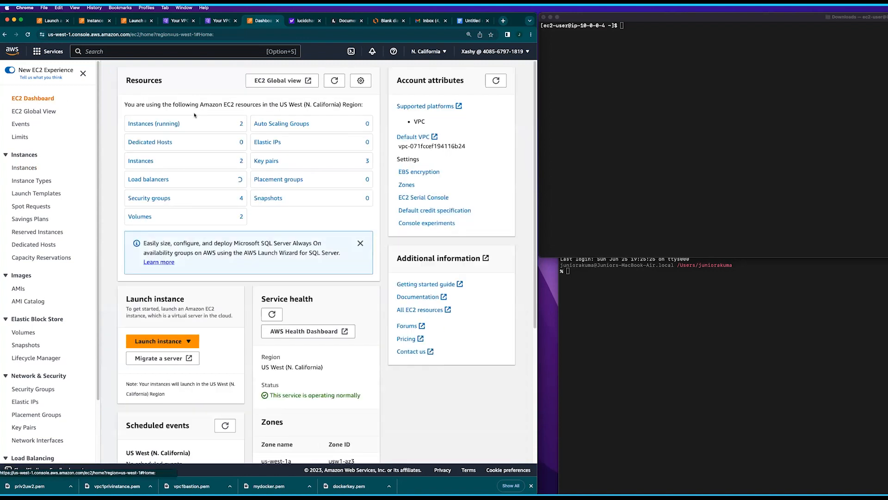
# Open the vpc1privsg security group attached to the running privateinstancevpc1 instance.
pyautogui.click(169, 124)
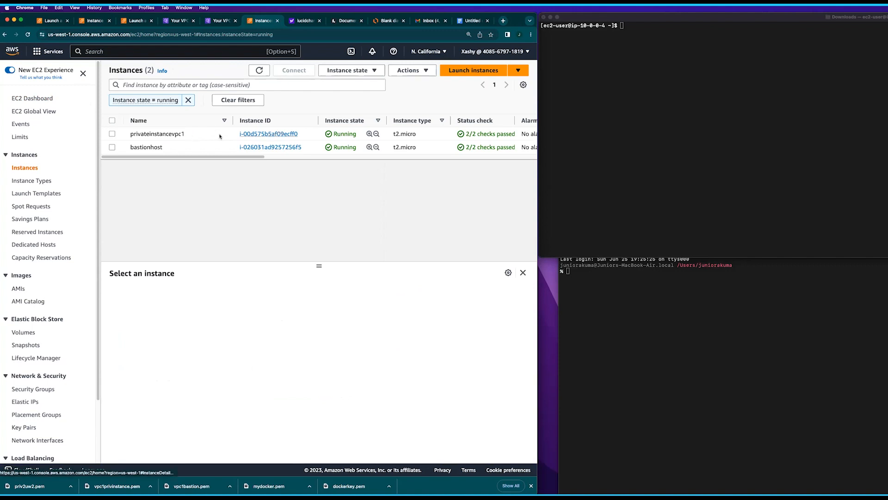
pyautogui.click(265, 135)
pyautogui.scroll(-1, 250, 321)
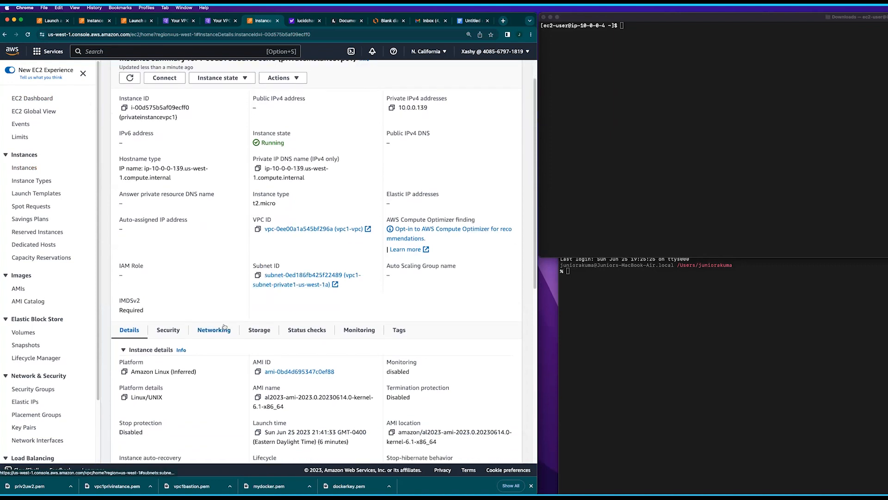
pyautogui.click(172, 331)
pyautogui.scroll(-2, 207, 368)
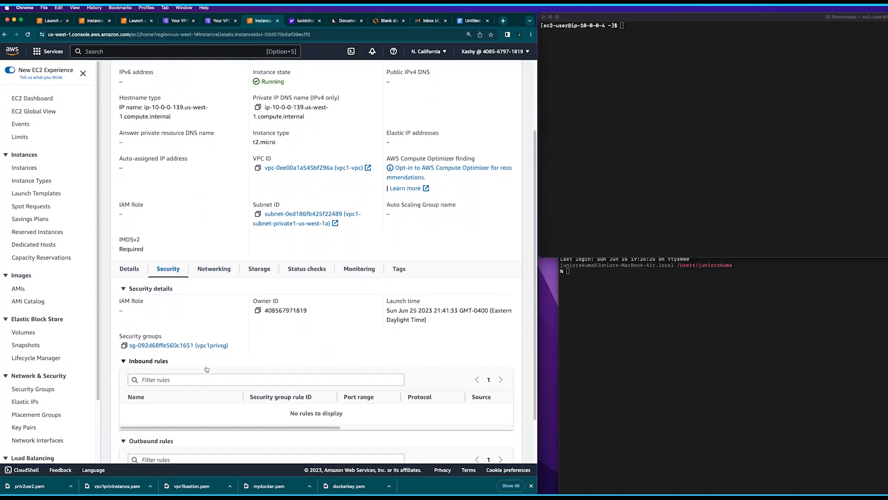
pyautogui.click(183, 345)
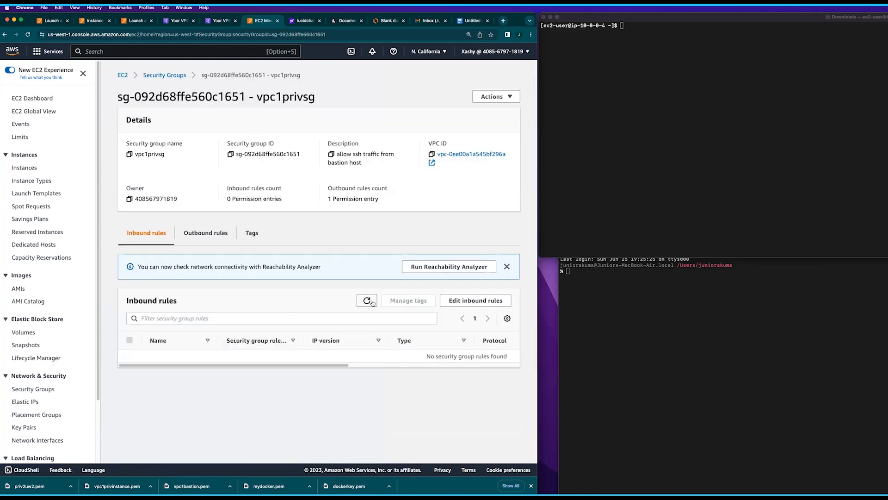
# Add an inbound SSH rule to vpc1privsg with the bastion host's private address 10.0.0.4/32 as source and save the rules.
pyautogui.click(475, 301)
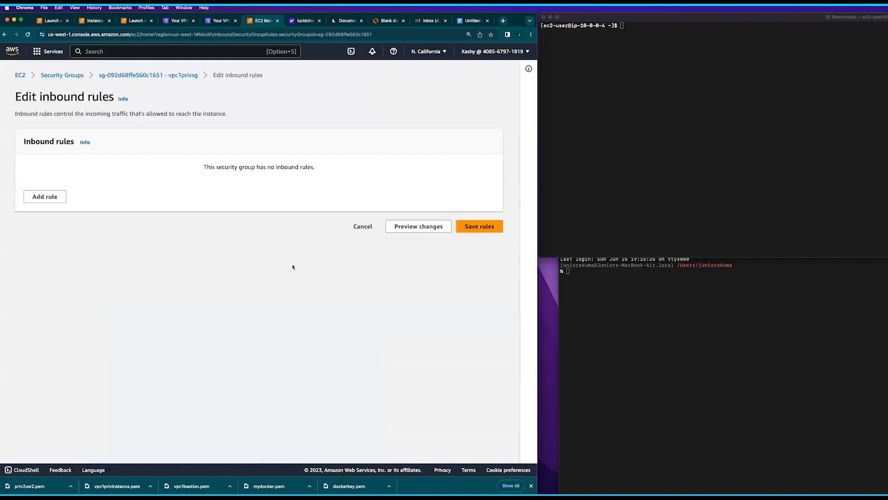
pyautogui.click(55, 200)
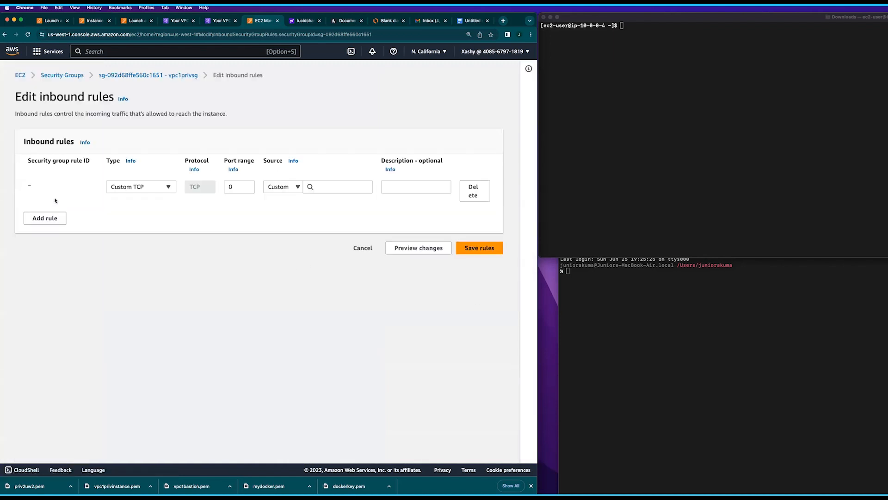
pyautogui.click(164, 192)
pyautogui.click(139, 320)
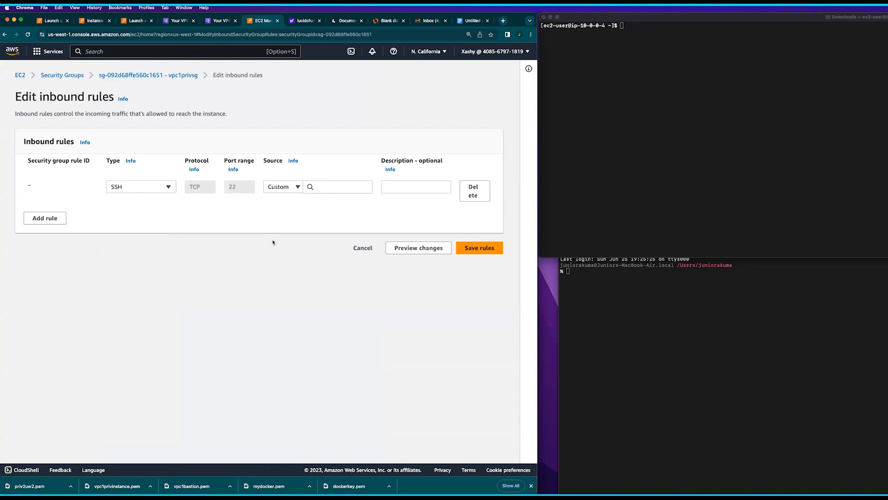
pyautogui.click(335, 190)
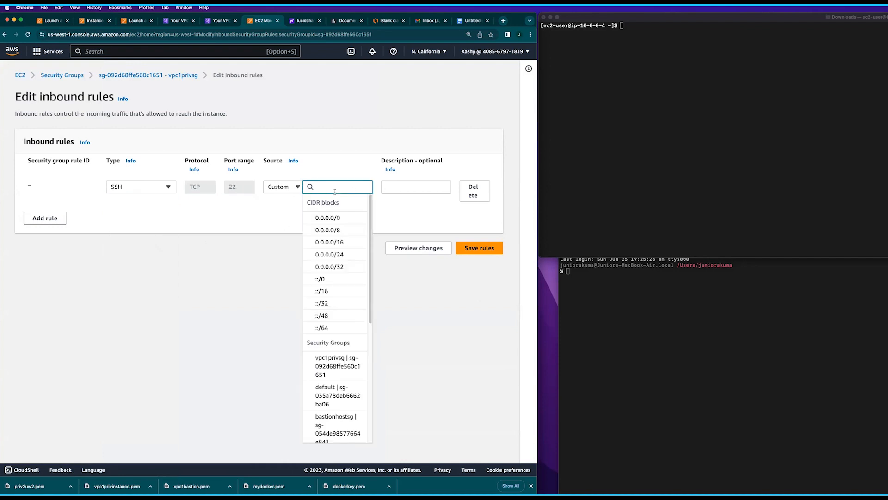
pyautogui.press('super+v')
pyautogui.click(339, 218)
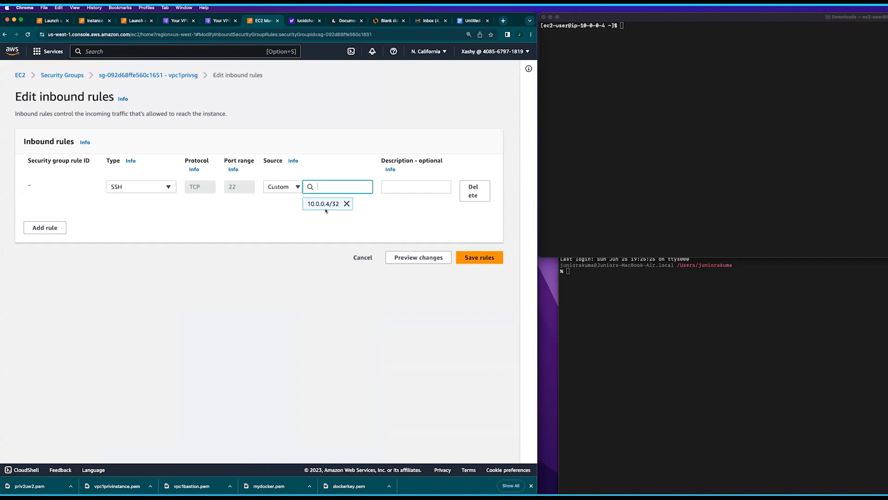
pyautogui.click(476, 259)
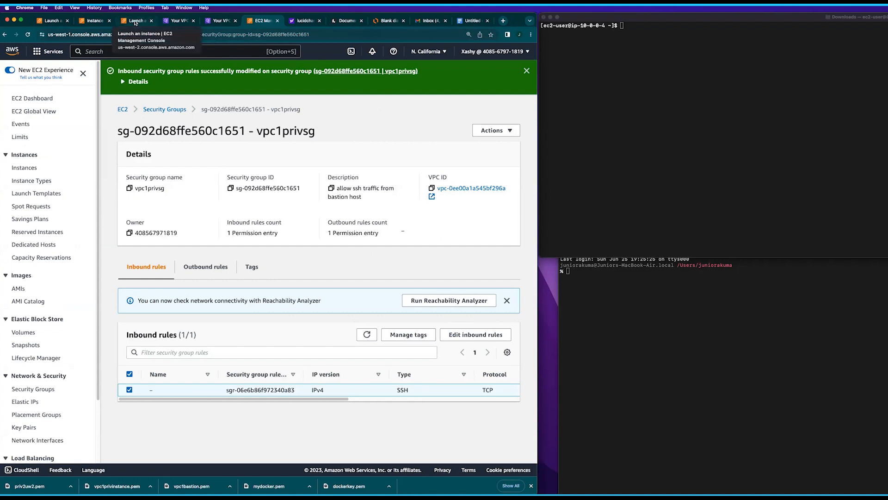
# Review the bastion host to private EC2 instance path in the Lucidchart diagram and return to the vpc1privsg security group.
pyautogui.click(384, 20)
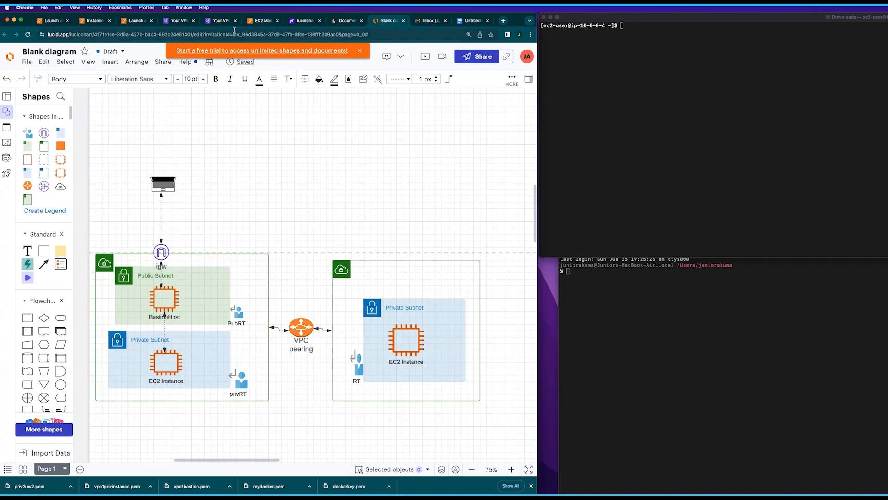
pyautogui.click(255, 21)
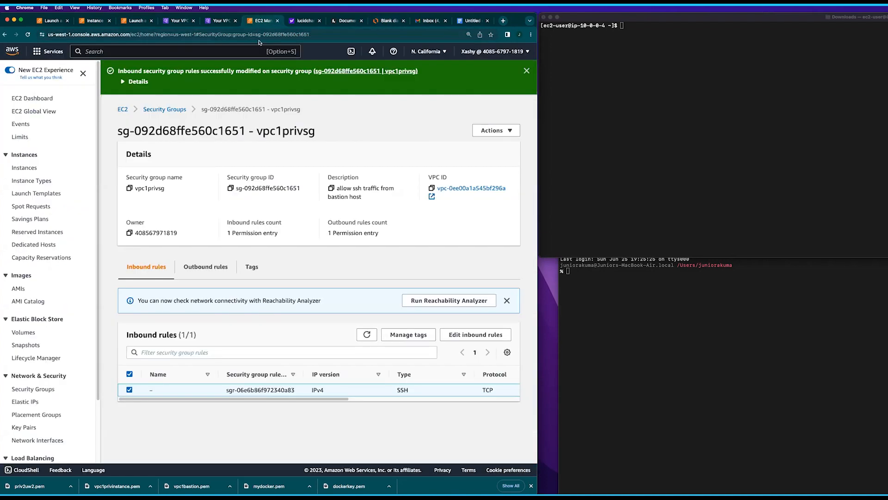
pyautogui.click(388, 21)
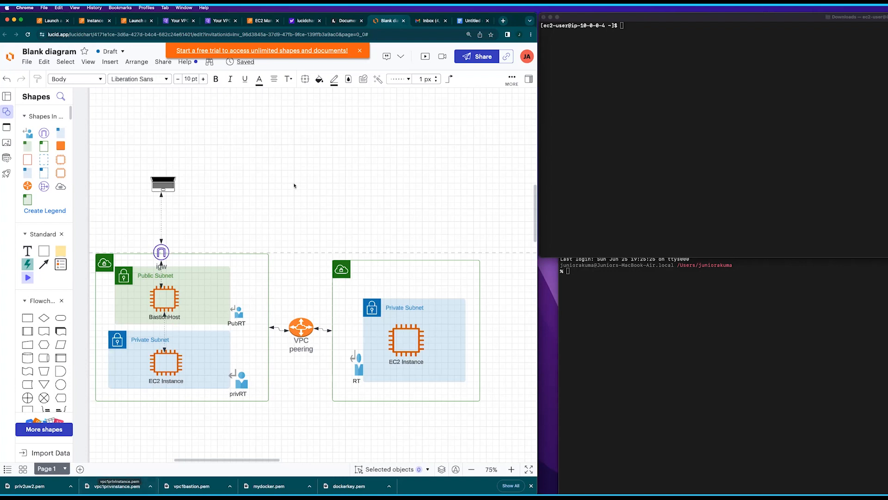
pyautogui.click(261, 20)
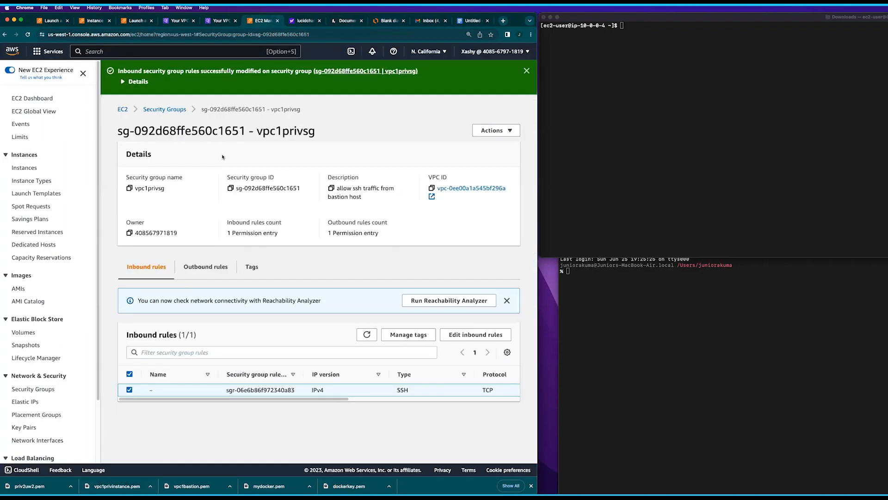
# Open the summary of the running privateinstancevpc1 instance and copy its private IPv4 address.
pyautogui.click(32, 99)
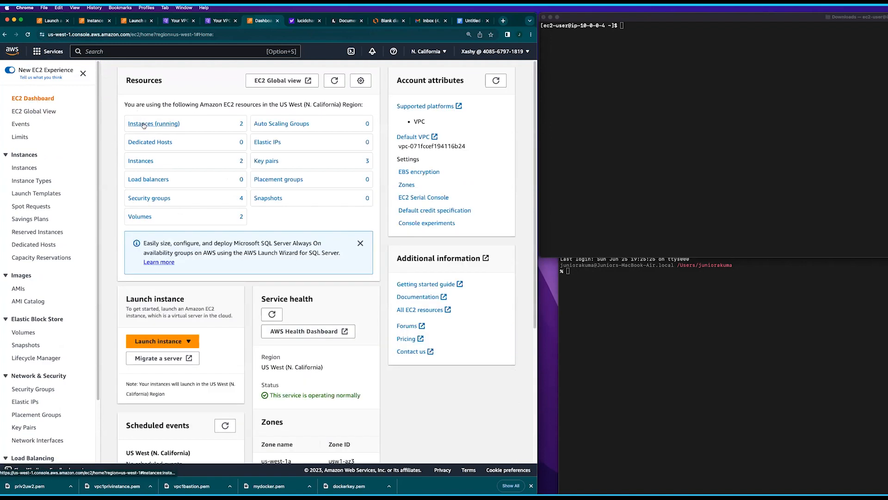
pyautogui.click(144, 124)
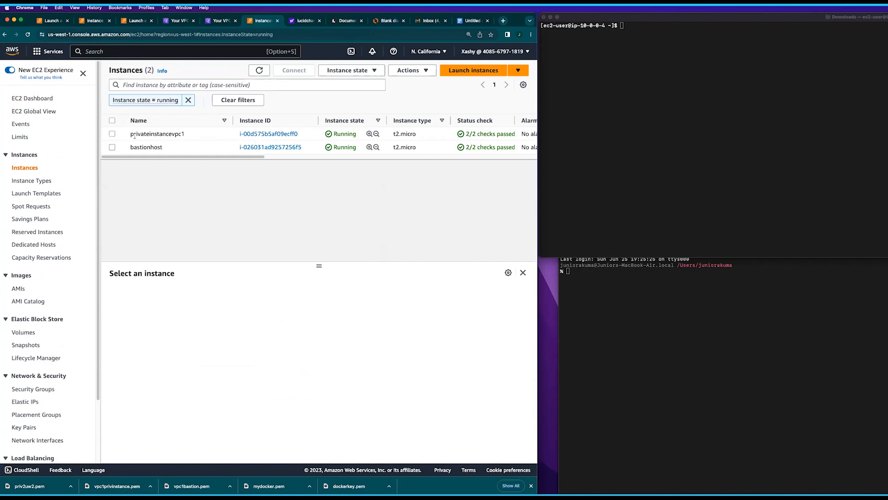
pyautogui.click(269, 134)
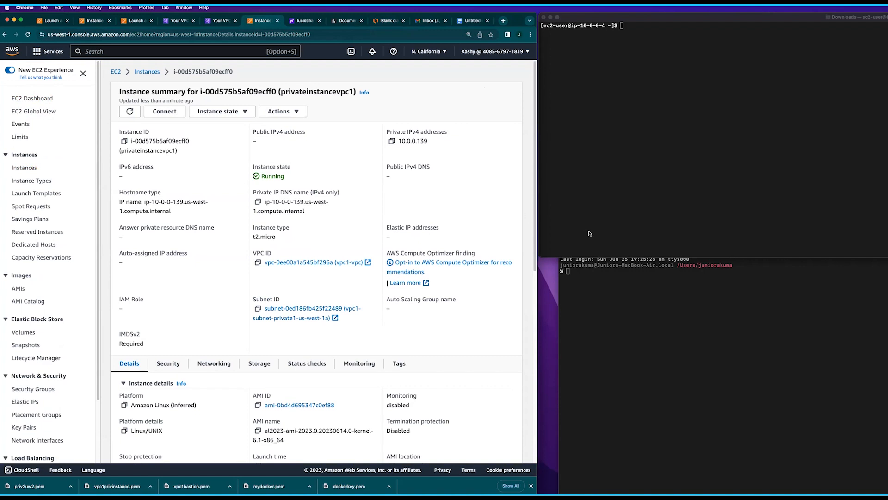
pyautogui.click(391, 142)
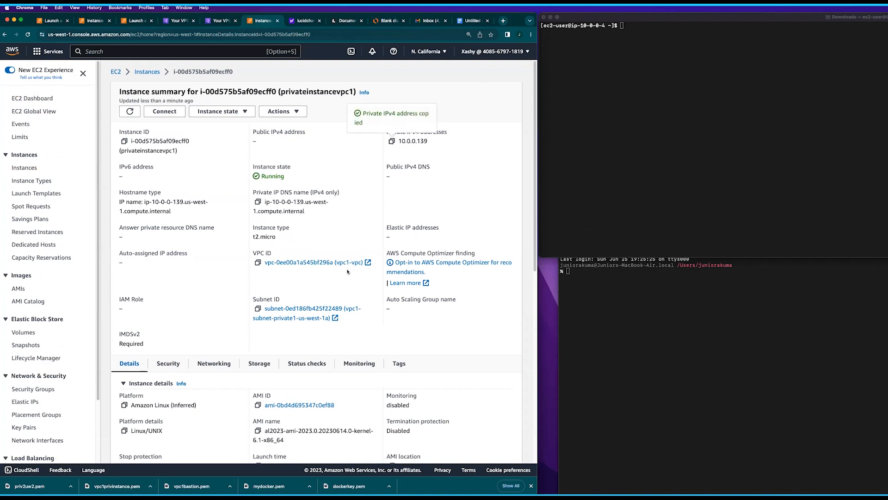
# Find the key pair assigned at launch in privateinstancevpc1's instance details and copy its name.
pyautogui.scroll(-3, 299, 283)
pyautogui.scroll(-3, 299, 283)
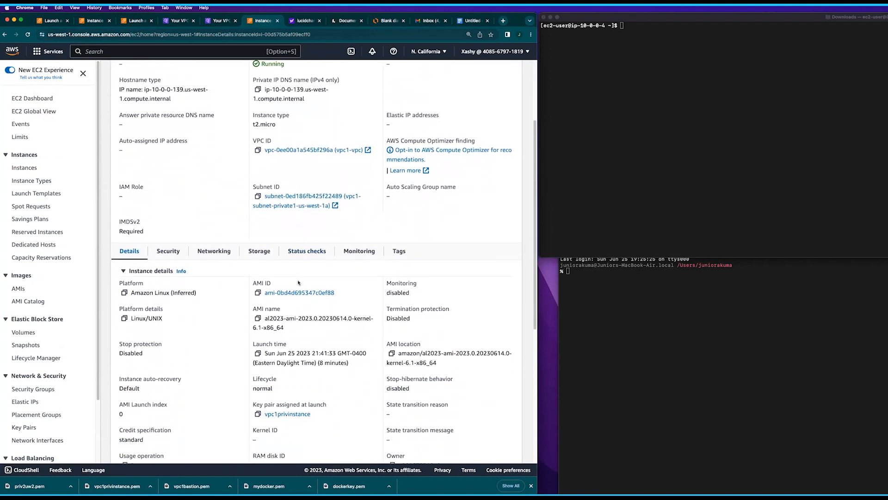
pyautogui.scroll(1, 234, 262)
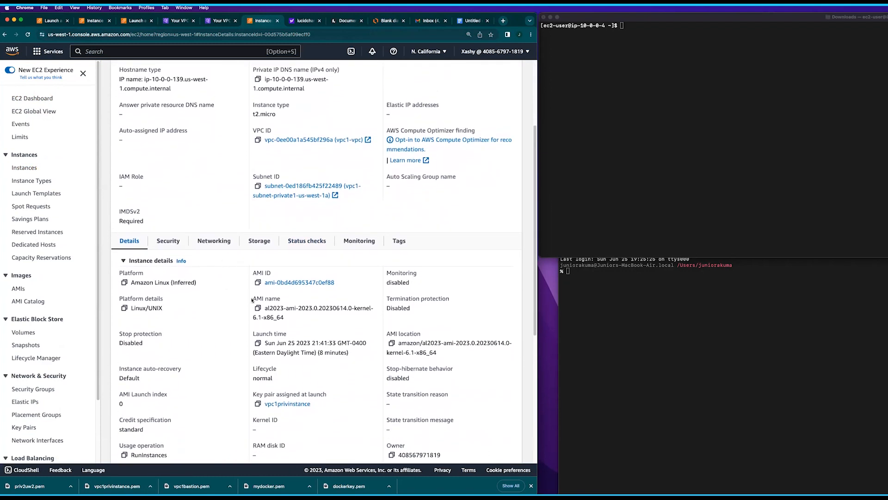
pyautogui.scroll(-1, 311, 376)
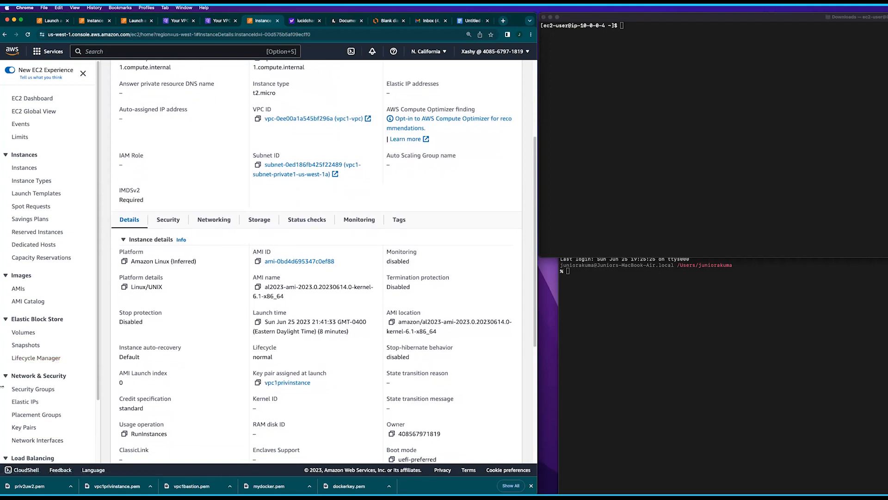
pyautogui.click(258, 383)
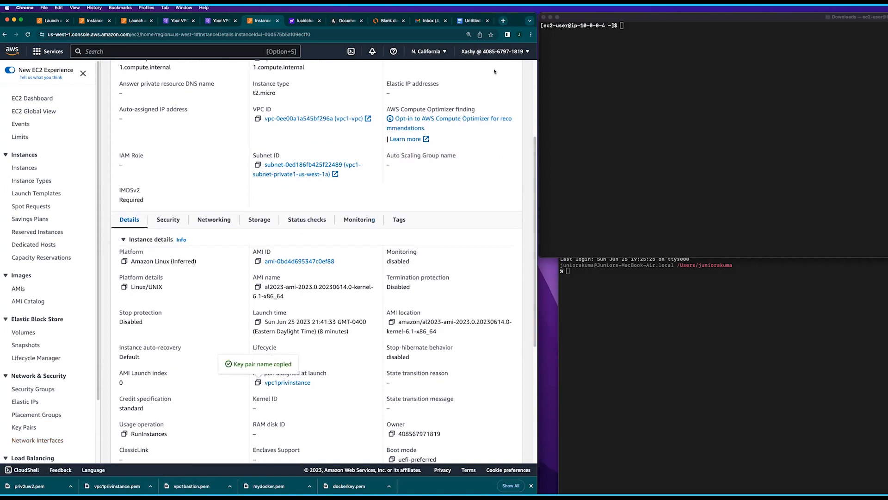
# Create priv.pem with vi in the bastion host's terminal session and enter insert mode.
pyautogui.click(661, 75)
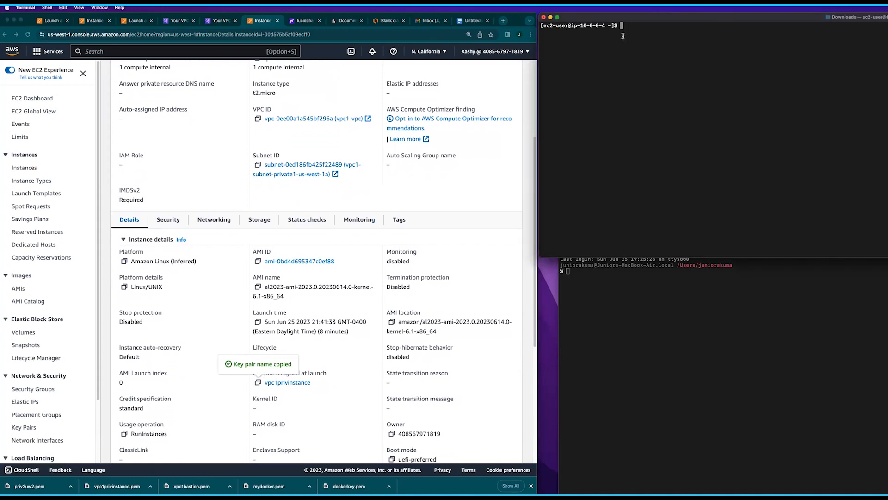
pyautogui.write('vi priv.pem')
pyautogui.press('Return')
pyautogui.press('i')
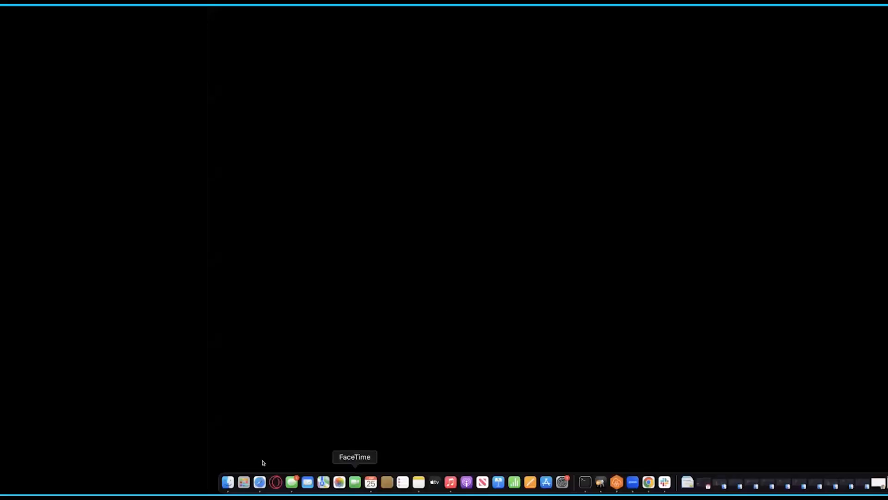
# Switch to Finder and open vpc1privinstance.pem from the Downloads folder in TextEdit.
pyautogui.click(227, 488)
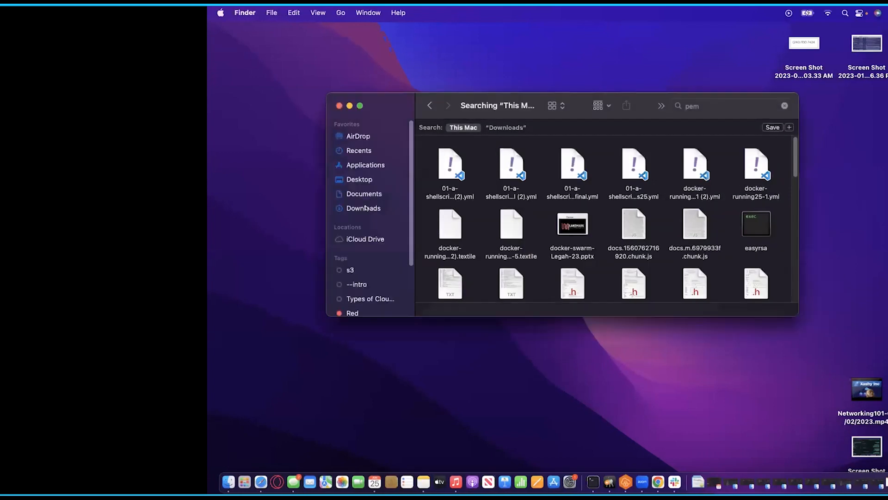
pyautogui.click(366, 208)
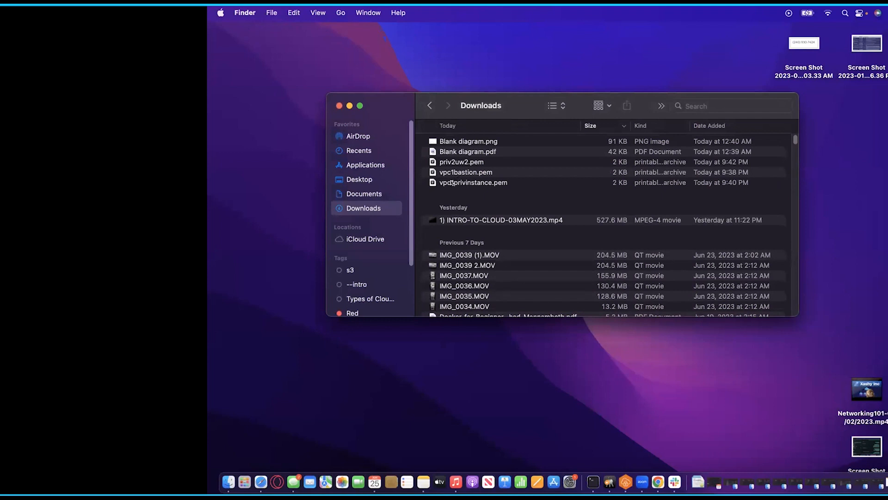
pyautogui.doubleClick(481, 184)
pyautogui.click(630, 238)
pyautogui.rightClick(532, 183)
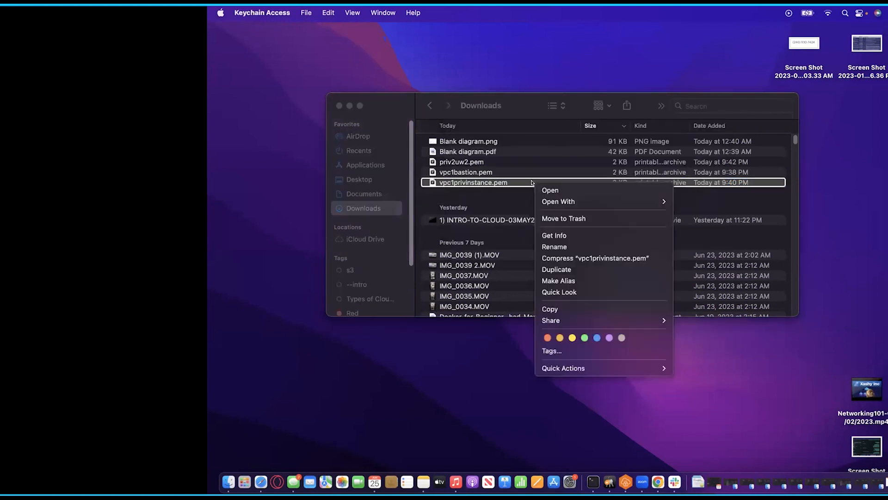
pyautogui.moveTo(565, 200)
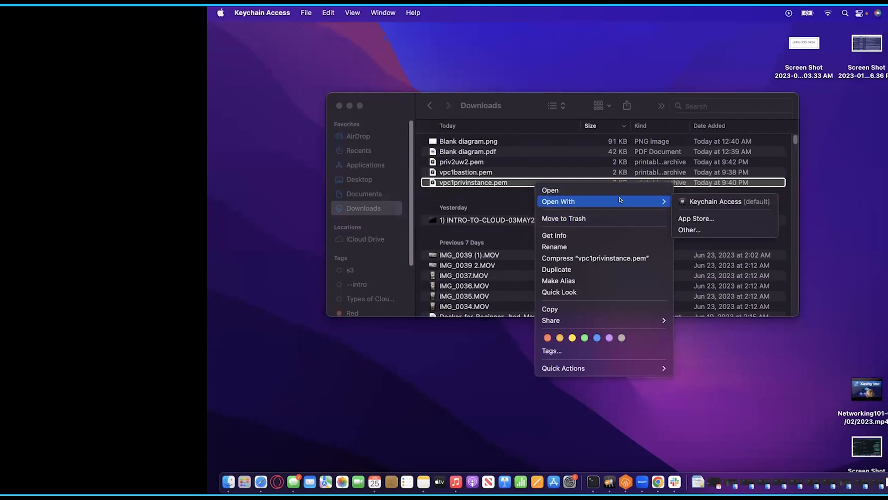
pyautogui.click(690, 229)
pyautogui.scroll(-10, 539, 231)
pyautogui.scroll(1, 499, 218)
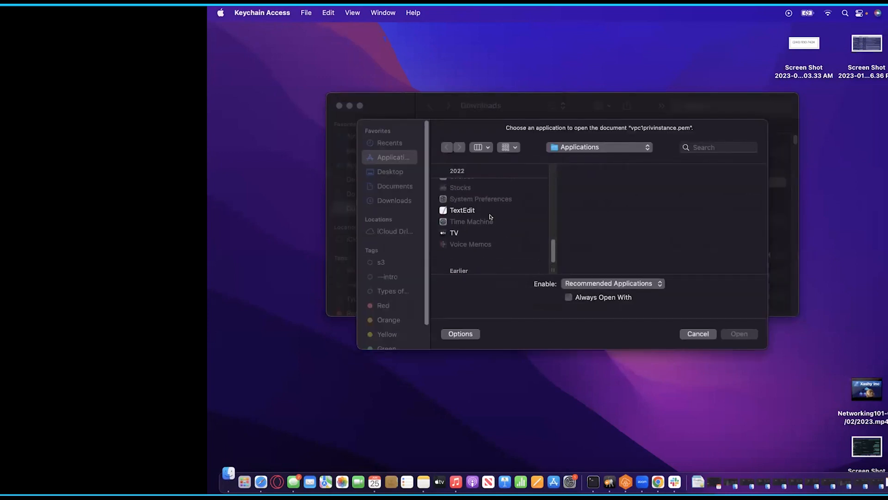
pyautogui.doubleClick(463, 210)
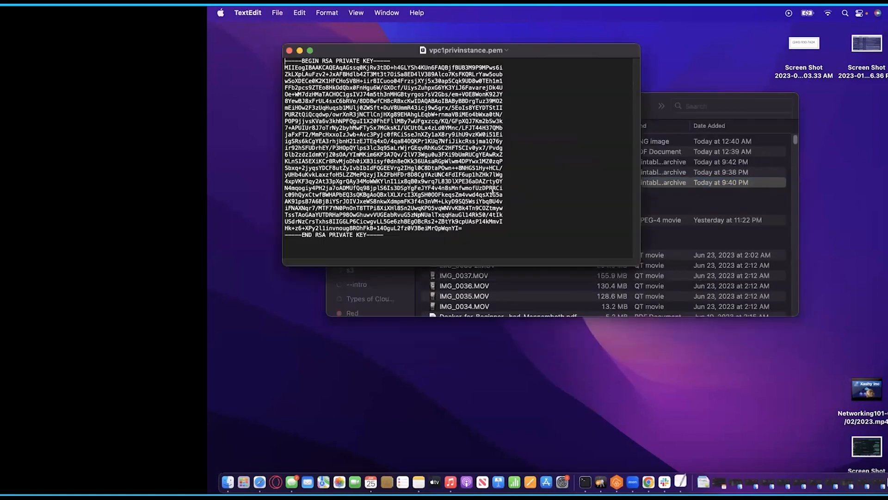
# Copy the entire RSA private key from vpc1privinstance.pem and paste it into priv.pem in the bastion host's vi session.
pyautogui.moveTo(401, 233); pyautogui.dragTo(271, 59)
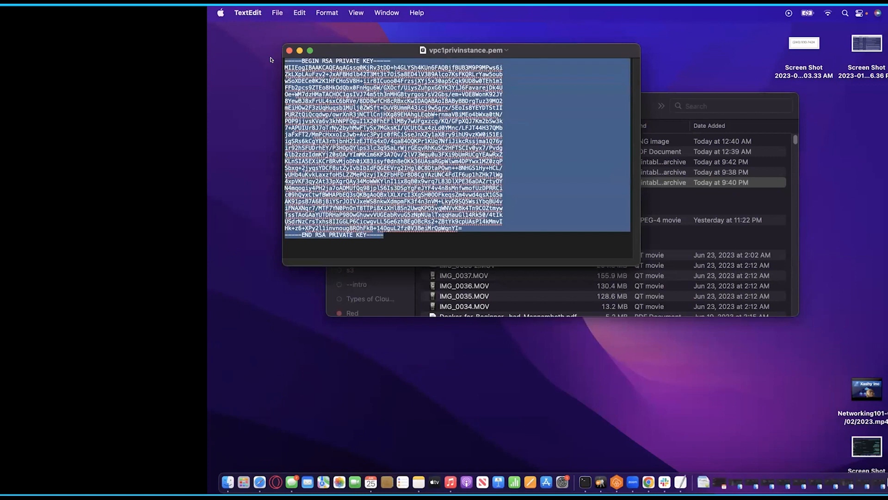
pyautogui.press('super+c')
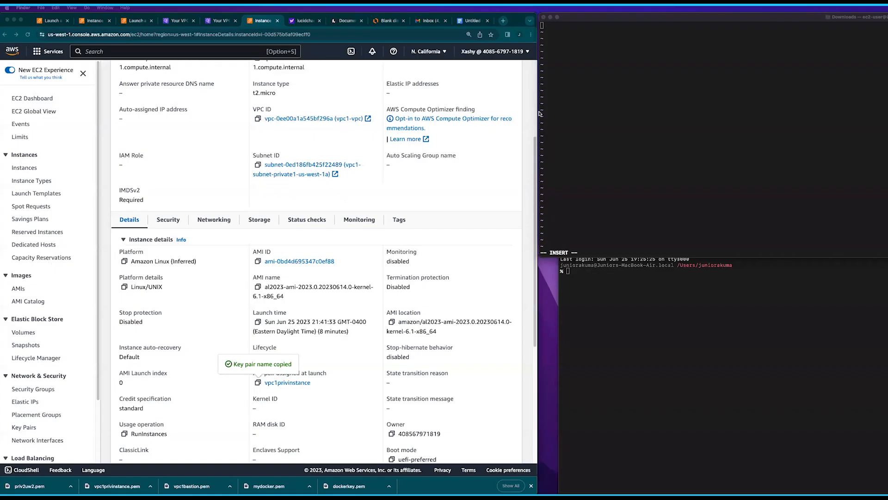
pyautogui.click(565, 107)
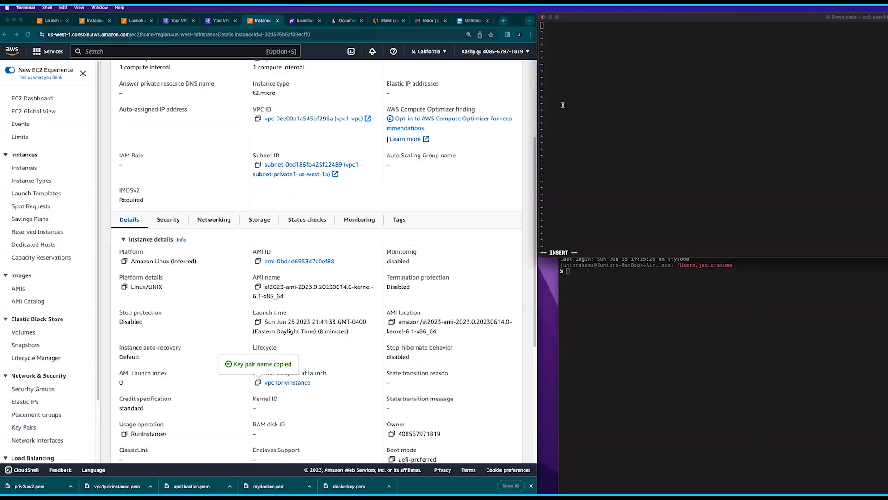
pyautogui.rightClick(568, 82)
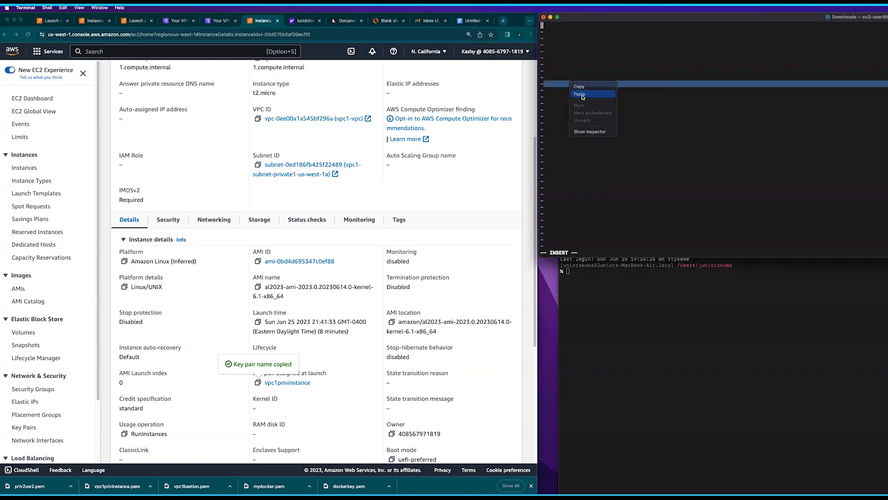
pyautogui.click(580, 95)
# Save priv.pem, quit vi and clear the terminal screen.
pyautogui.press('Escape')
pyautogui.write(':')
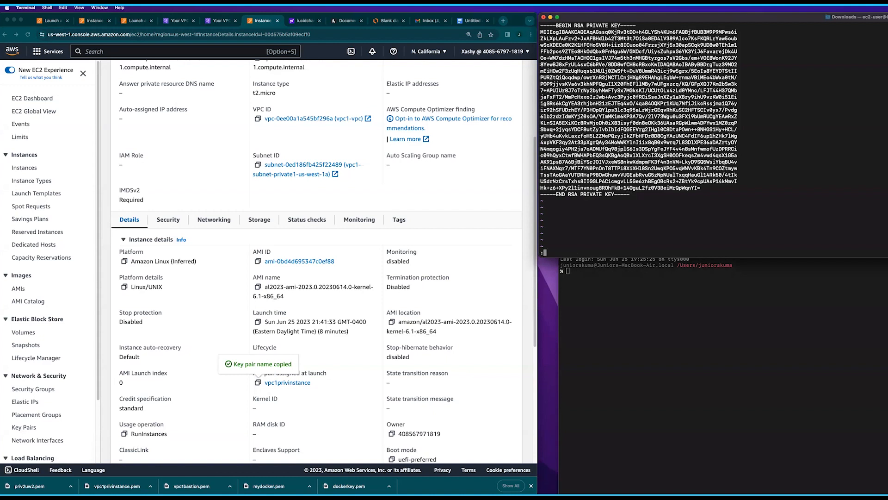
pyautogui.write('wq')
pyautogui.press('Return')
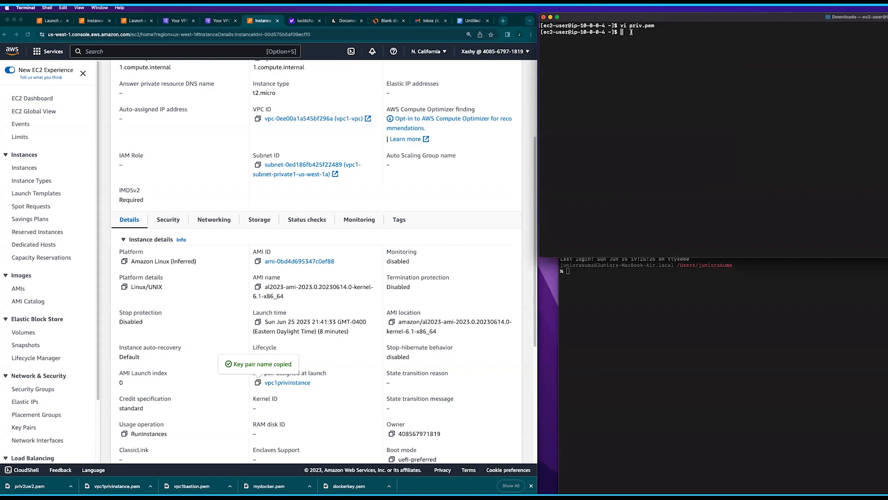
pyautogui.write('clear')
pyautogui.press('Return')
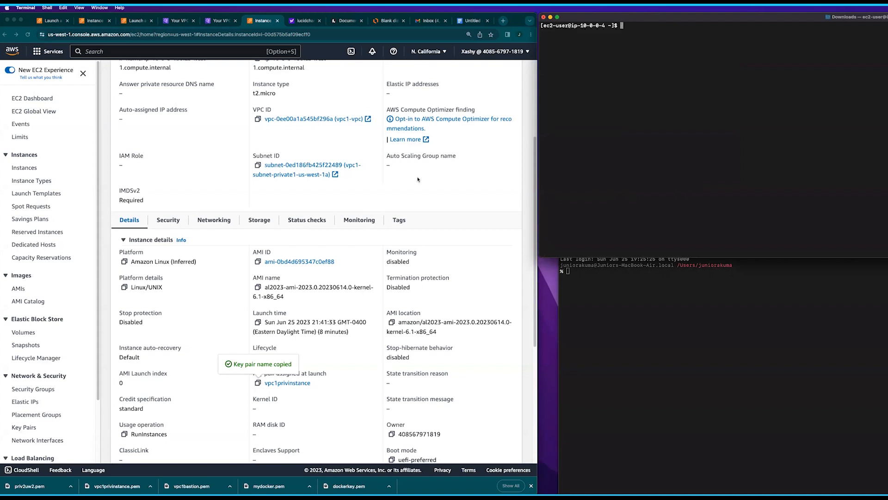
# Return to privateinstancevpc1's instance summary in the browser and copy its private IPv4 address.
pyautogui.scroll(4, 335, 216)
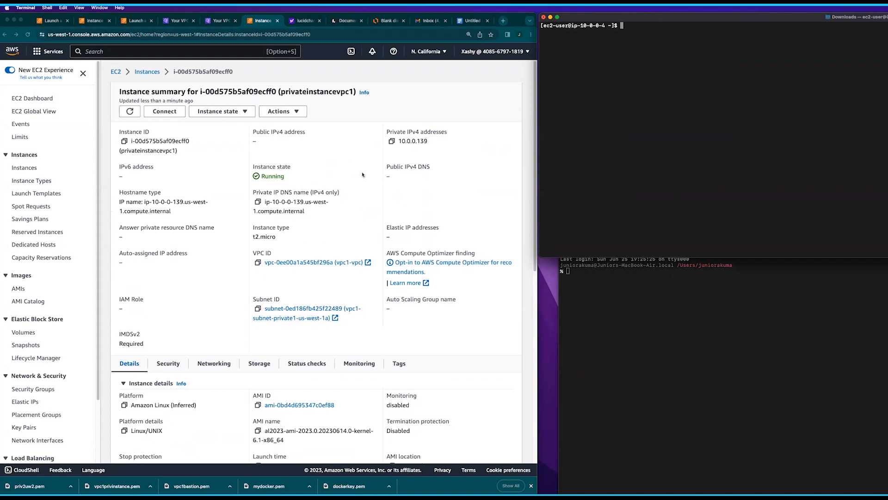
pyautogui.click(397, 147)
pyautogui.click(392, 141)
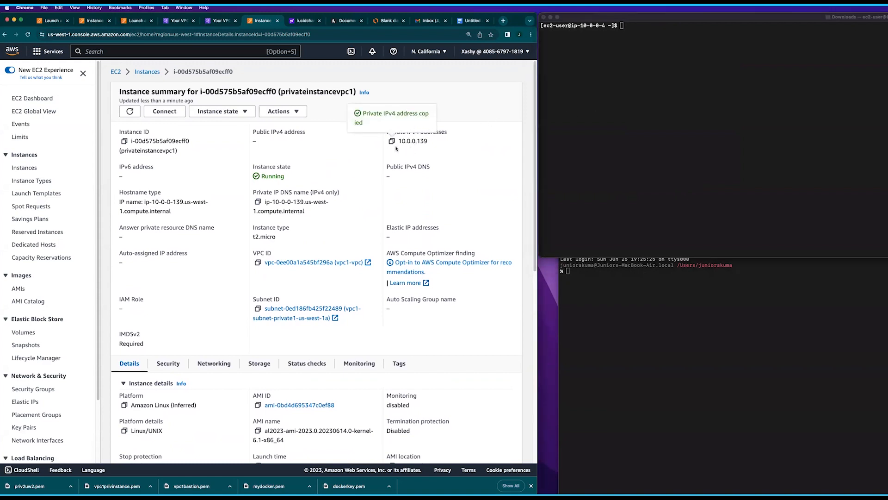
pyautogui.click(651, 79)
pyautogui.write('ss')
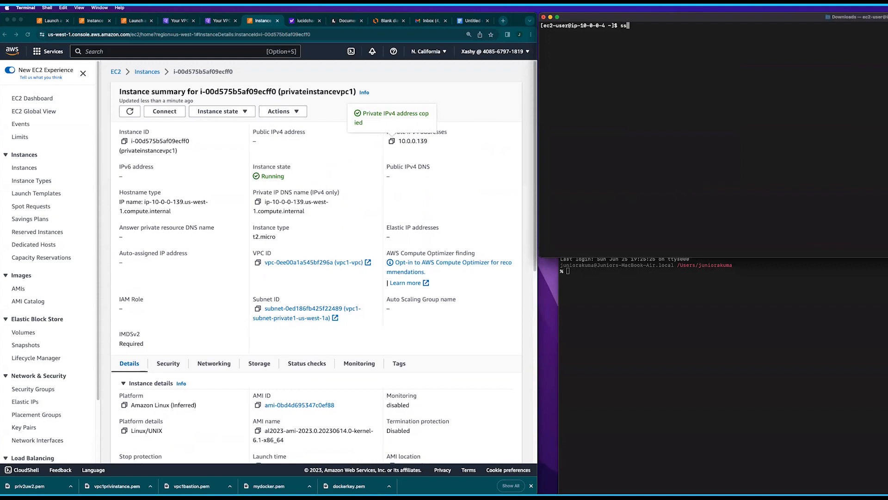
pyautogui.write('h -i e')
pyautogui.press('BackSpace')
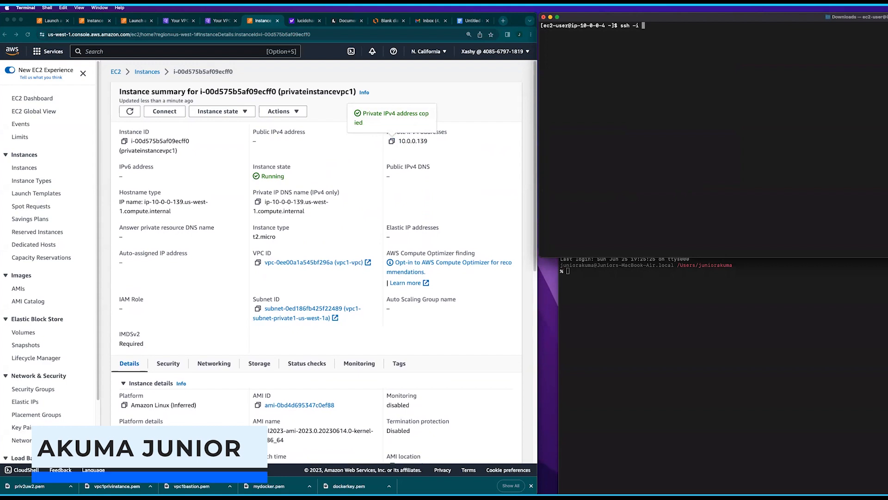
pyautogui.write('priv.pem ')
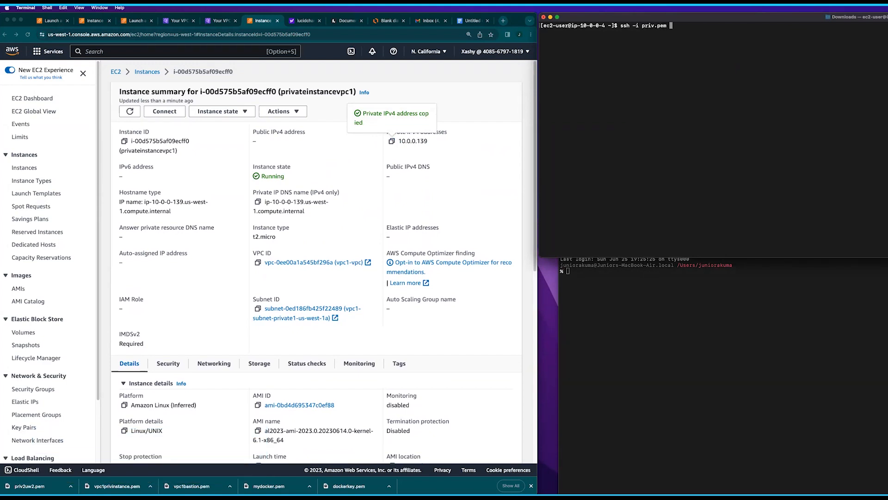
pyautogui.write('ec2-user')
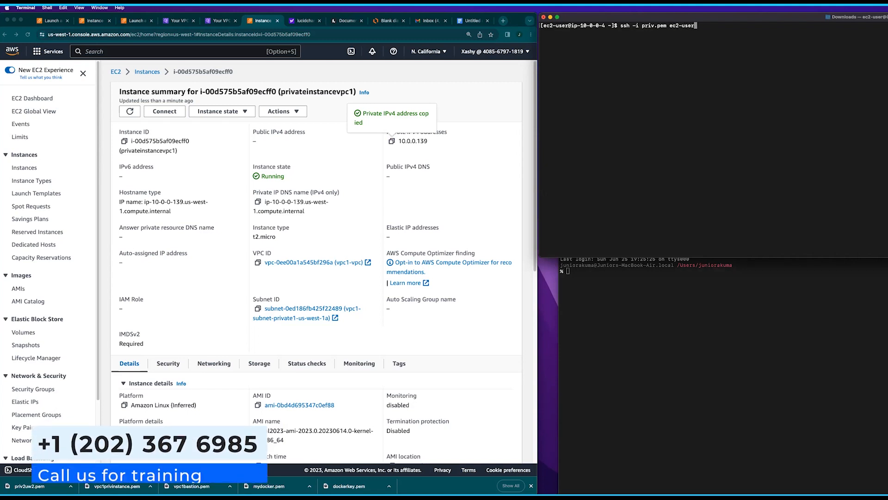
pyautogui.write('@')
pyautogui.press('super+v')
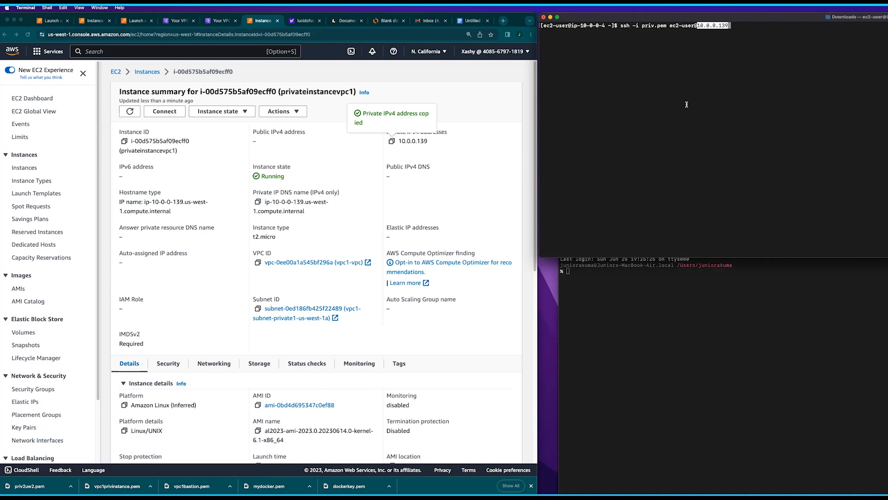
pyautogui.press('Return')
pyautogui.press('Return')
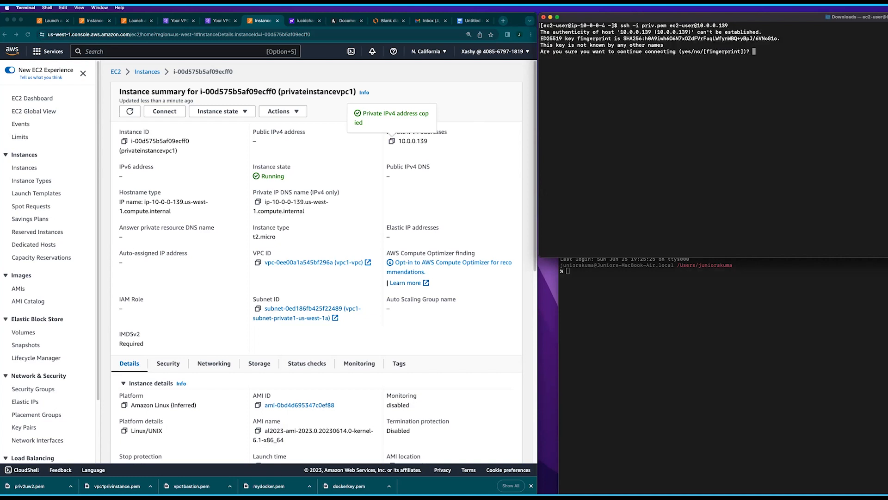
pyautogui.write('yes')
pyautogui.press('Return')
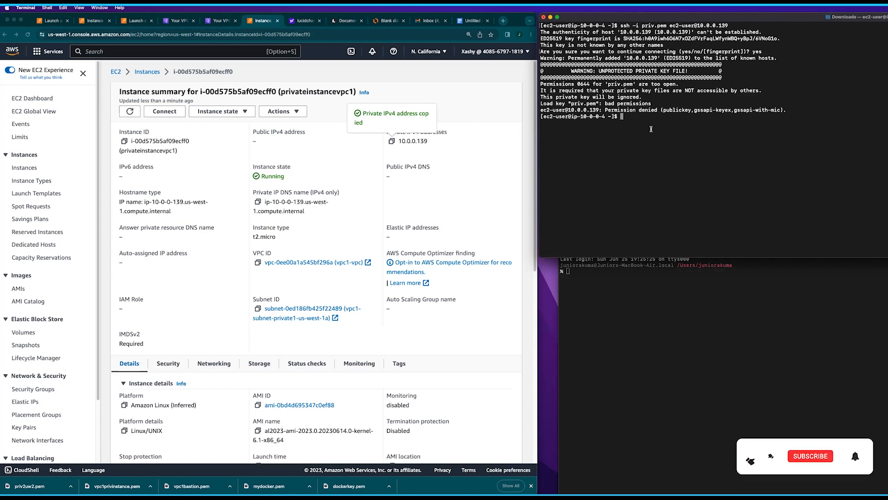
# Clear the terminal and list the bastion host's files with their permissions using ls -l.
pyautogui.write('clear')
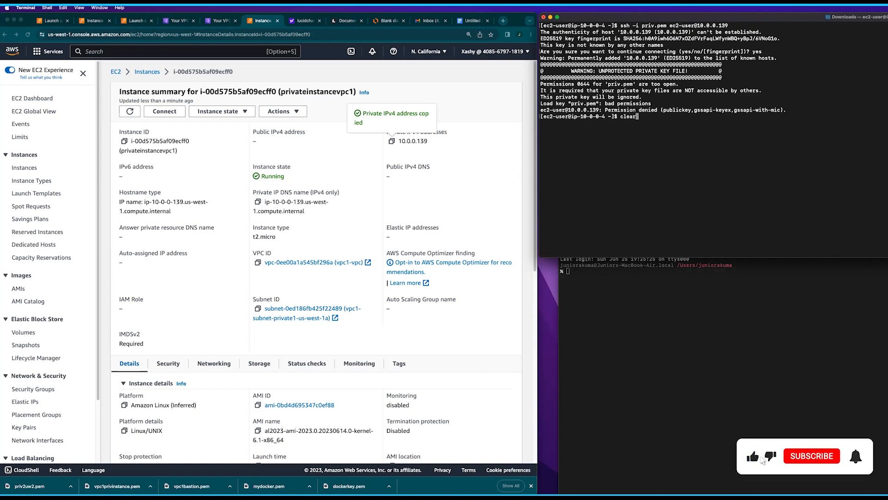
pyautogui.press('Return')
pyautogui.write('ls -')
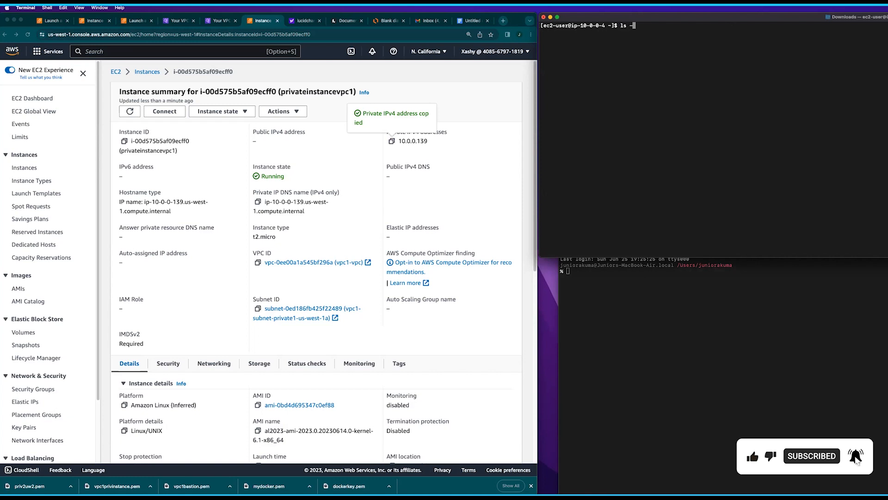
pyautogui.write('l')
pyautogui.press('Return')
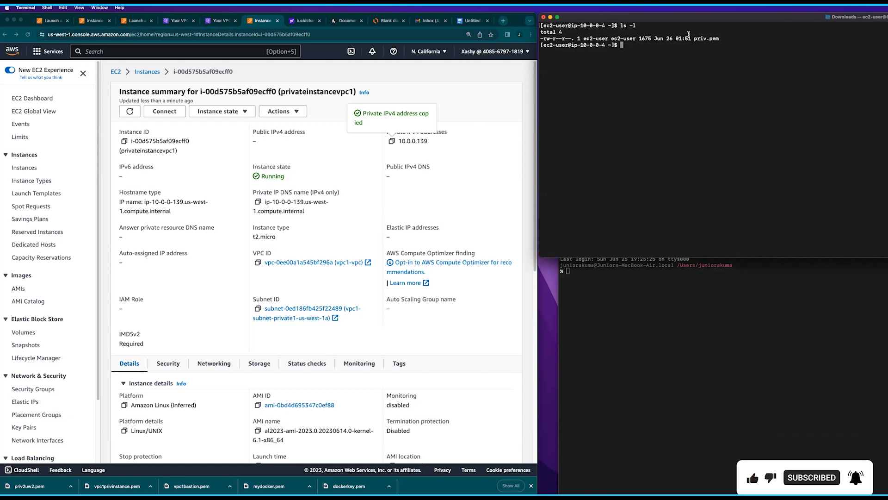
# Restrict priv.pem to owner read-only access with chmod 400 and clear the terminal.
pyautogui.write('c')
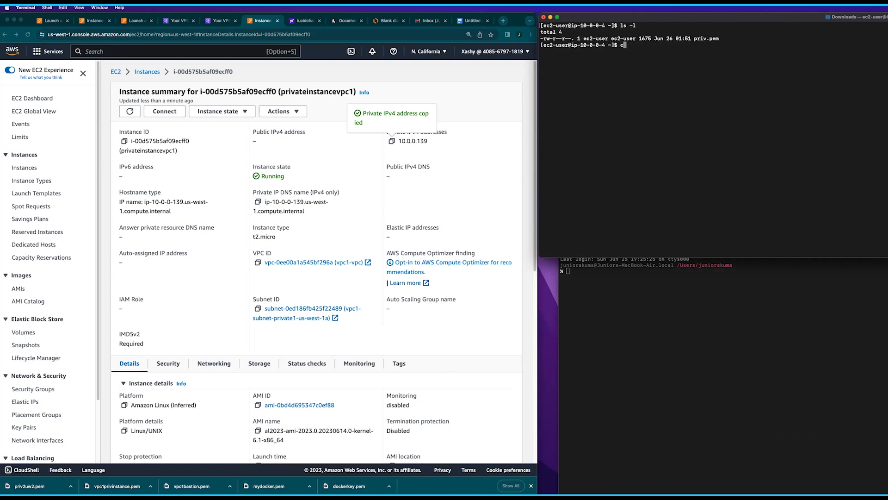
pyautogui.write('hmod 400 p')
pyautogui.press('Tab')
pyautogui.press('Return')
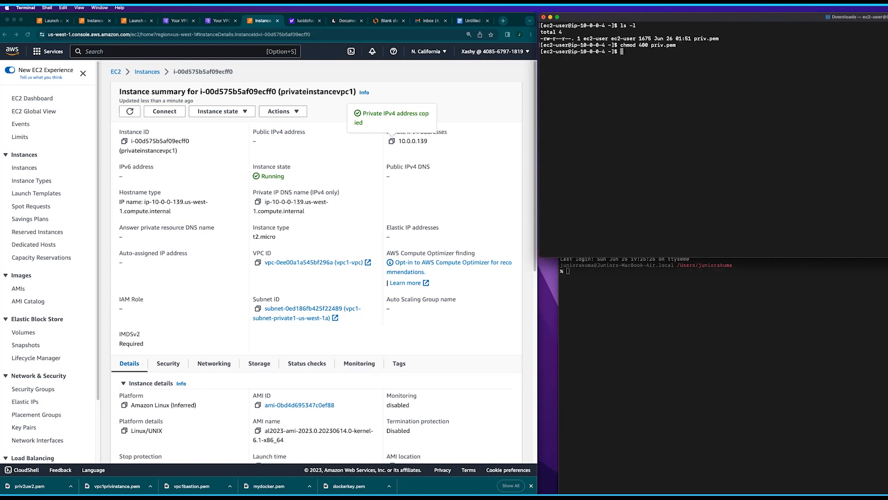
pyautogui.write('clear')
pyautogui.press('Return')
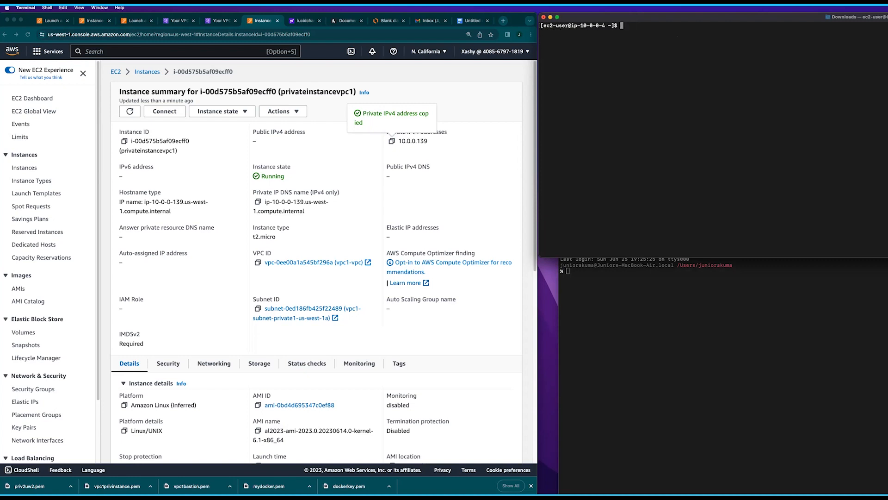
pyautogui.write('clear')
pyautogui.press('Up')
pyautogui.press('Up')
pyautogui.press('Up')
pyautogui.press('Up')
pyautogui.press('Up')
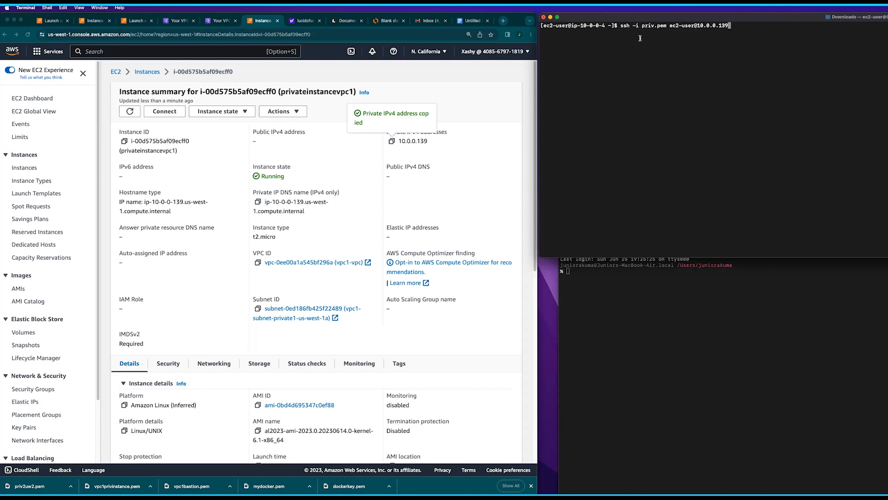
pyautogui.press('Return')
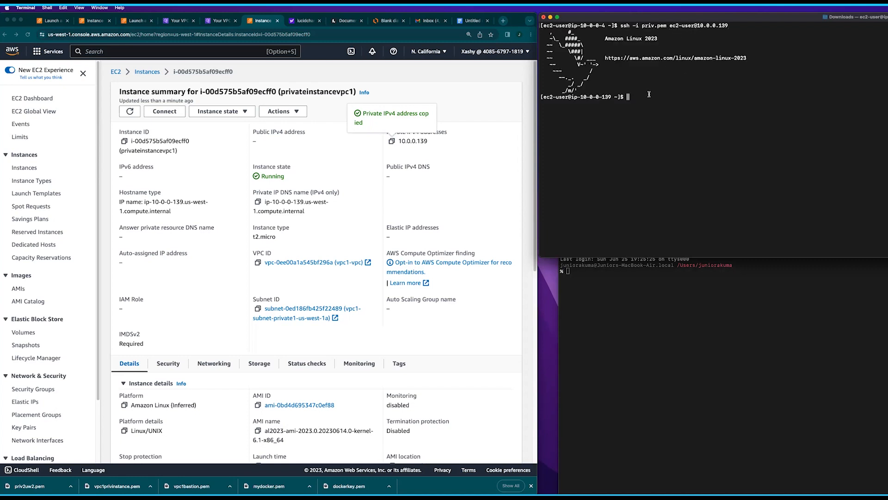
# Compare the private IPv4 address in privateinstancevpc1's summary with the host address in the terminal prompt.
pyautogui.click(483, 128)
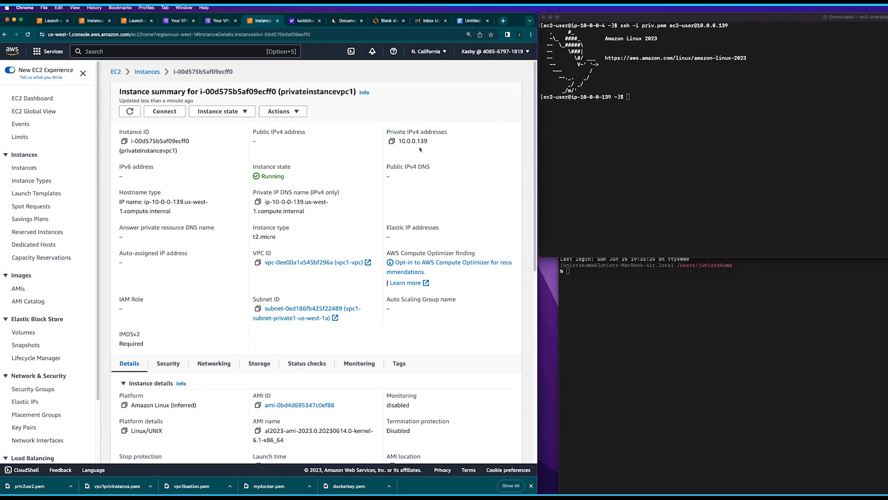
pyautogui.moveTo(433, 145); pyautogui.dragTo(401, 141)
pyautogui.click(609, 157)
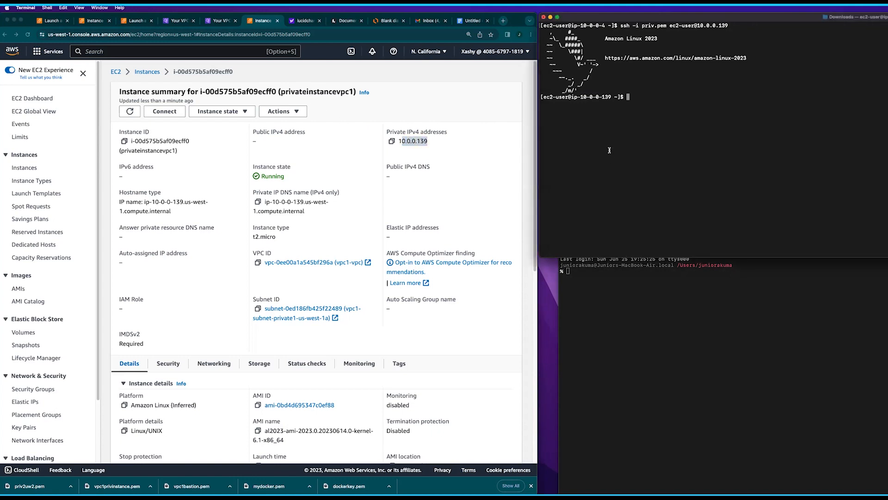
pyautogui.moveTo(615, 97); pyautogui.dragTo(579, 96)
pyautogui.click(650, 111)
# Switch to the Lucidchart diagram and examine the route from the bastion host to the private EC2 instances, dismissing the trial offer.
pyautogui.click(399, 22)
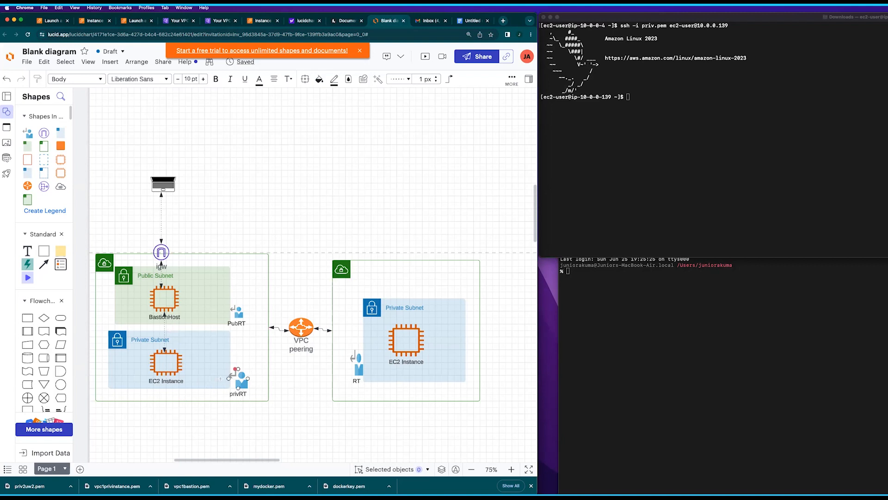
pyautogui.scroll(-2, 241, 374)
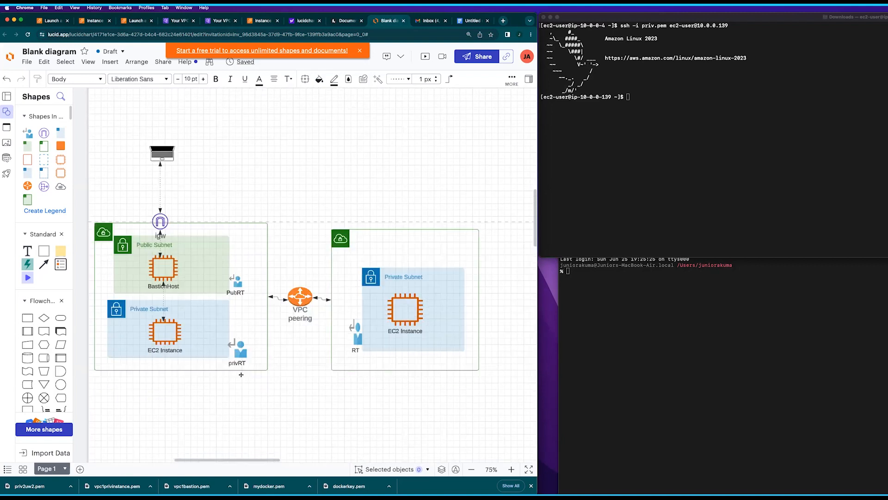
pyautogui.scroll(-1, 223, 343)
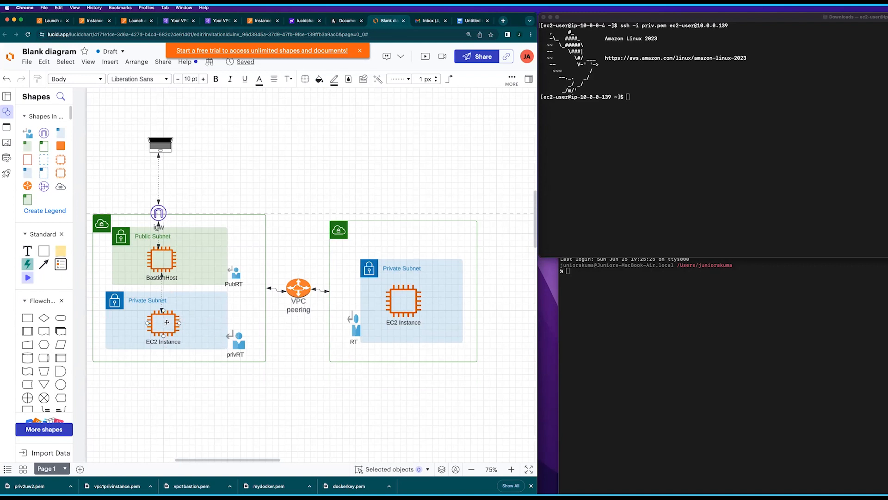
pyautogui.doubleClick(195, 396)
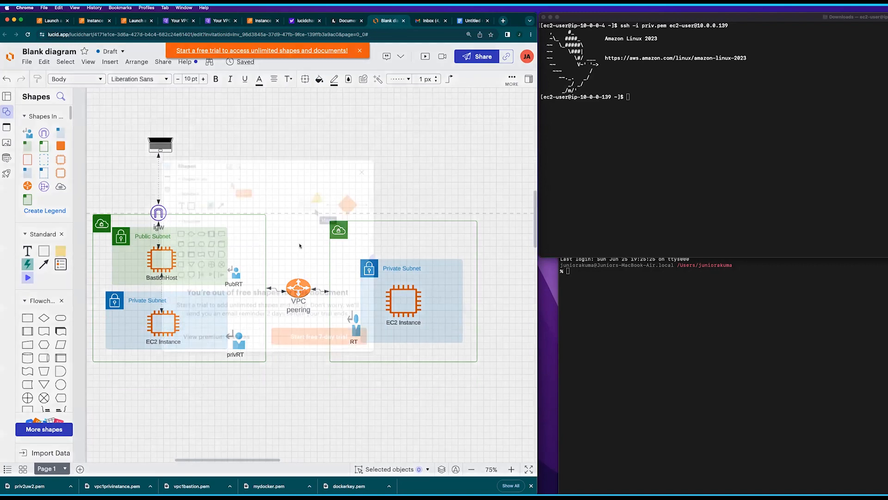
pyautogui.click(362, 173)
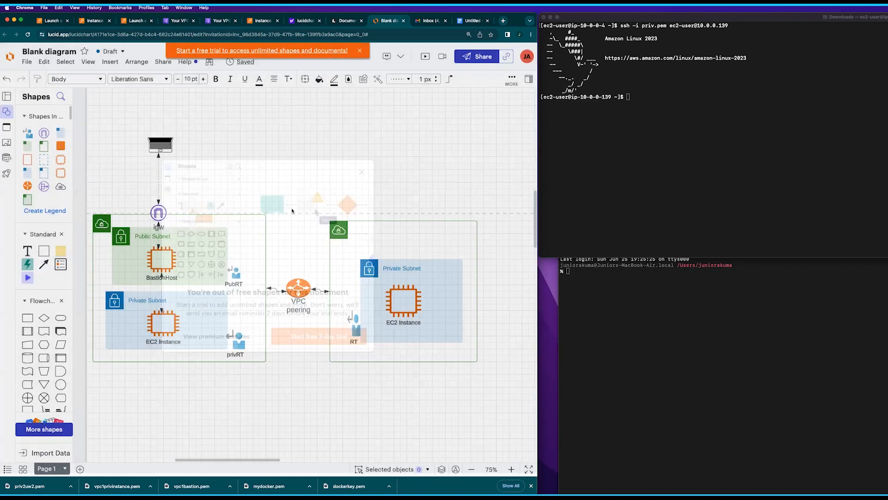
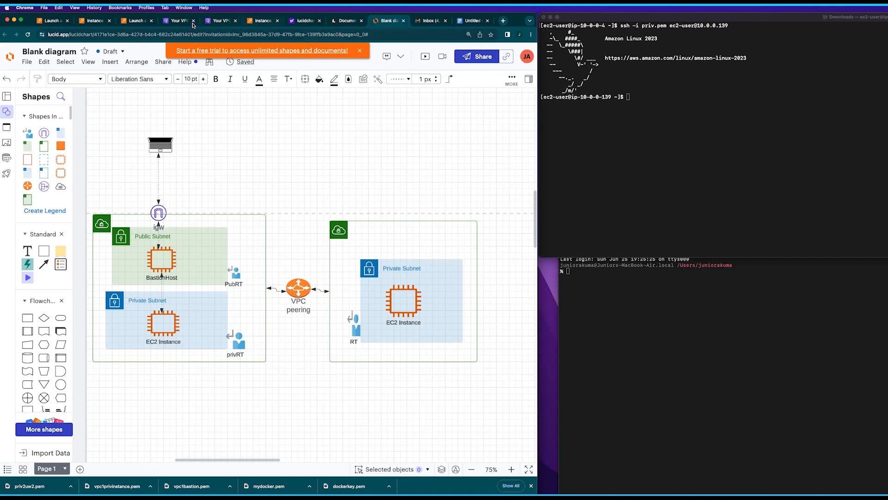
# Return to the EC2 launch page for Oregon and change the console region to US West (N. California).
pyautogui.click(133, 23)
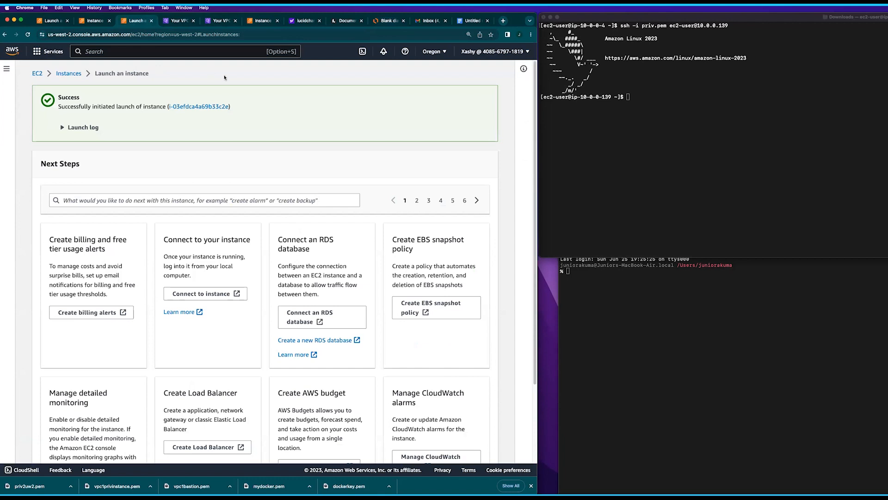
pyautogui.click(433, 51)
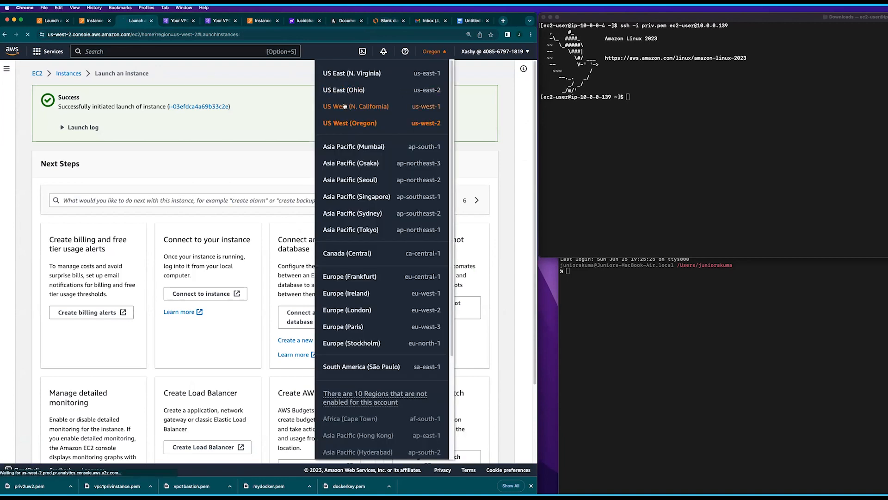
pyautogui.click(345, 105)
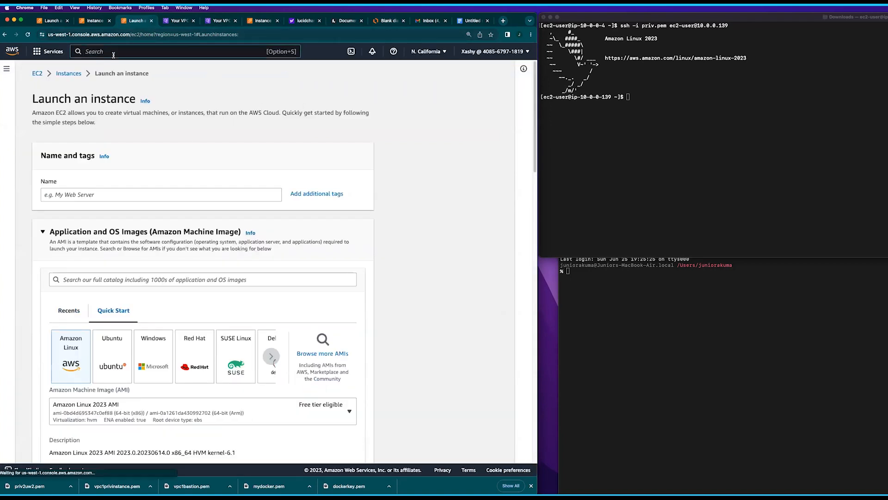
# Go to the VPC service in N. California and open the vpc1-rtb-private1-us-west-1a route table's details.
pyautogui.click(97, 55)
pyautogui.write('vpc')
pyautogui.click(207, 131)
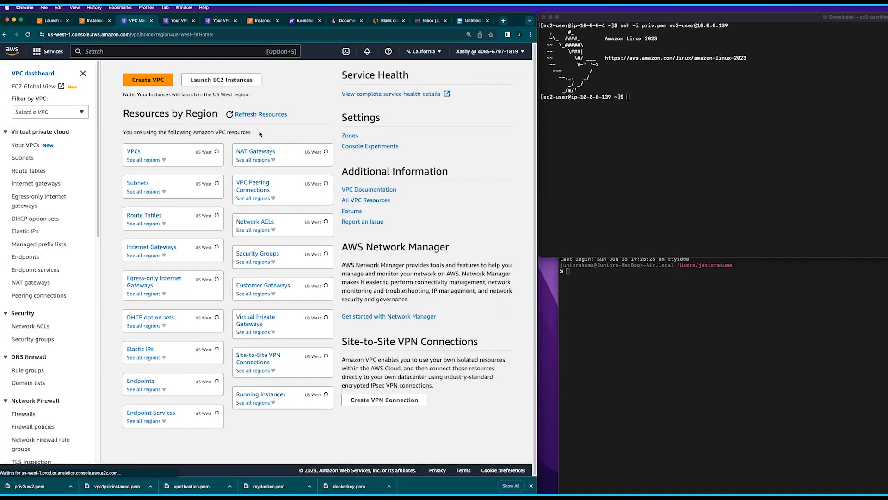
pyautogui.click(135, 151)
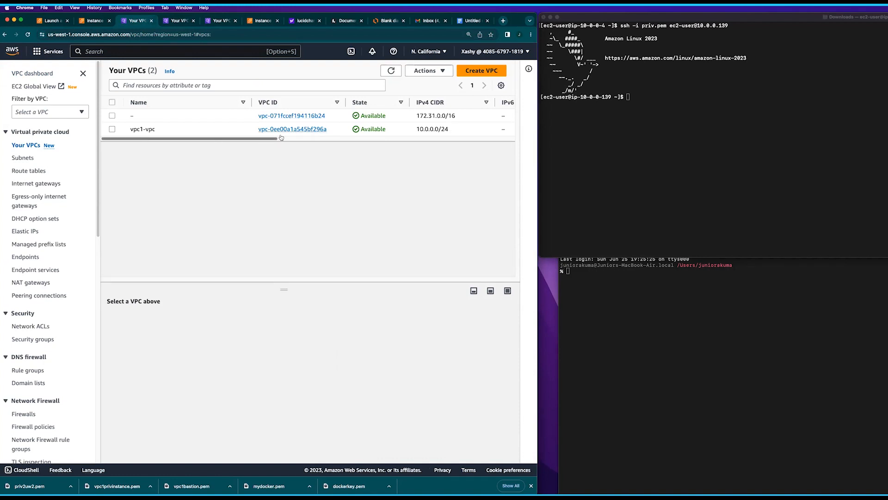
pyautogui.click(28, 170)
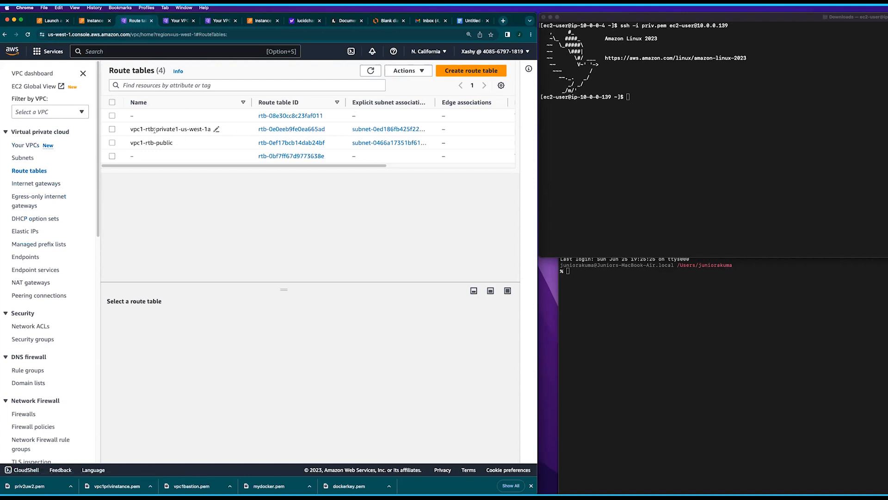
pyautogui.click(288, 130)
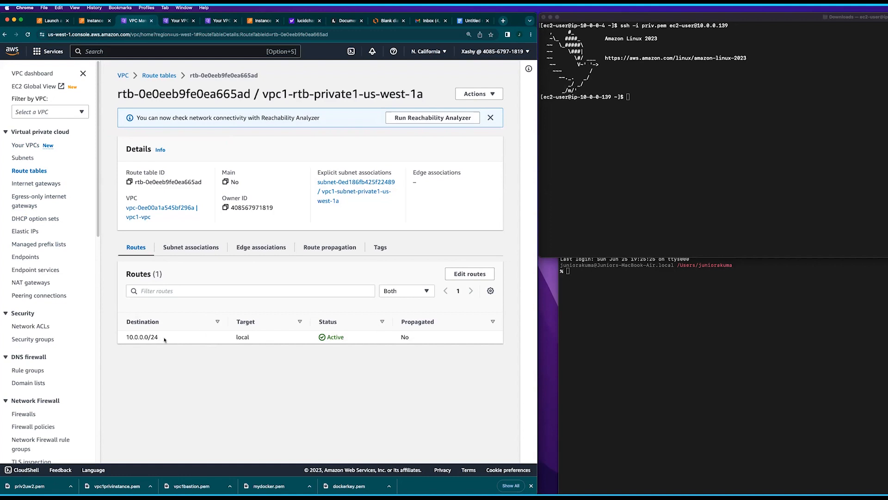
# Copy the 10.0.0.0/24 destination from the route table's local route.
pyautogui.moveTo(158, 337); pyautogui.dragTo(124, 337)
pyautogui.rightClick(125, 338)
pyautogui.click(138, 350)
# Open the vpc1-subnet-private1-us-west-1a subnet and copy its IPv4 CIDR 10.0.0.128/28.
pyautogui.click(24, 158)
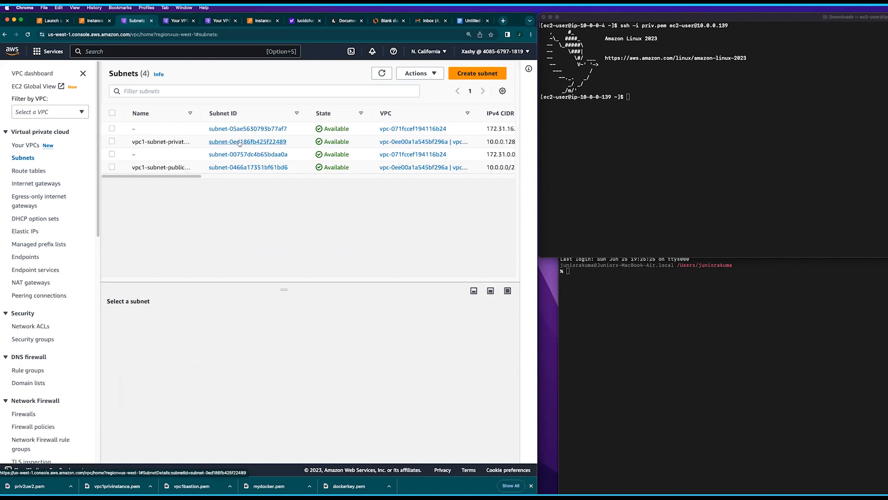
pyautogui.click(233, 143)
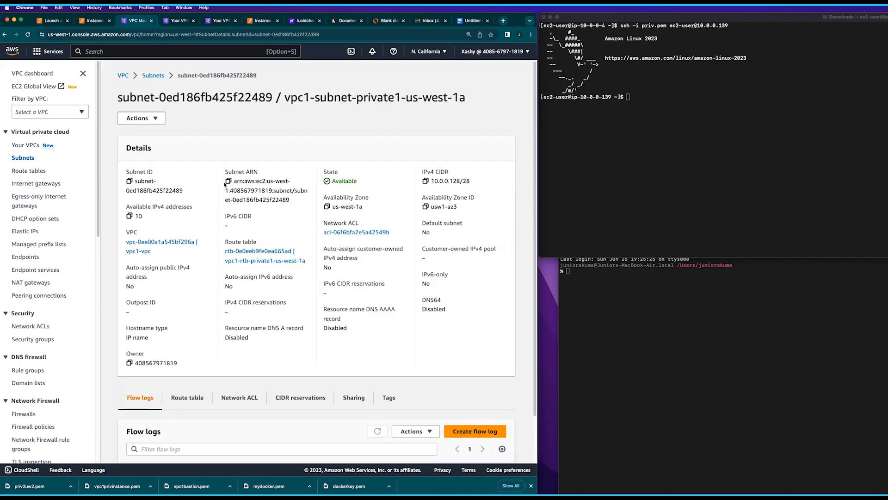
pyautogui.click(426, 181)
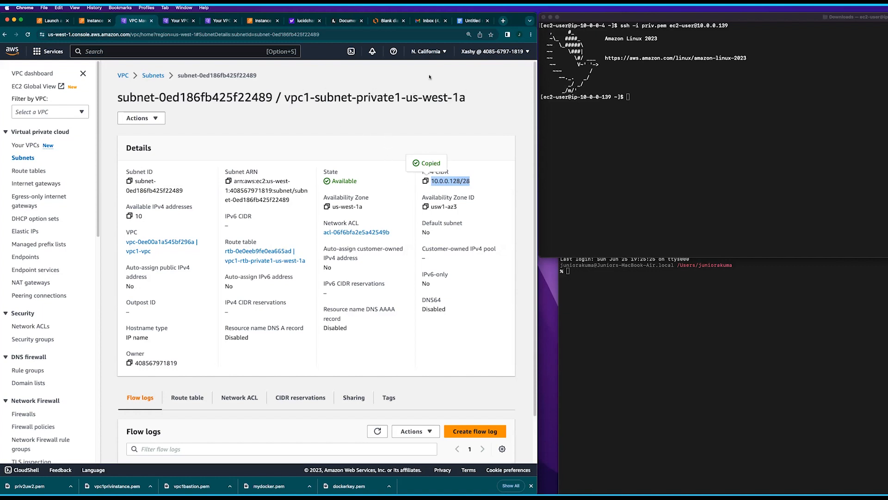
# Change the console region to US West (Oregon) and open the vpc2-subnet-private1-us-west-2a subnet's details.
pyautogui.click(428, 51)
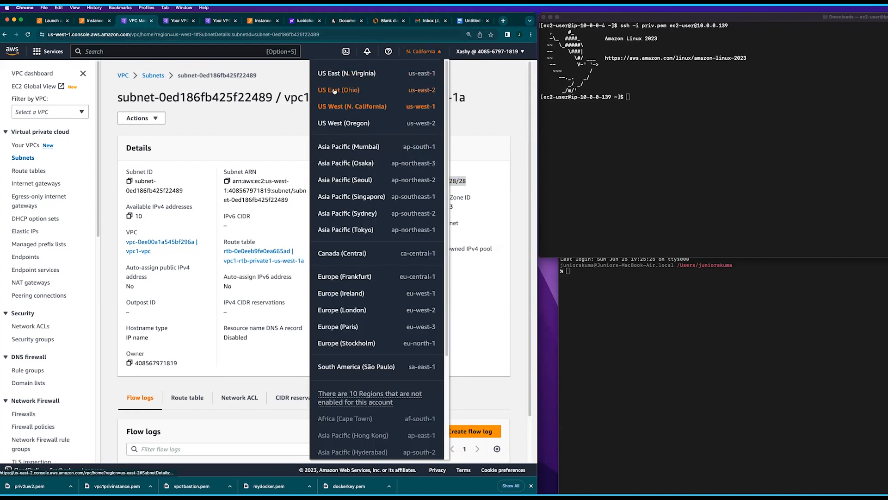
pyautogui.click(342, 123)
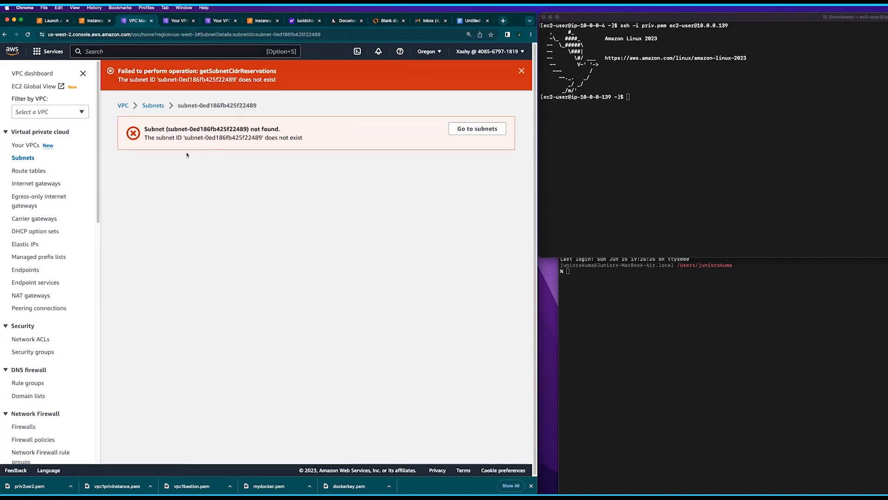
pyautogui.click(23, 146)
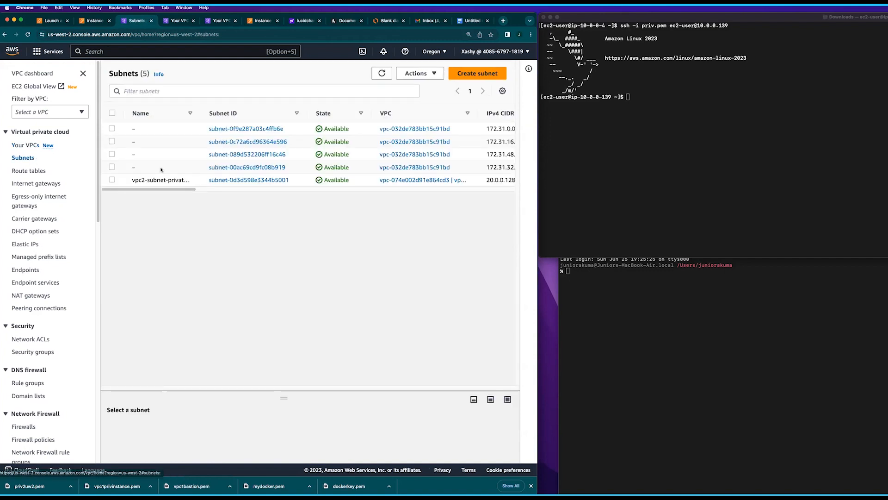
pyautogui.moveTo(189, 182)
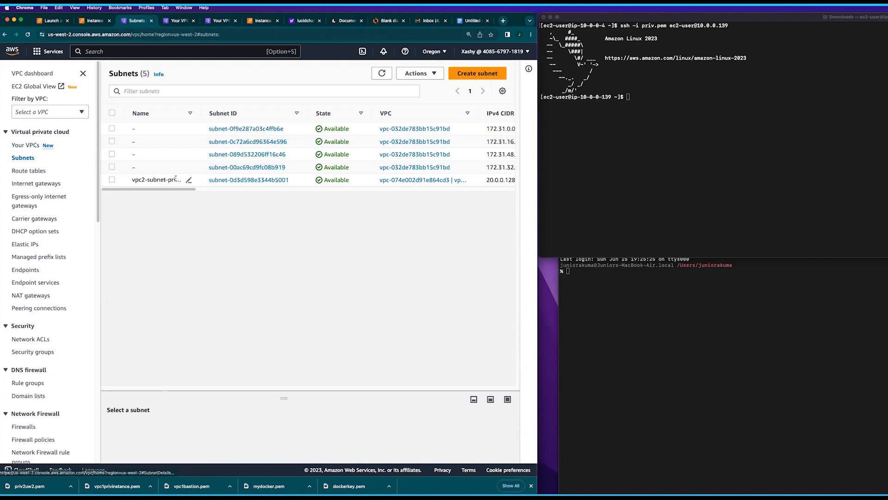
pyautogui.click(236, 181)
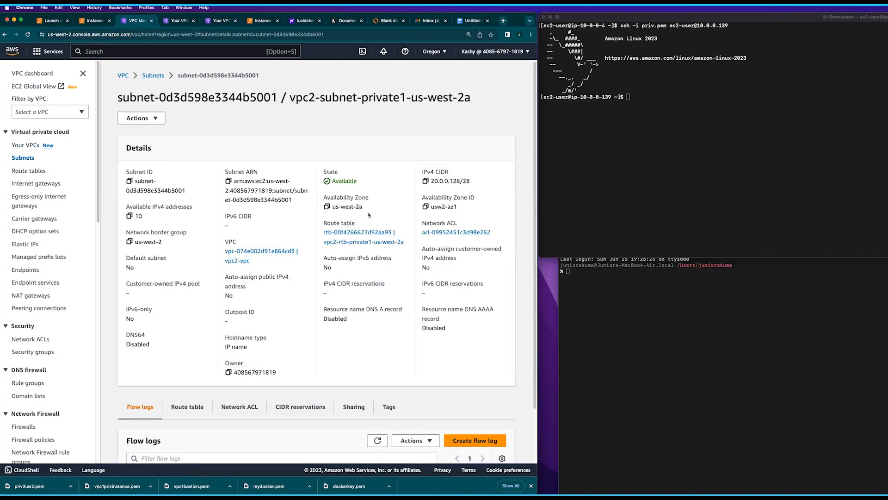
pyautogui.scroll(-3, 278, 317)
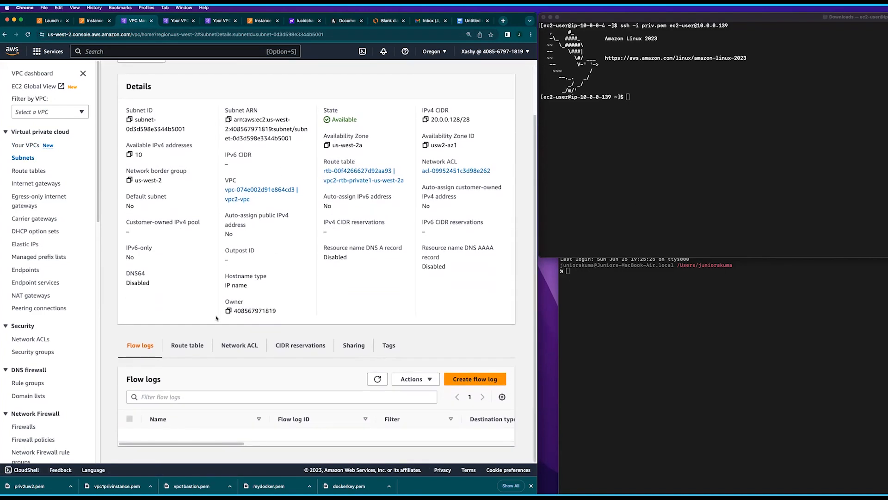
pyautogui.click(193, 348)
pyautogui.click(457, 399)
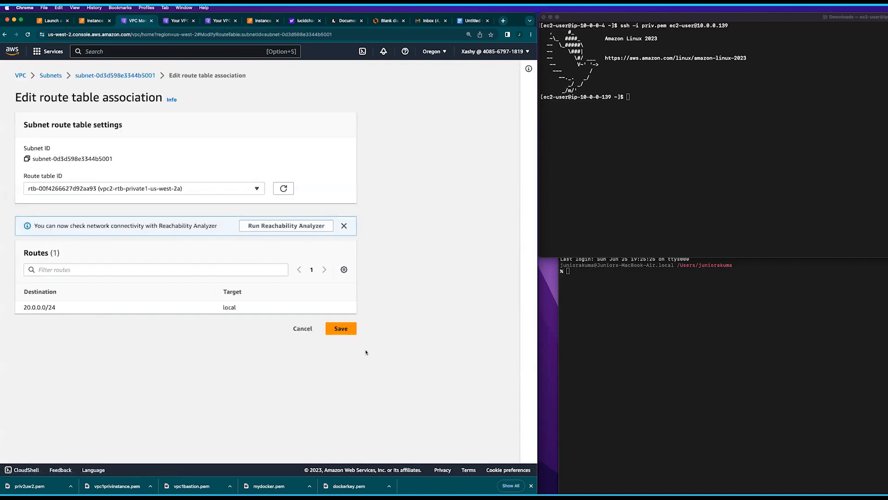
pyautogui.click(300, 329)
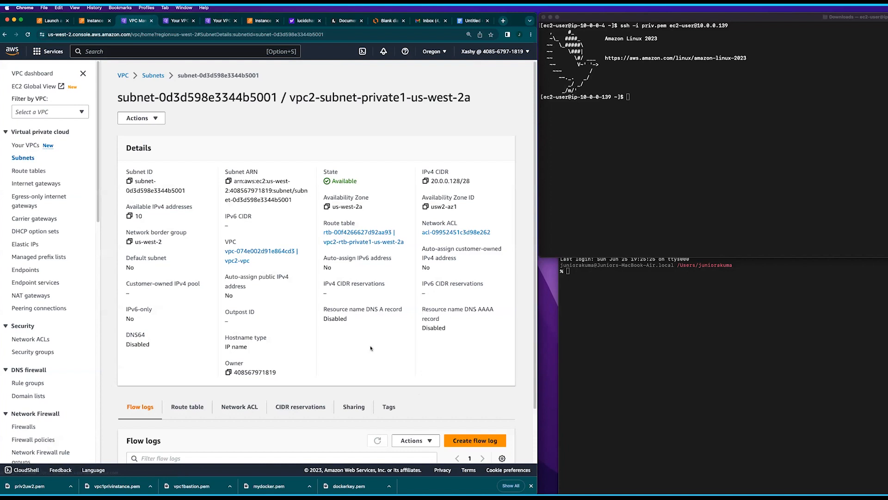
# Open the vpc2-rtb-private1-us-west-2a route table associated with the vpc2 private subnet.
pyautogui.scroll(-3, 371, 348)
pyautogui.click(187, 343)
pyautogui.scroll(-1, 241, 372)
pyautogui.scroll(-1, 241, 371)
pyautogui.click(221, 367)
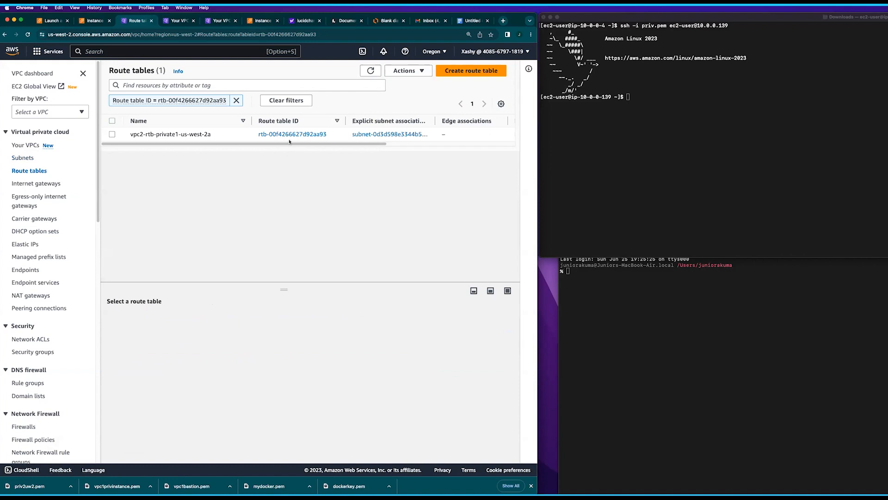
pyautogui.click(289, 134)
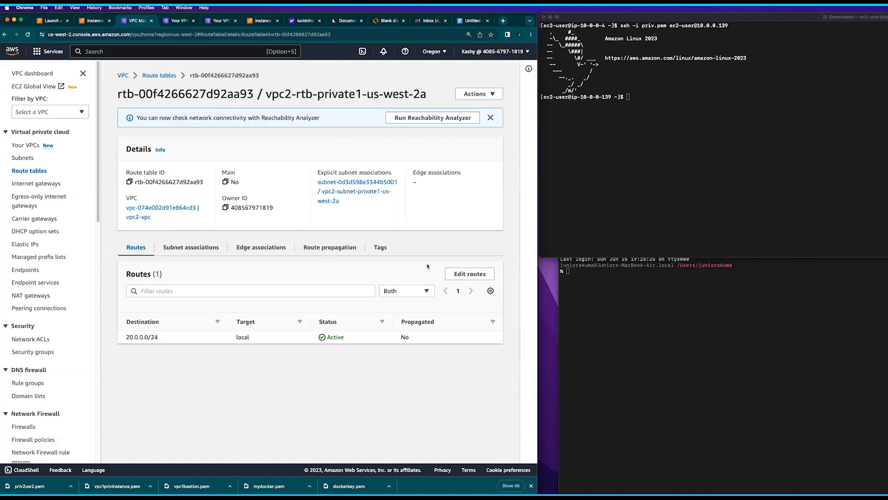
# Add a route to 10.0.0.128/28 through peering connection pcx-0126d80d7690548db in vpc2's private route table and save it.
pyautogui.click(467, 274)
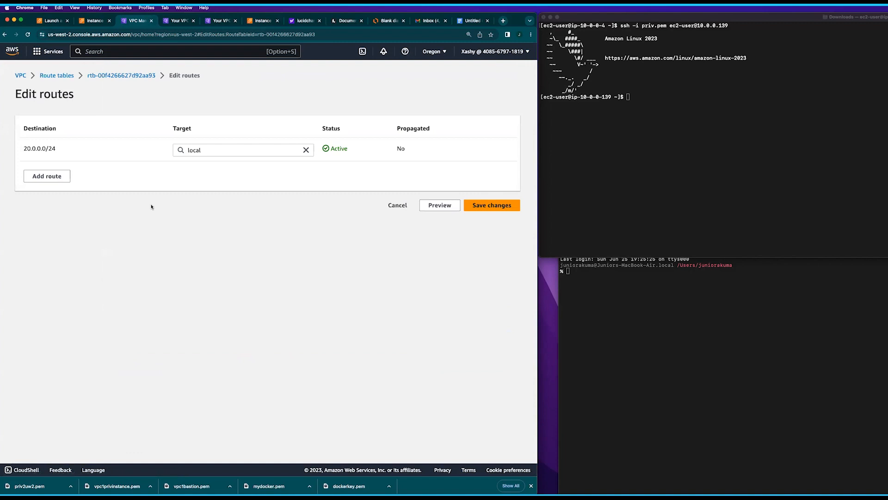
pyautogui.click(40, 176)
pyautogui.click(52, 174)
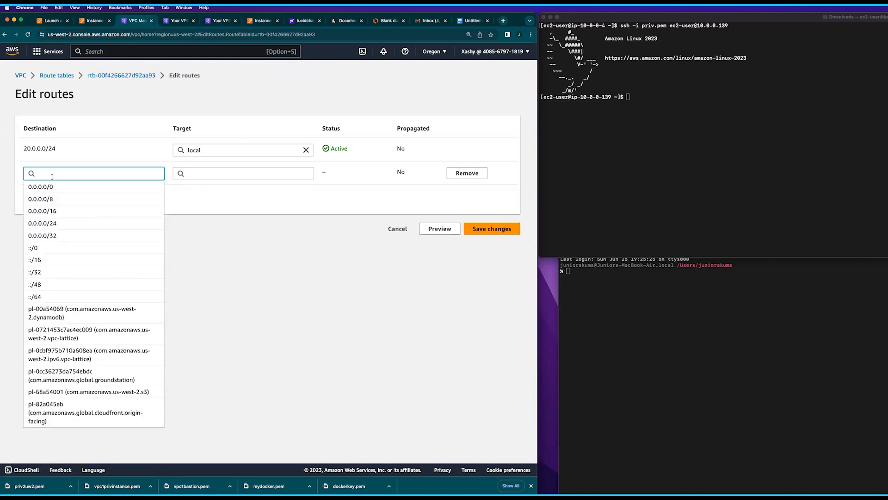
pyautogui.press('super+v')
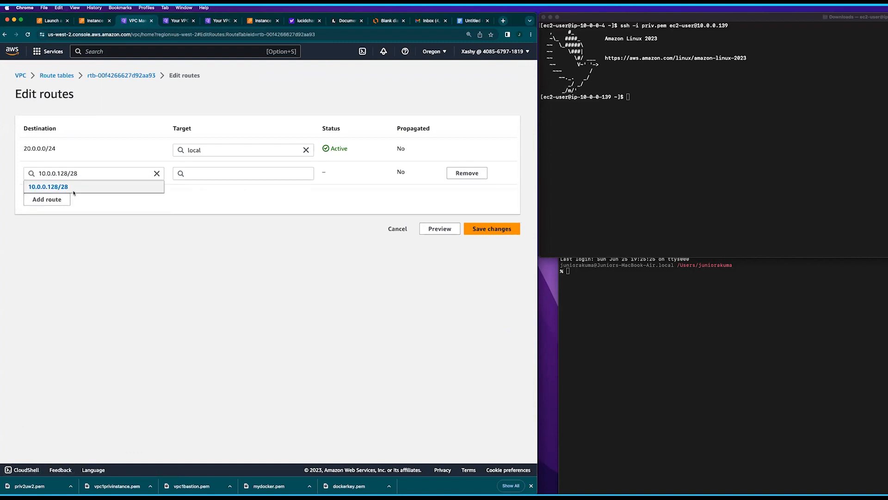
pyautogui.press('Return')
pyautogui.click(116, 190)
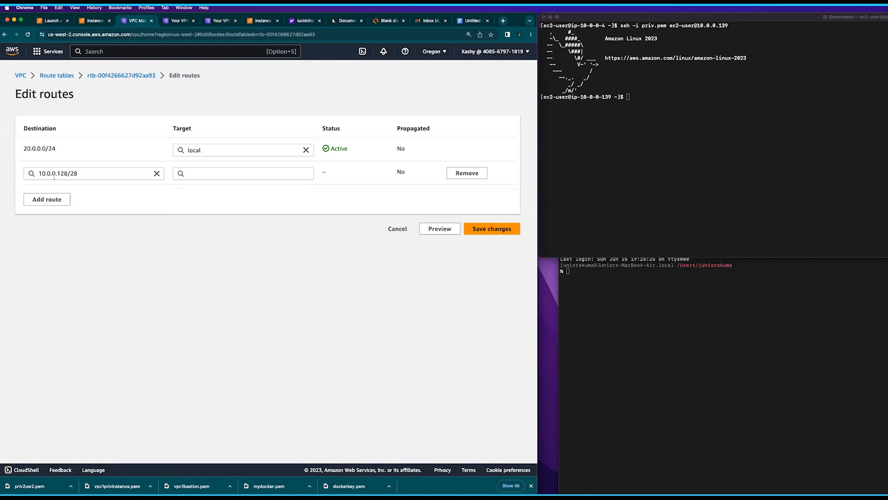
pyautogui.click(190, 173)
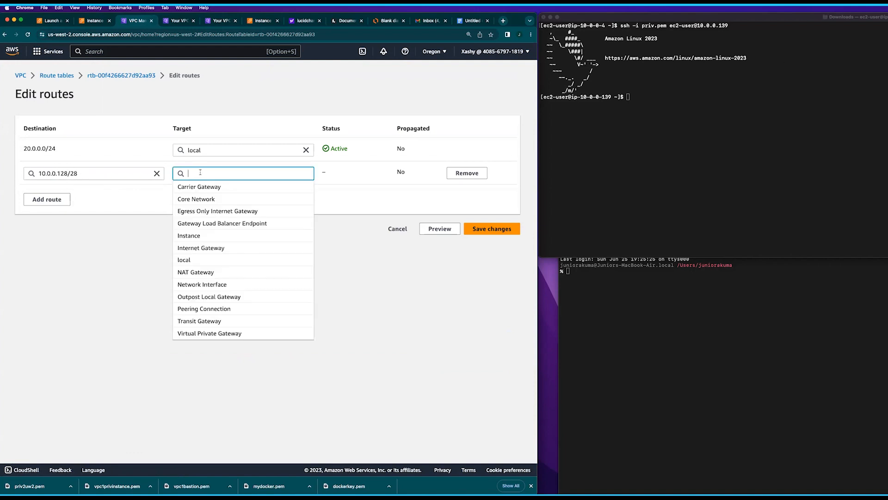
pyautogui.click(222, 308)
pyautogui.click(269, 186)
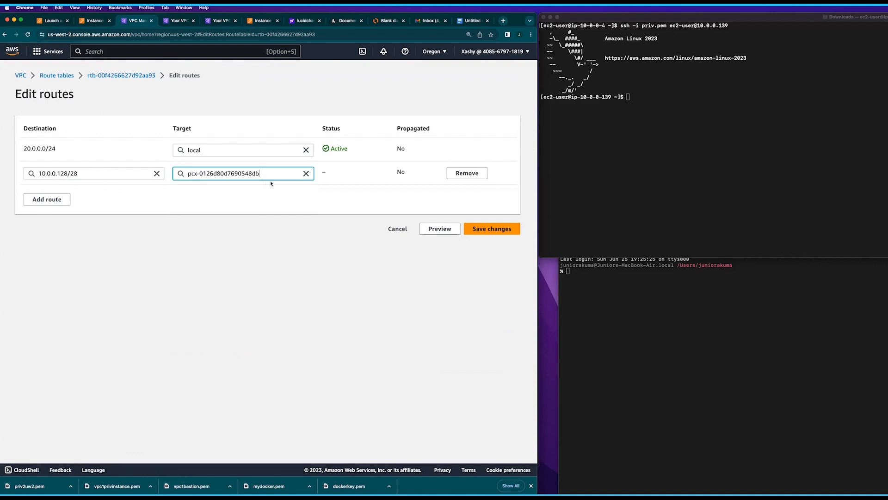
pyautogui.click(495, 227)
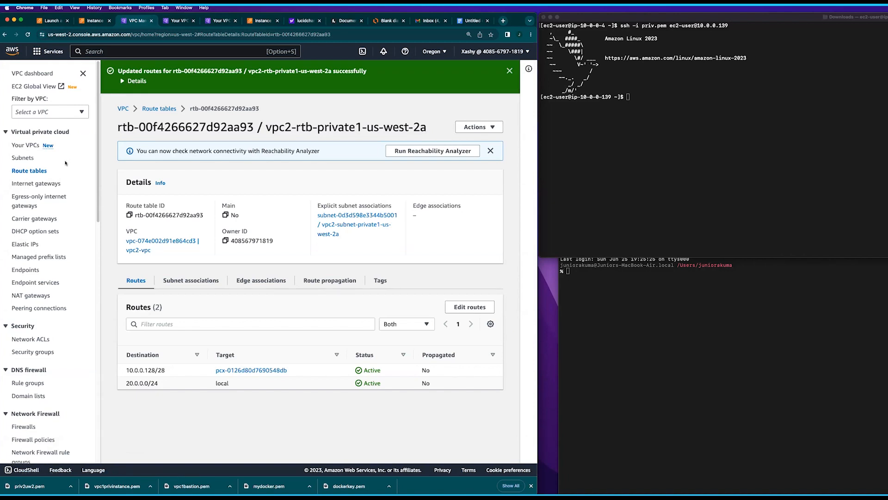
# Open the vpc2-subnet-private1-us-west-2a subnet and copy its IPv4 CIDR 20.0.0.128/28.
pyautogui.click(21, 158)
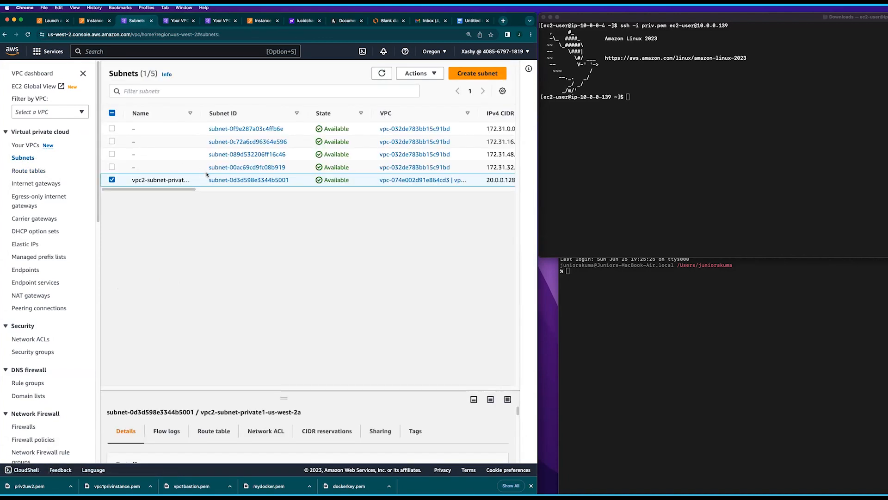
pyautogui.click(232, 181)
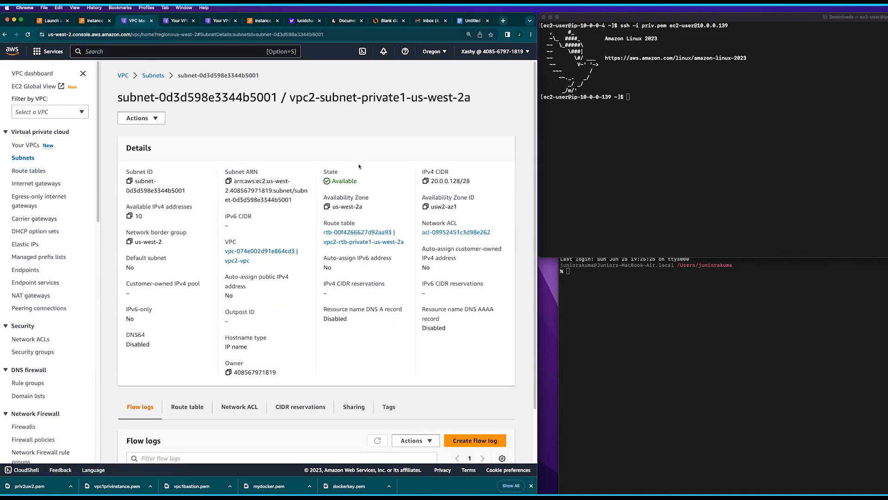
pyautogui.click(426, 181)
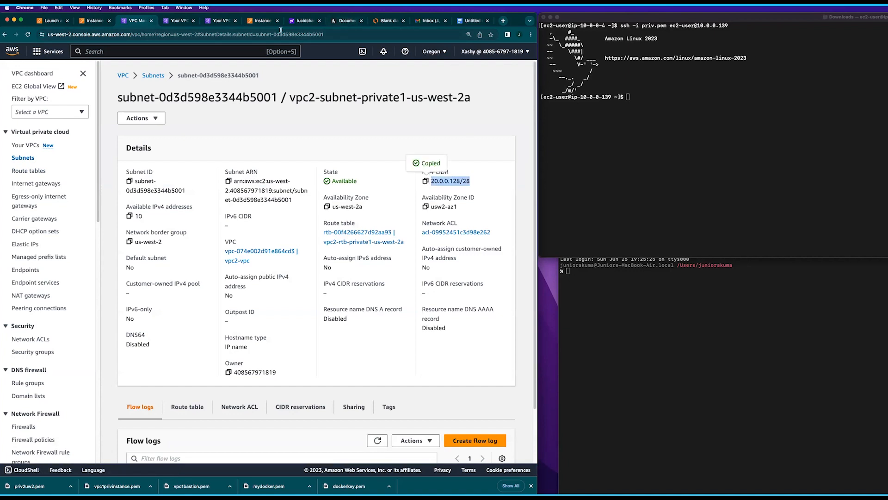
# Change the console region to US West (N. California) and reopen the vpc1-rtb-private1-us-west-1a route table.
pyautogui.click(433, 52)
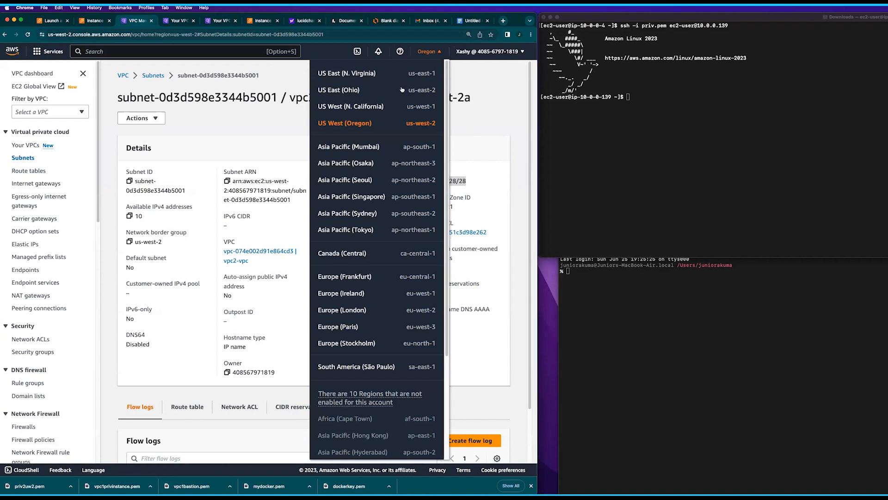
pyautogui.click(346, 107)
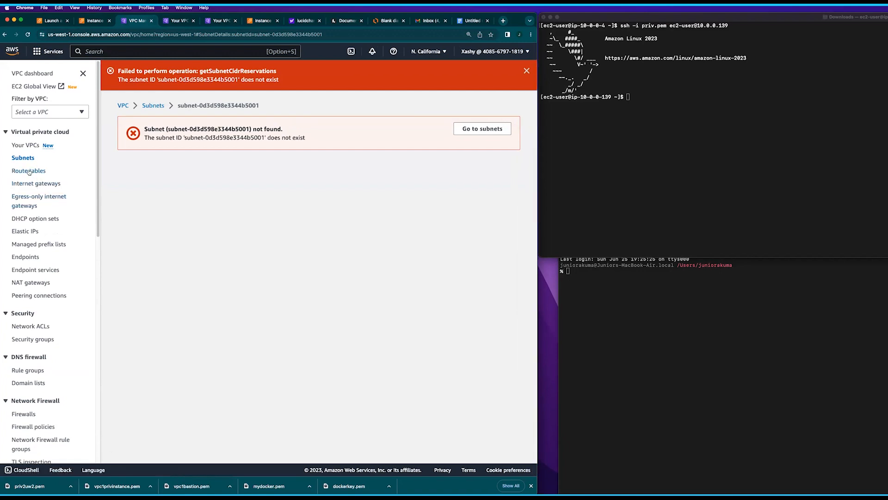
pyautogui.click(29, 170)
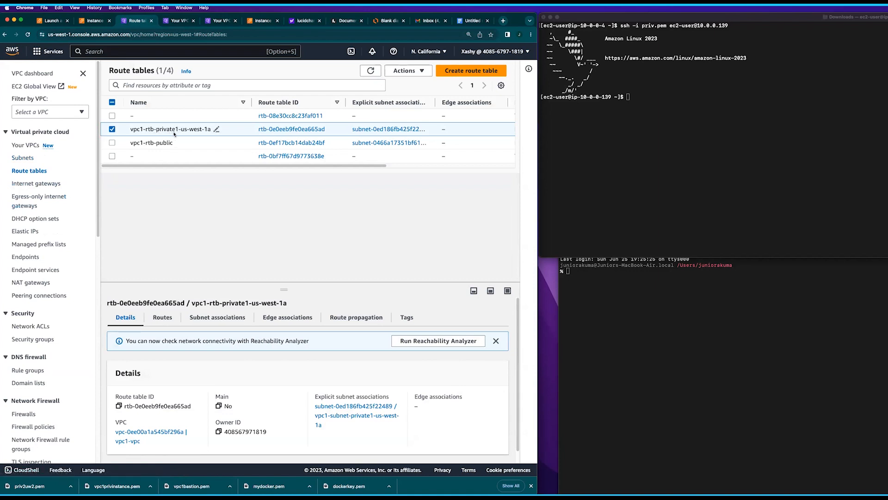
pyautogui.click(291, 130)
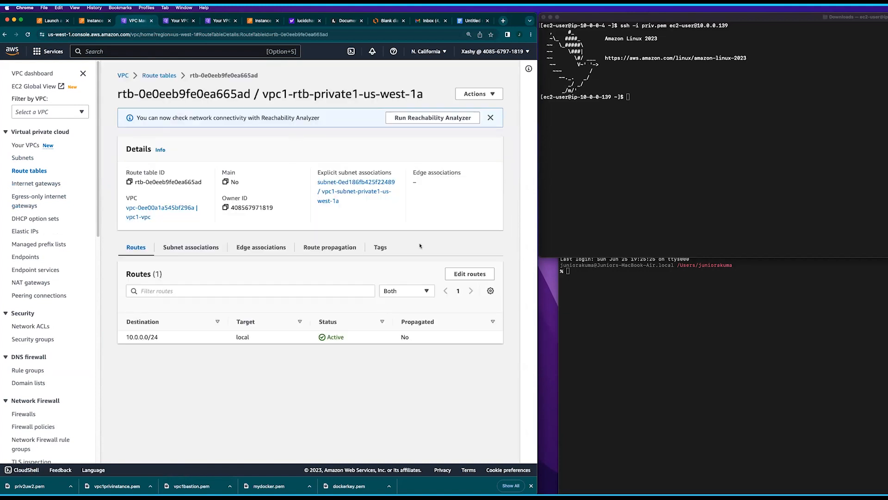
# Add a route to 20.0.0.128/28 through peering connection pcx-0126d80d7690548db in vpc1's private route table and save it.
pyautogui.click(462, 273)
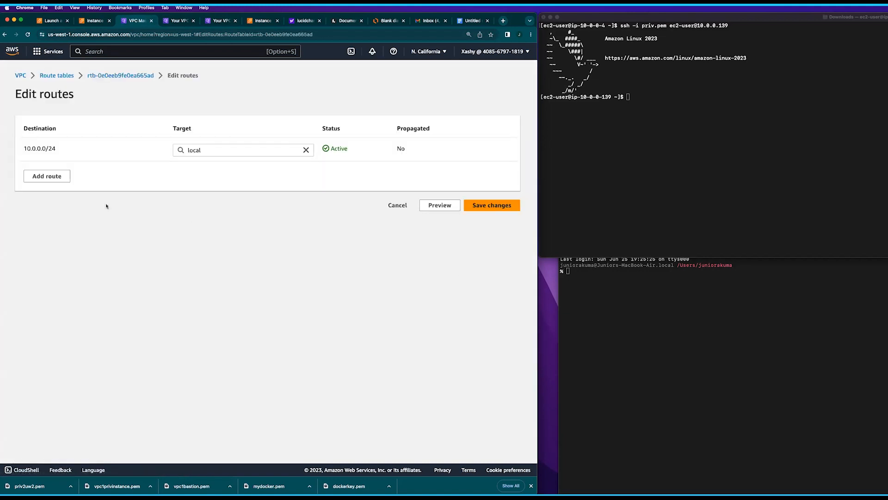
pyautogui.click(63, 177)
pyautogui.click(79, 177)
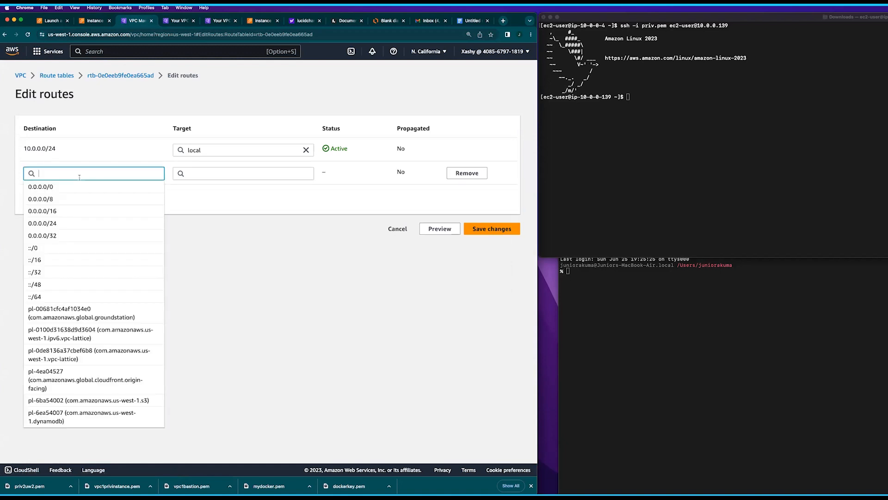
pyautogui.rightClick(53, 173)
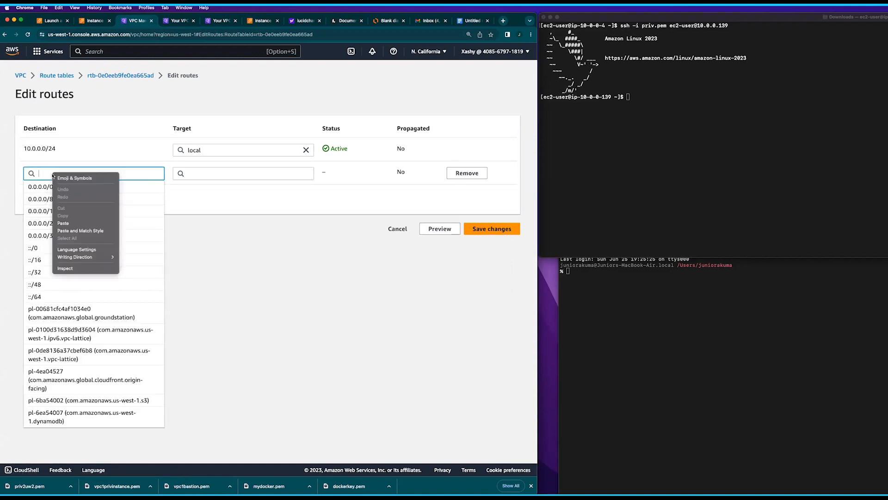
pyautogui.click(74, 223)
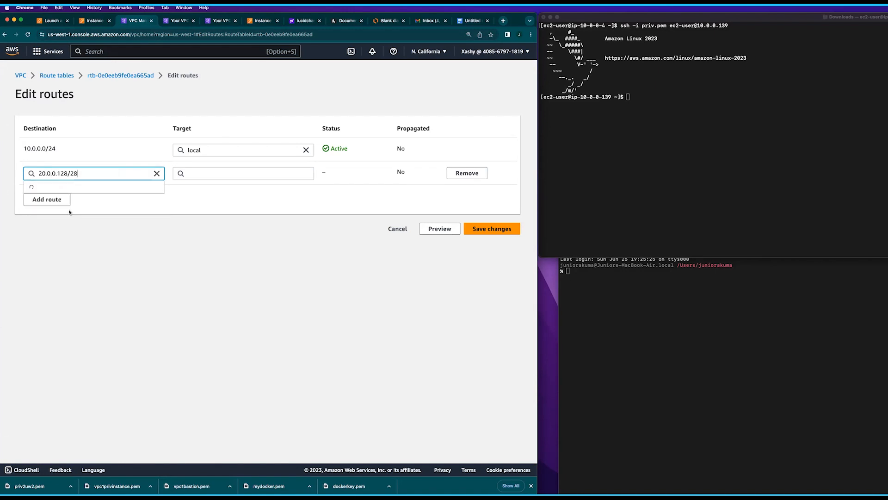
pyautogui.click(68, 188)
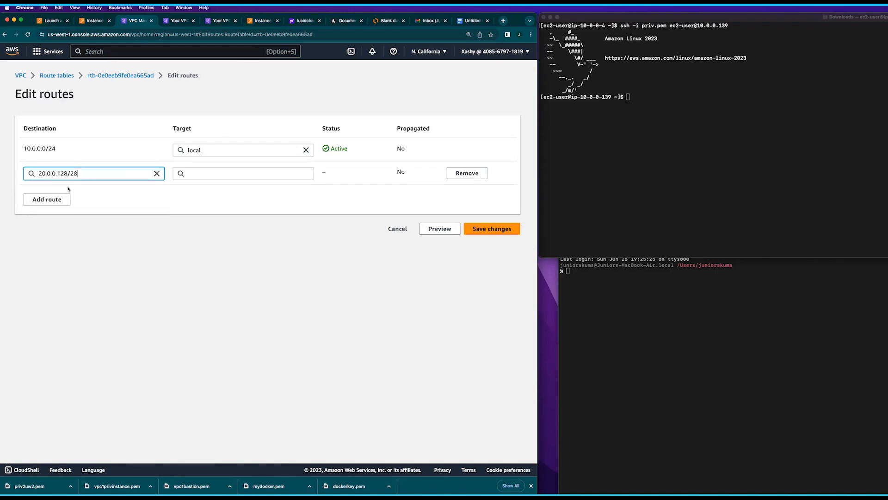
pyautogui.click(210, 173)
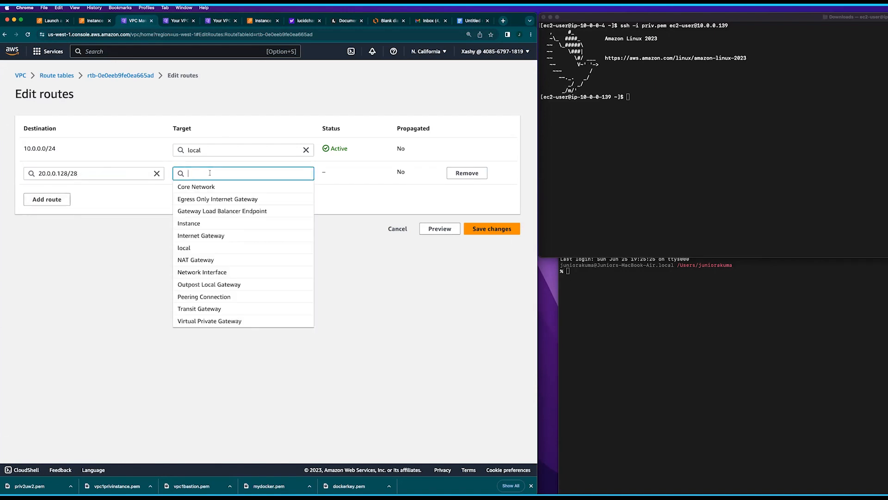
pyautogui.click(208, 297)
pyautogui.click(251, 188)
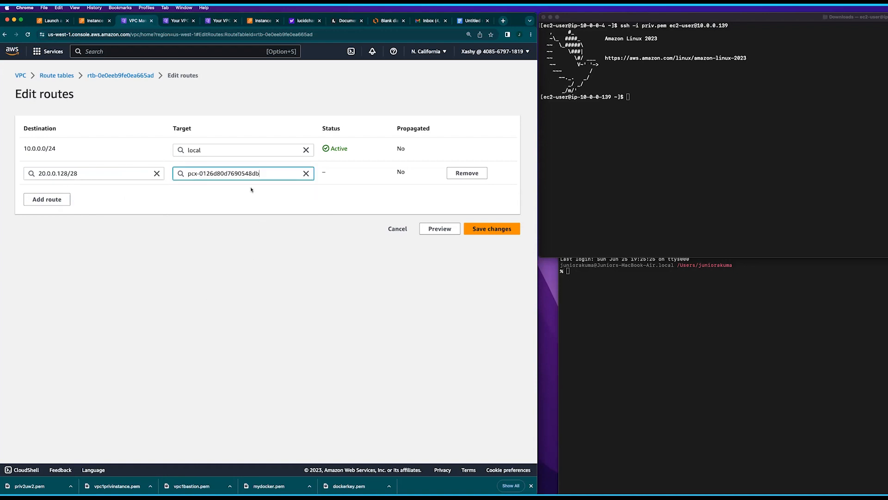
pyautogui.click(492, 231)
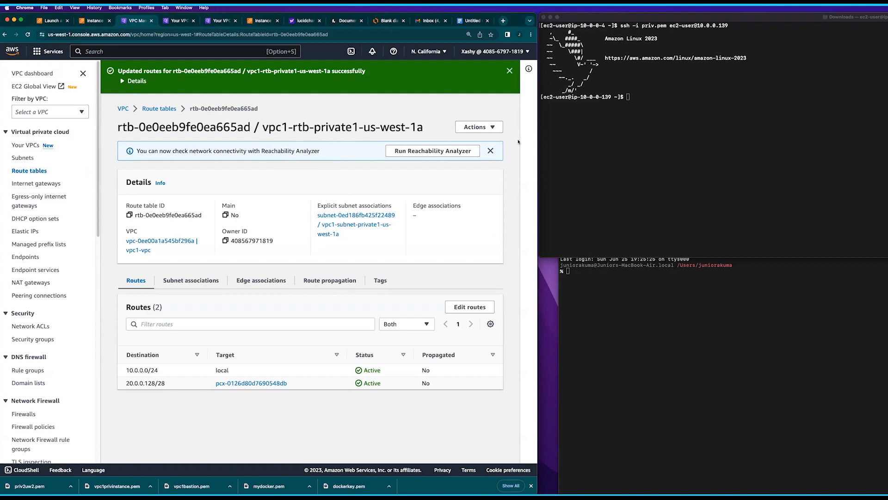
pyautogui.click(641, 122)
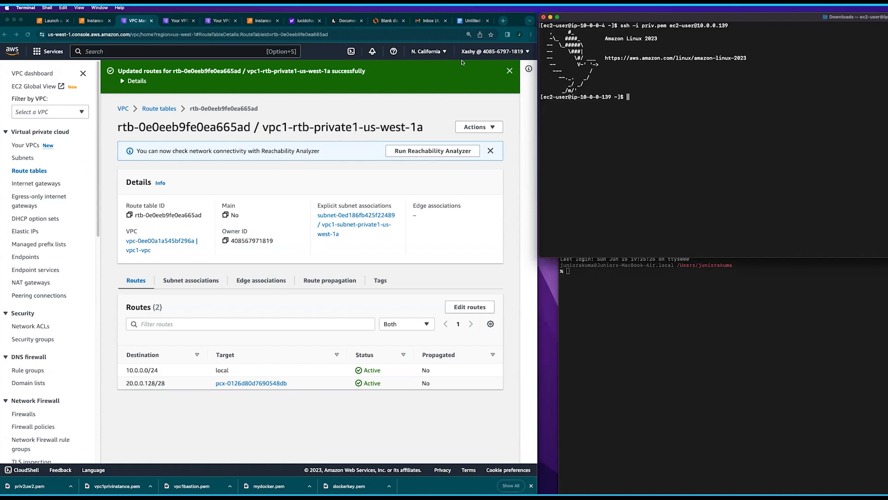
pyautogui.click(438, 54)
pyautogui.click(427, 51)
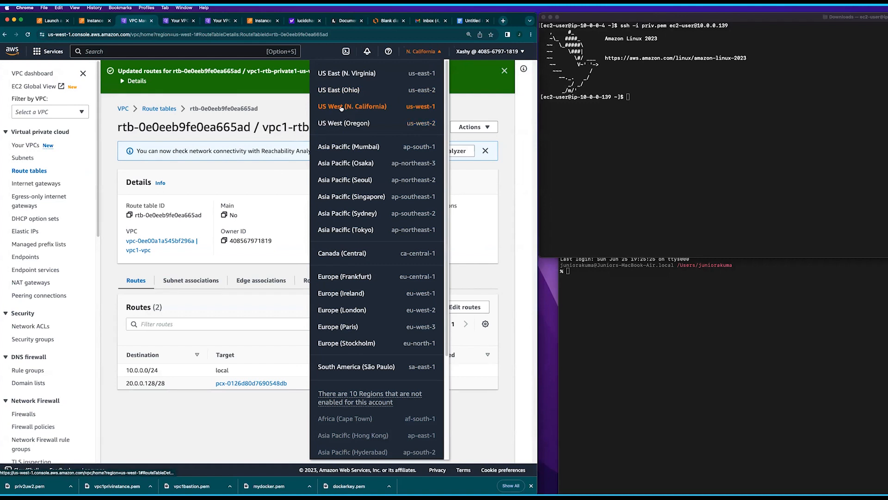
# Find privateinstancevpc1 among the running EC2 instances in N. California and copy its private IPv4 address 10.0.0.139.
pyautogui.click(241, 50)
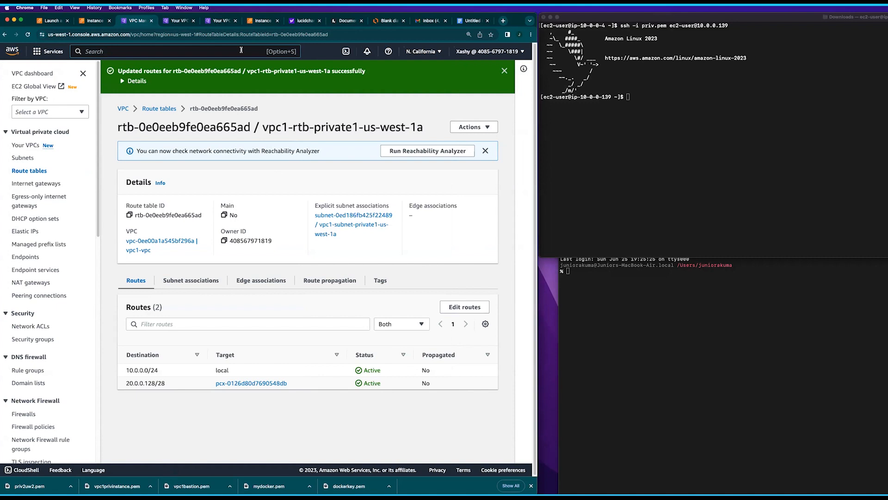
pyautogui.write('ec2')
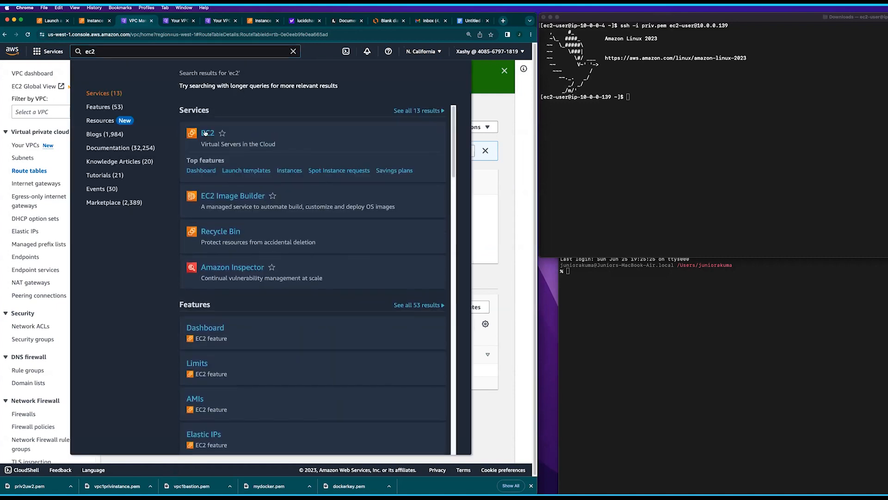
pyautogui.click(205, 133)
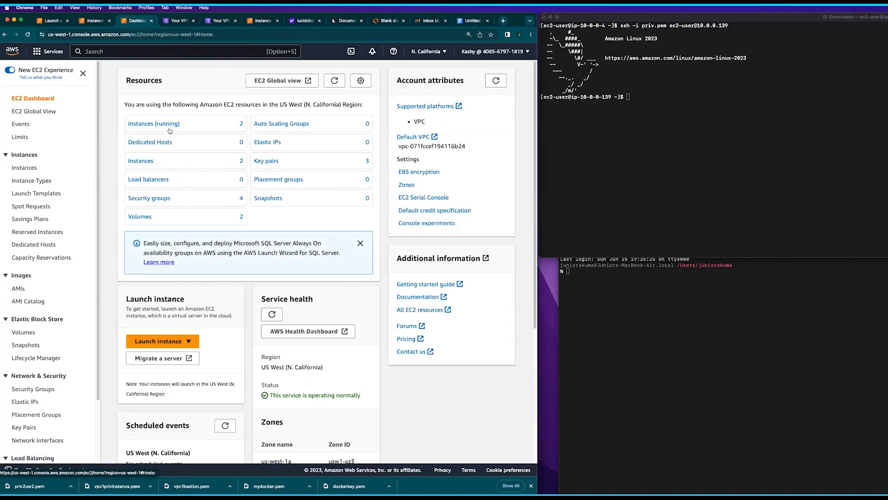
pyautogui.click(170, 130)
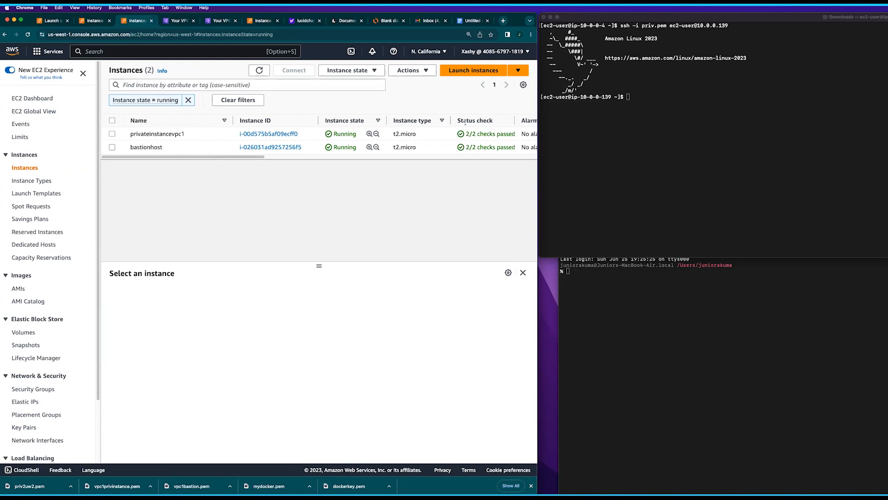
pyautogui.click(287, 134)
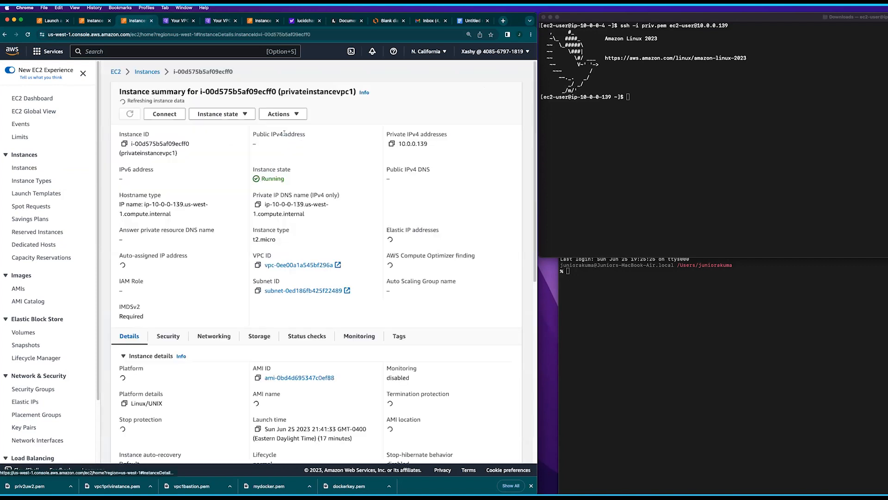
pyautogui.click(392, 141)
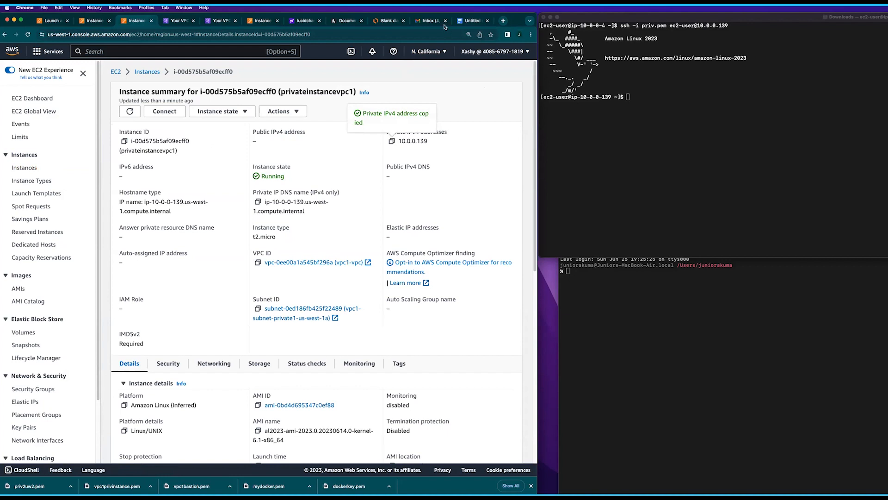
# Change the region to US West (Oregon) and open the vpc2privsg security group attached to vpc2priv2instance.
pyautogui.click(428, 51)
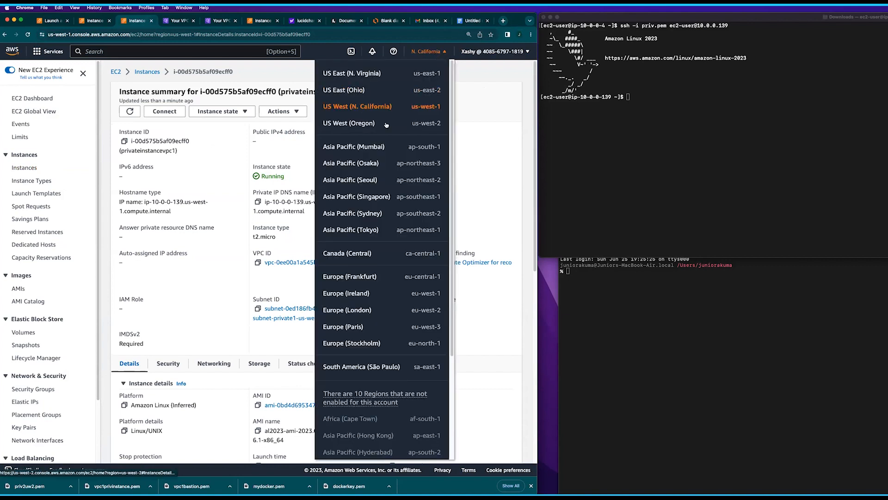
pyautogui.click(364, 123)
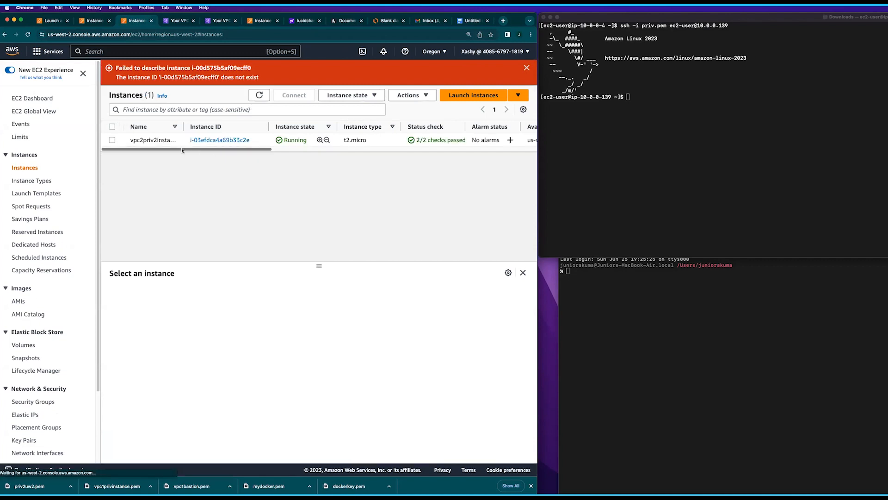
pyautogui.click(203, 140)
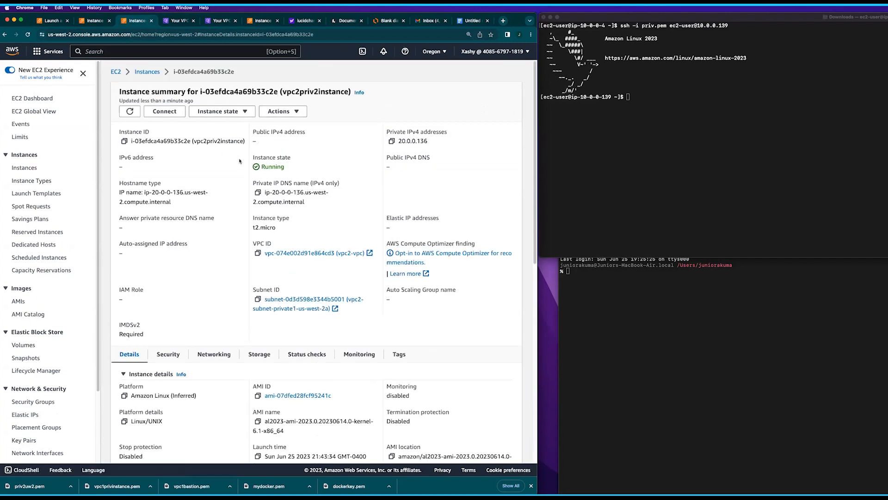
pyautogui.click(169, 356)
pyautogui.scroll(-3, 207, 369)
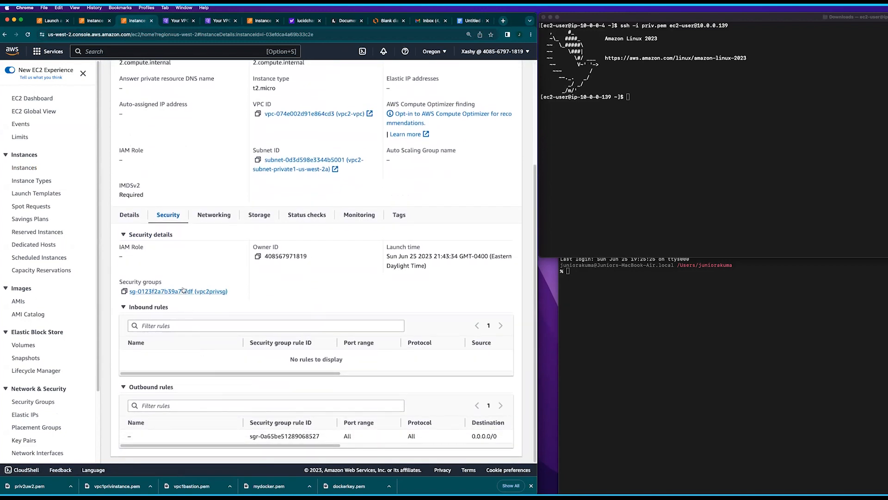
pyautogui.click(184, 291)
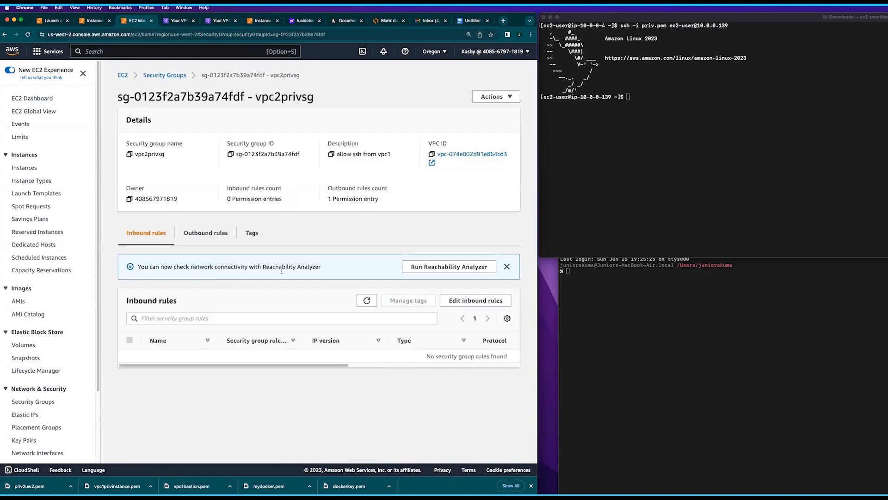
# Add an inbound SSH rule with custom source 10.0.0.139/32 to the vpc2privsg security group and save it.
pyautogui.click(476, 301)
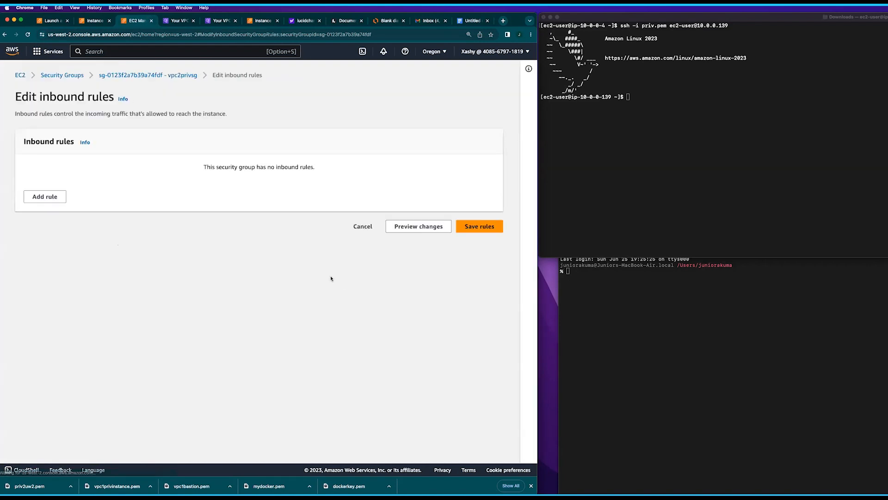
pyautogui.click(50, 201)
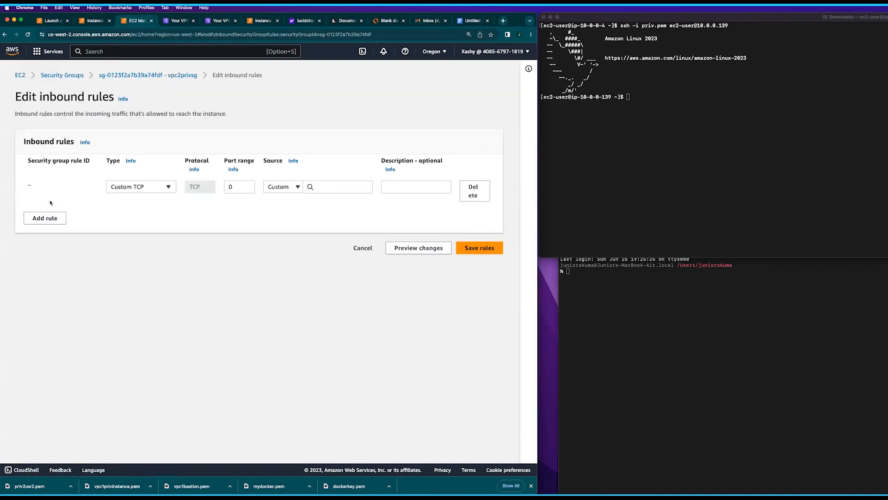
pyautogui.click(50, 221)
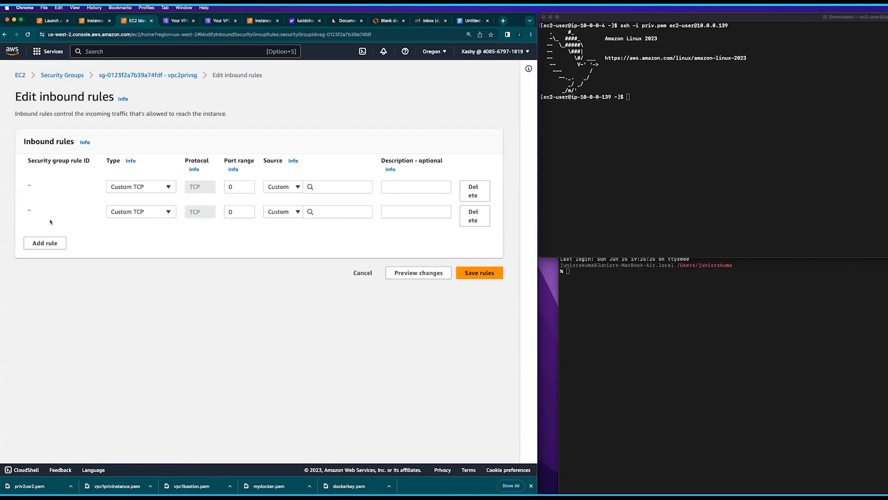
pyautogui.click(474, 215)
pyautogui.click(153, 185)
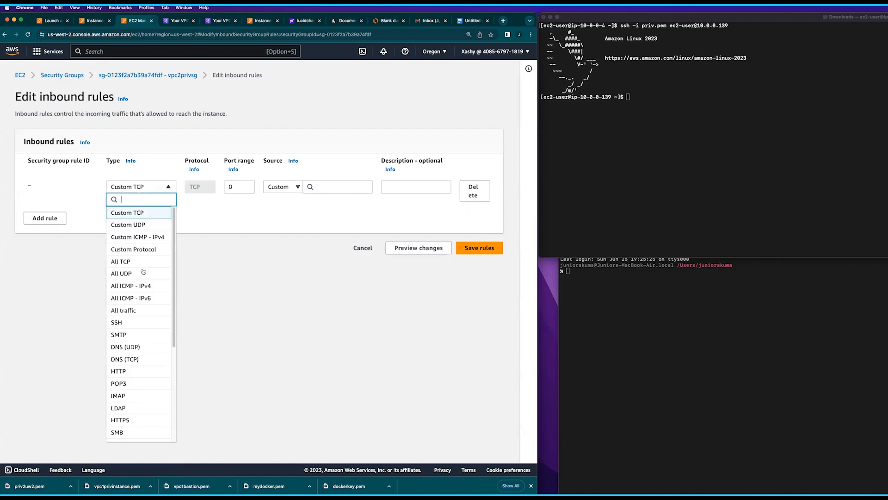
pyautogui.click(134, 326)
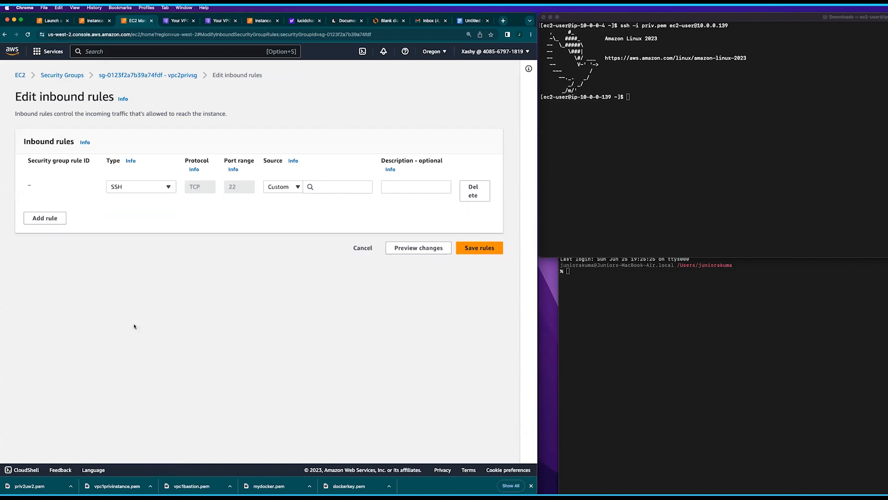
pyautogui.click(343, 187)
pyautogui.press('super+v')
pyautogui.click(326, 206)
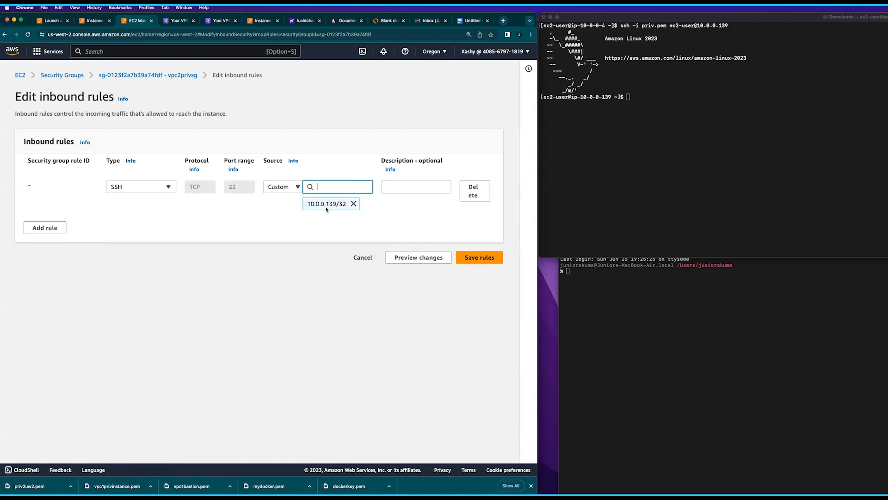
pyautogui.click(477, 254)
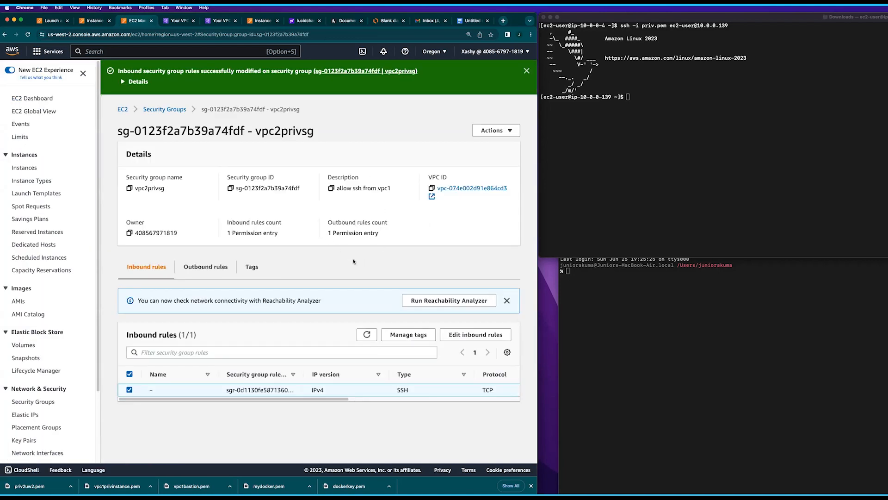
# Switch to the Lucidchart diagram and examine the path between the private EC2 instances across the VPC peering.
pyautogui.click(615, 182)
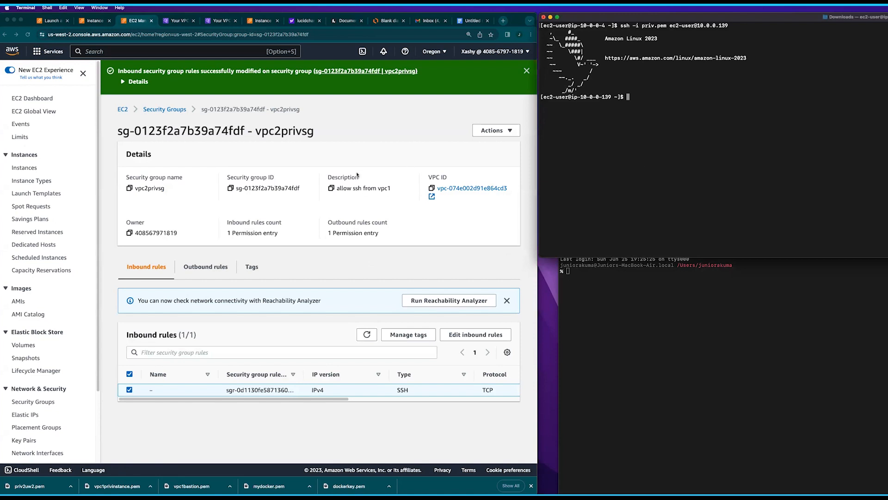
pyautogui.click(383, 21)
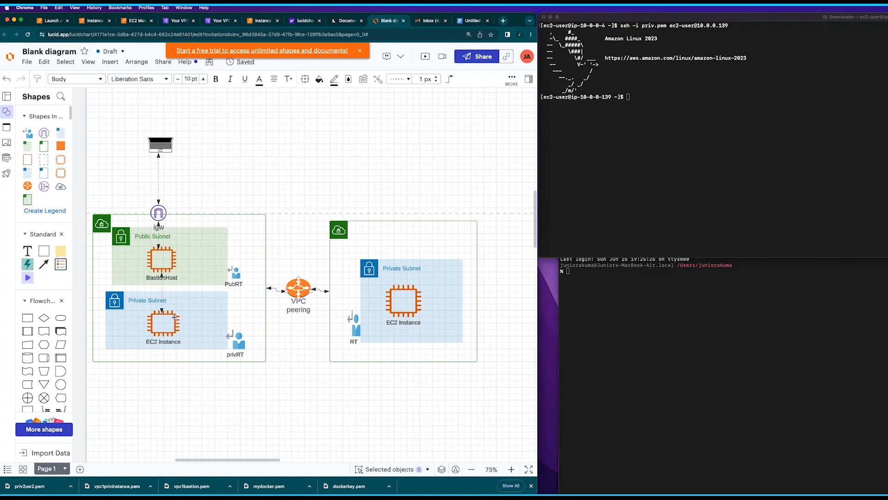
pyautogui.click(678, 132)
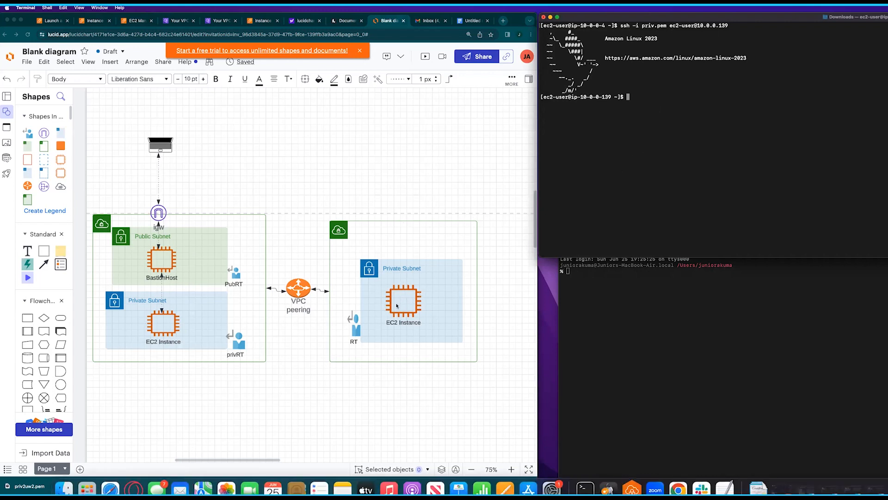
pyautogui.click(279, 425)
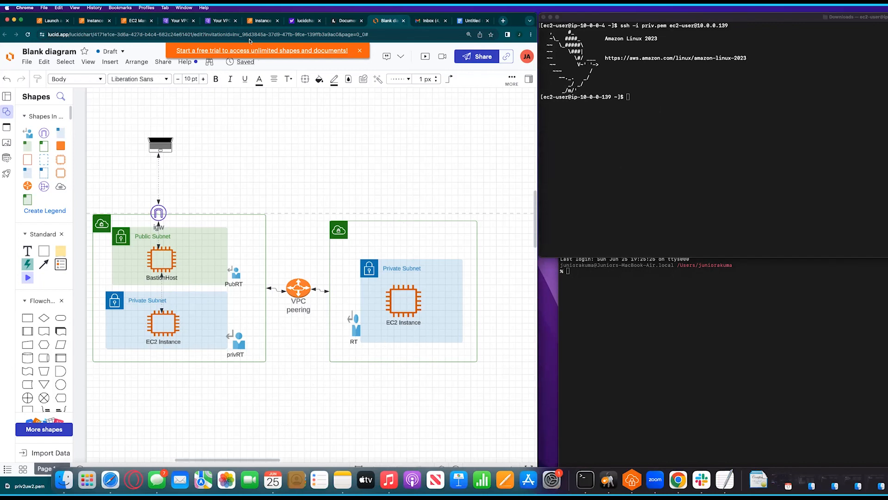
# Open the vpc2priv2instance details in US West (Oregon) and copy the name of its key pair assigned at launch, priv2uw2.
pyautogui.click(255, 23)
pyautogui.click(426, 51)
pyautogui.click(353, 124)
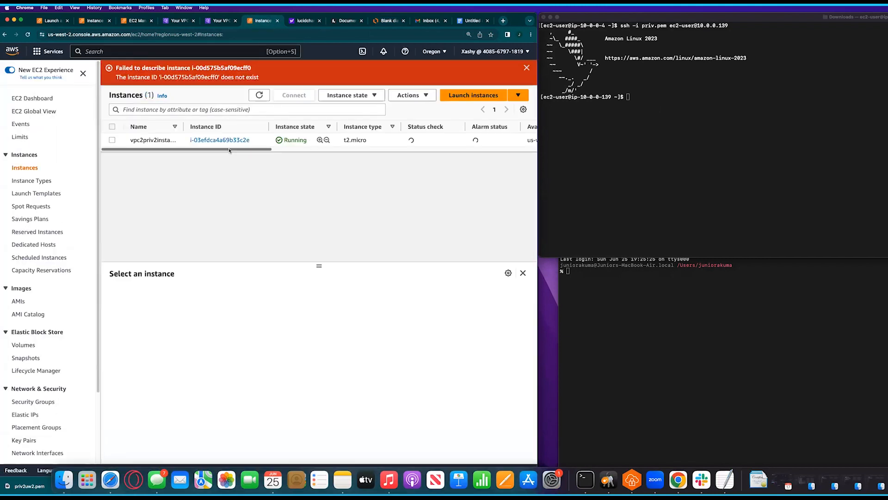
pyautogui.click(203, 140)
pyautogui.scroll(-5, 218, 280)
pyautogui.scroll(-5, 154, 392)
pyautogui.scroll(6, 154, 393)
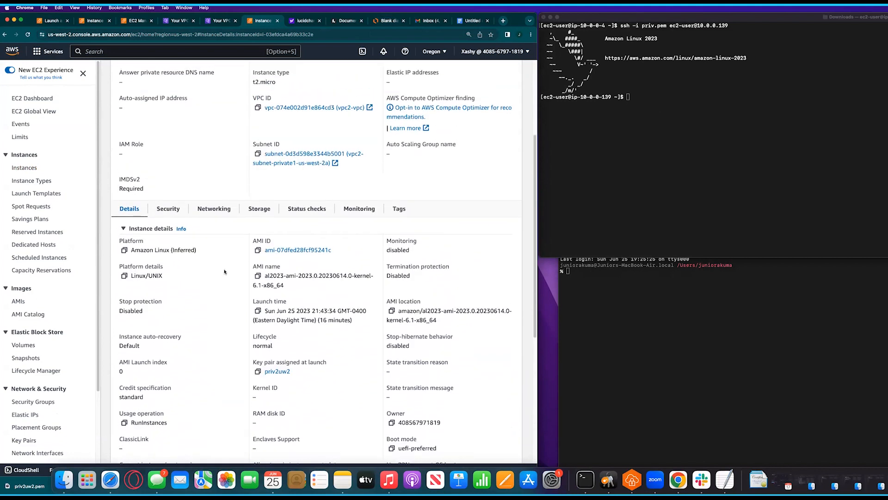
pyautogui.click(258, 371)
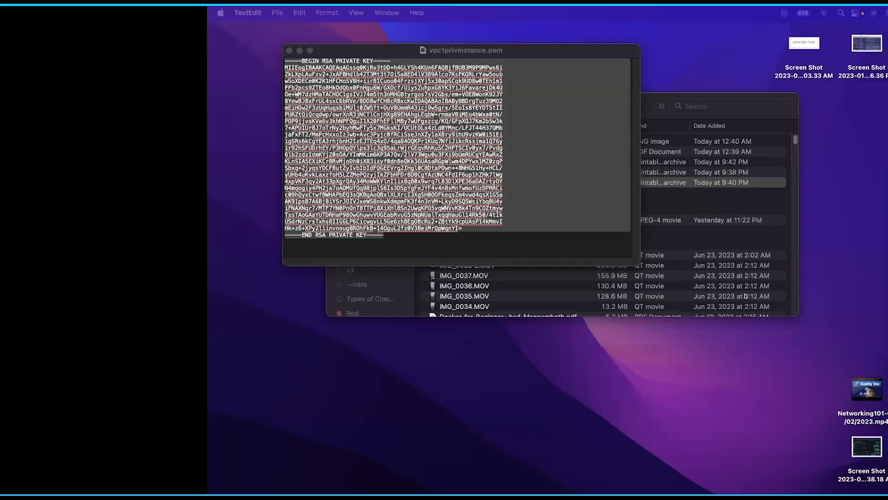
# Close the vpc1privinstance.pem file, enlarge the Downloads window and search the Mac for priv2uw2.
pyautogui.click(547, 380)
pyautogui.click(289, 50)
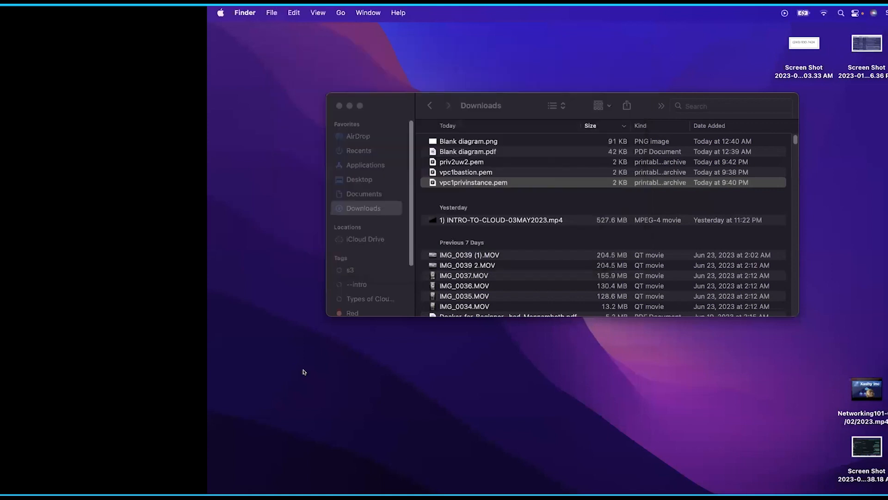
pyautogui.click(360, 106)
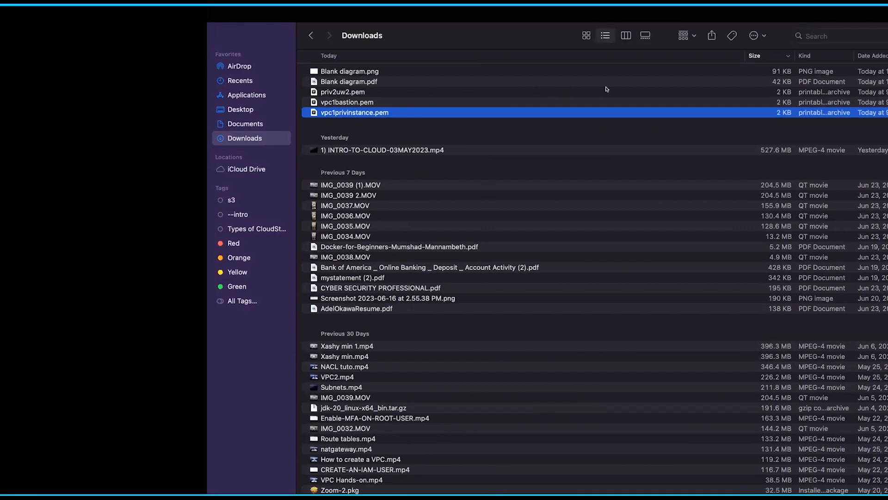
pyautogui.click(803, 39)
pyautogui.write('priv2uw2')
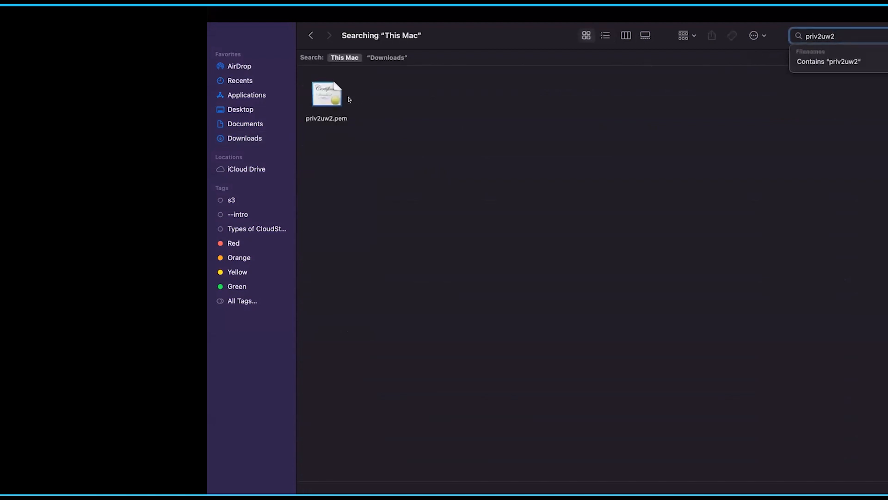
# Open priv2uw2.pem with TextEdit, copy the whole RSA private key including its begin and end lines, and close the file.
pyautogui.rightClick(311, 98)
pyautogui.moveTo(356, 115)
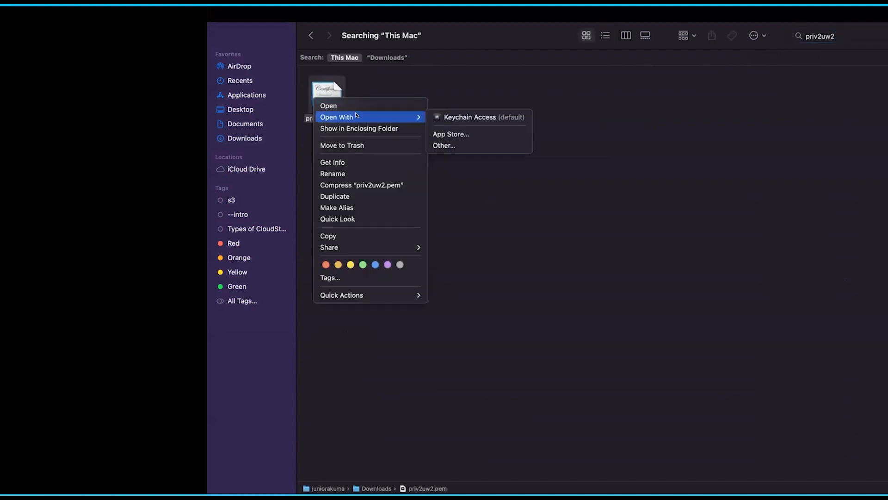
pyautogui.click(451, 147)
pyautogui.scroll(-5, 515, 257)
pyautogui.scroll(3, 514, 256)
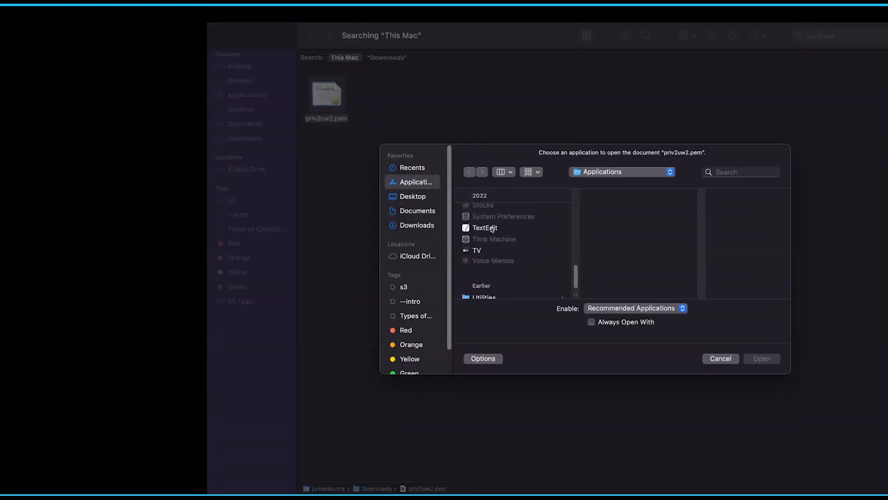
pyautogui.click(492, 229)
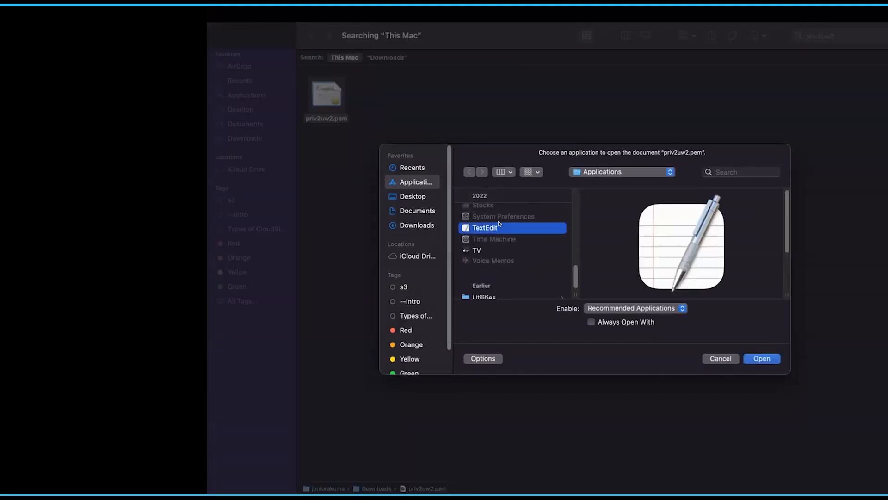
pyautogui.click(762, 358)
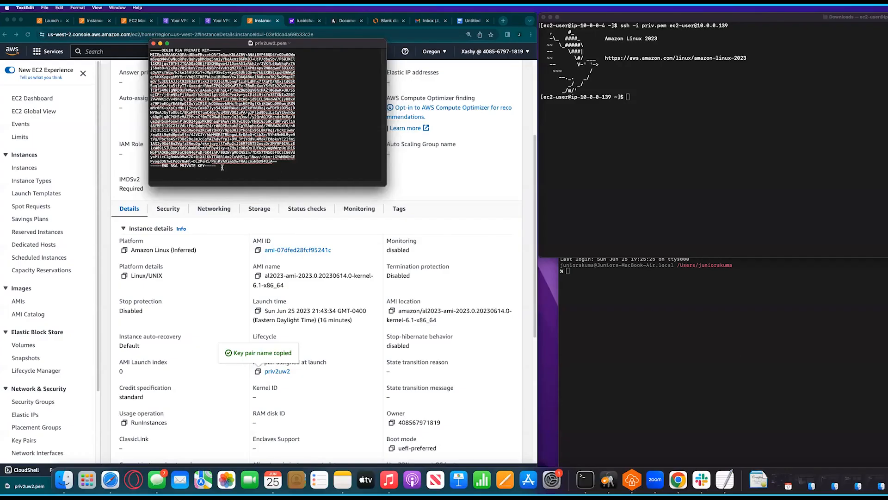
pyautogui.moveTo(221, 167); pyautogui.dragTo(151, 49)
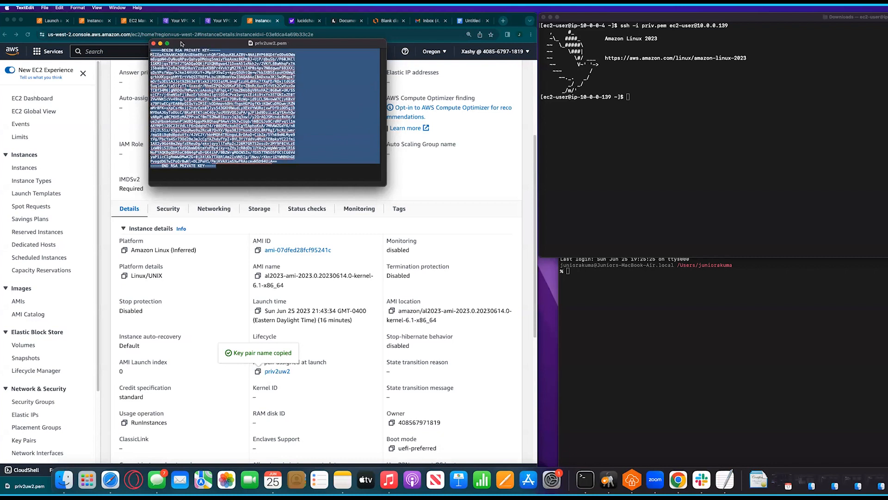
pyautogui.click(154, 44)
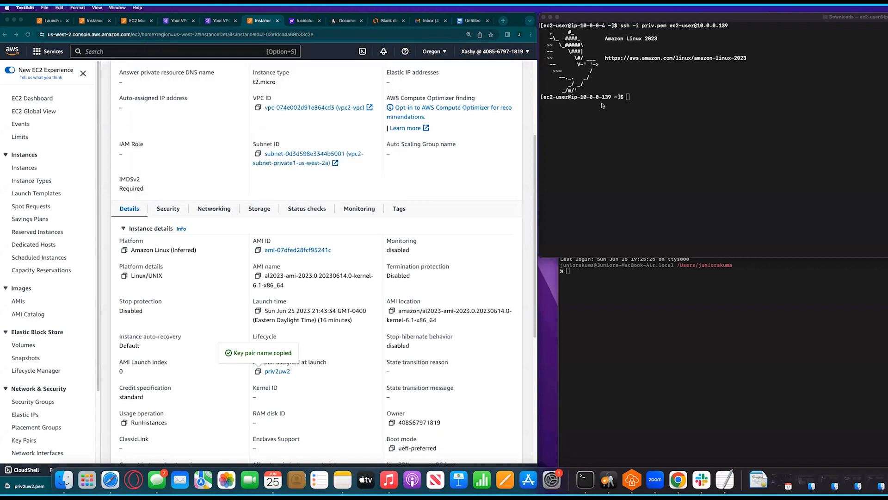
# Clear the terminal session on vpc1's private instance and create priv.pem with vi, pasting in the copied private key and saving it.
pyautogui.click(643, 99)
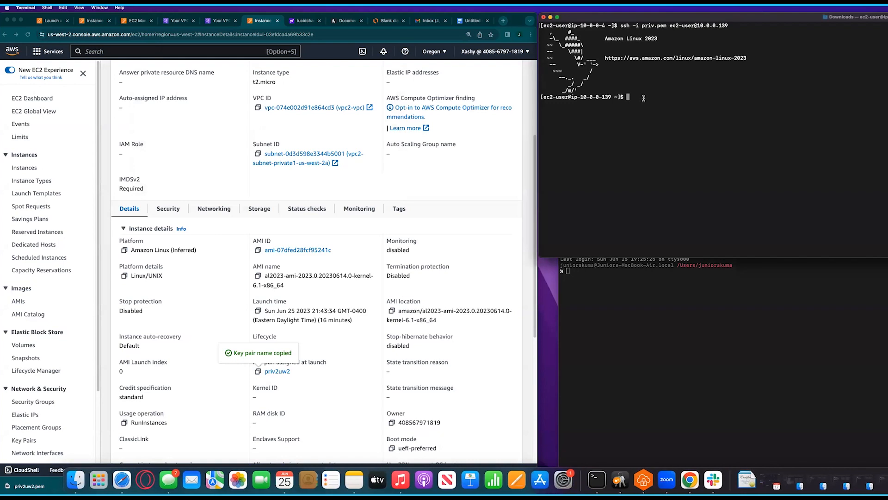
pyautogui.write('clear')
pyautogui.press('Return')
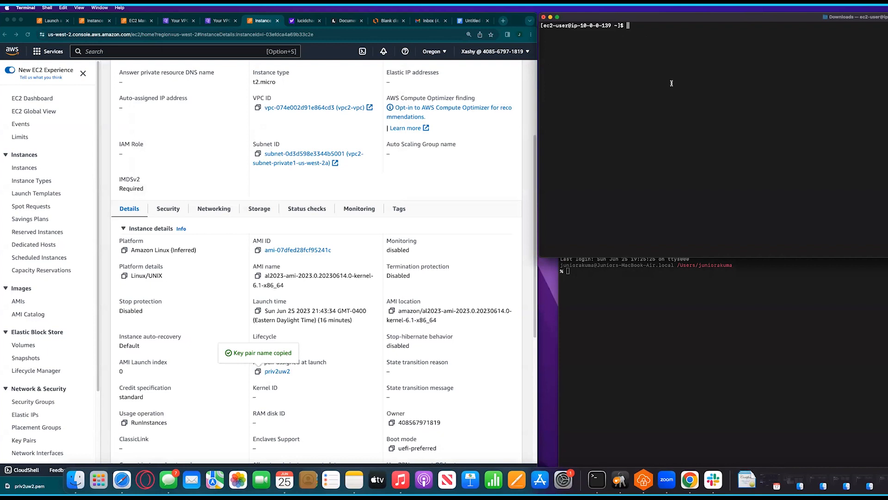
pyautogui.write('vi priv.pem')
pyautogui.press('Return')
pyautogui.rightClick(640, 84)
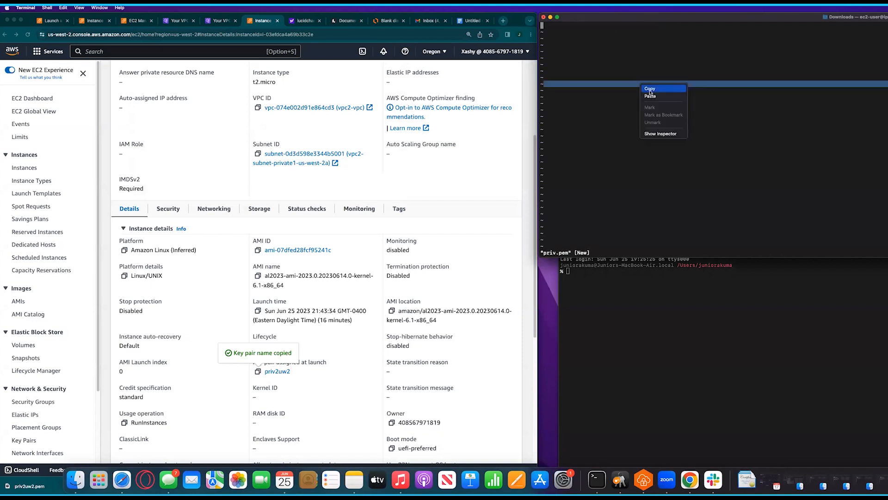
pyautogui.click(655, 95)
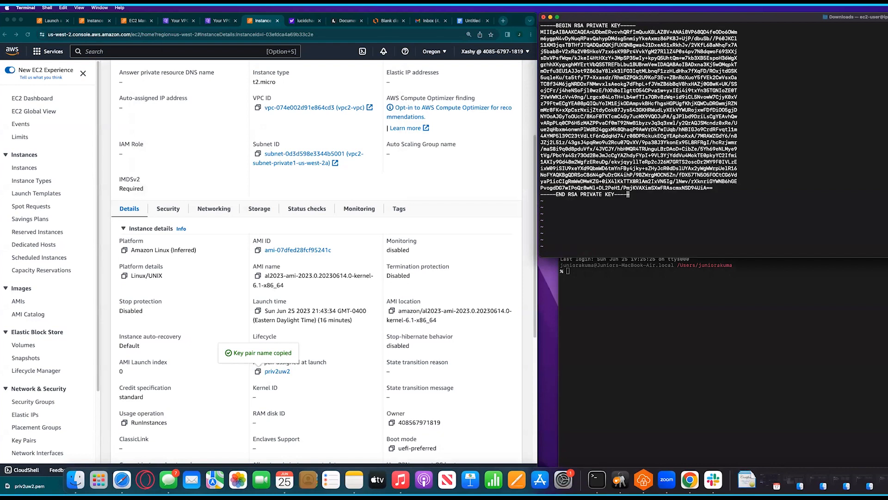
pyautogui.write(':wq')
pyautogui.press('Return')
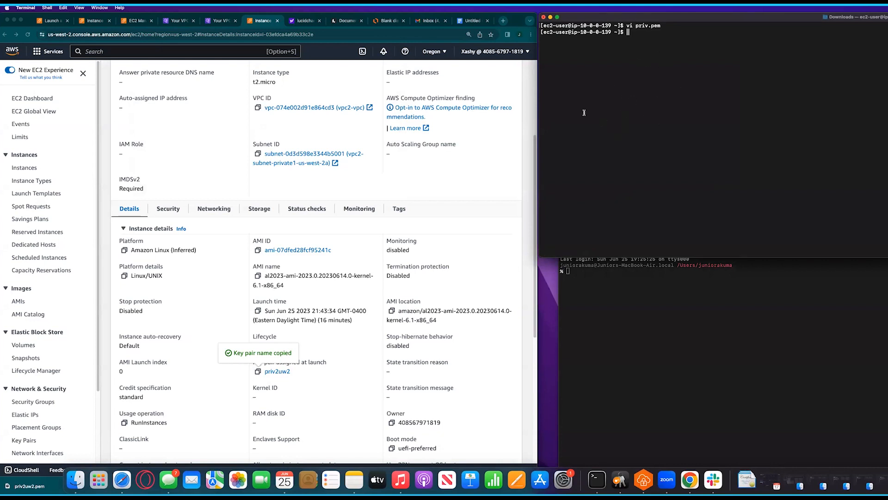
# Copy the private IPv4 address 20.0.0.136 of vpc2priv2instance and switch to the Lucidchart diagram.
pyautogui.scroll(5, 343, 66)
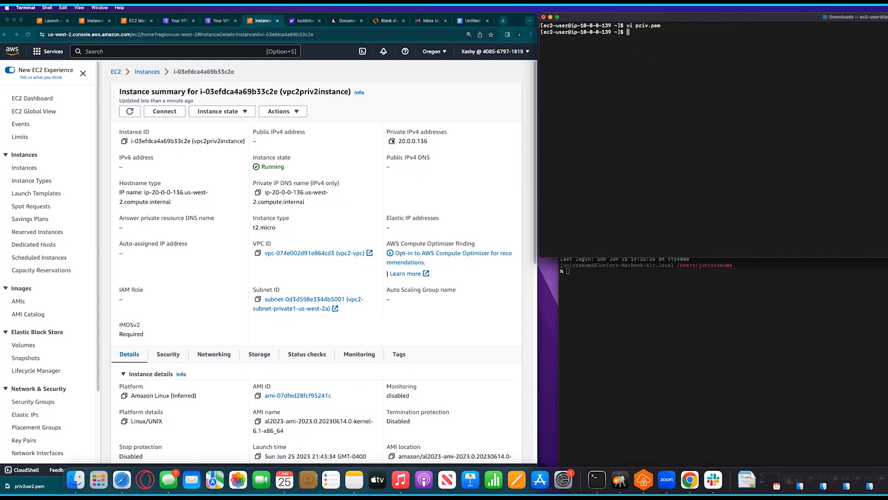
pyautogui.click(391, 141)
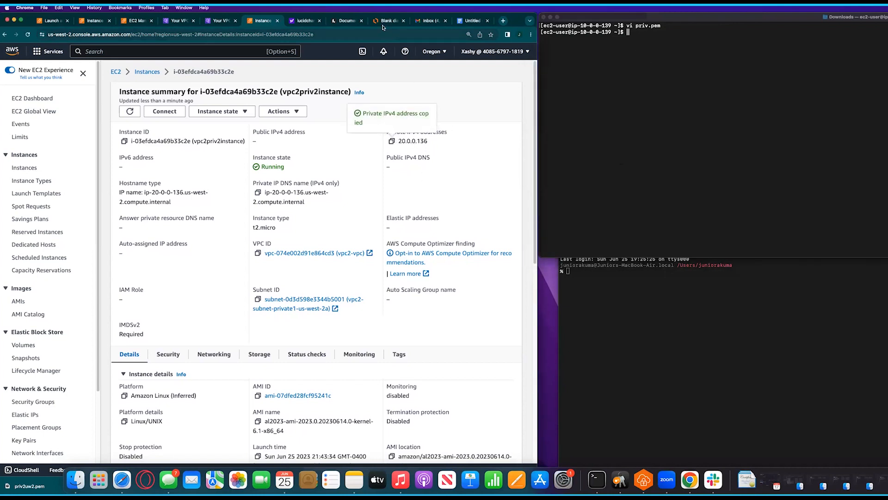
pyautogui.click(383, 23)
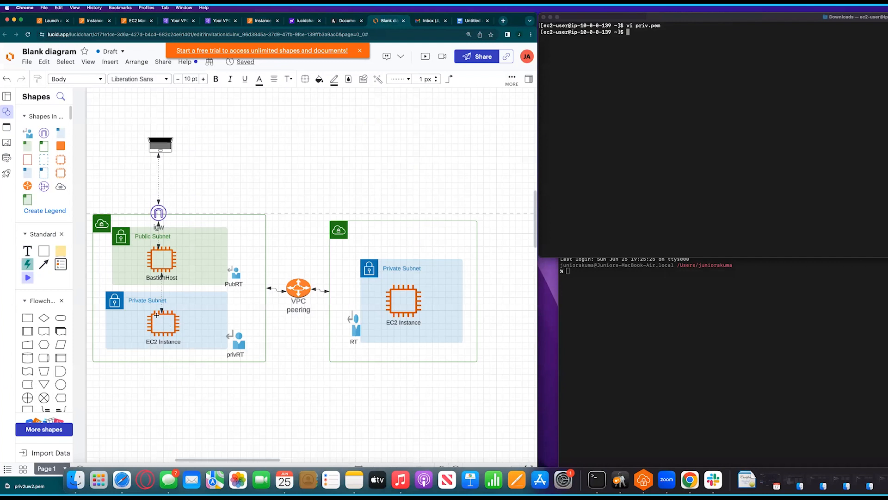